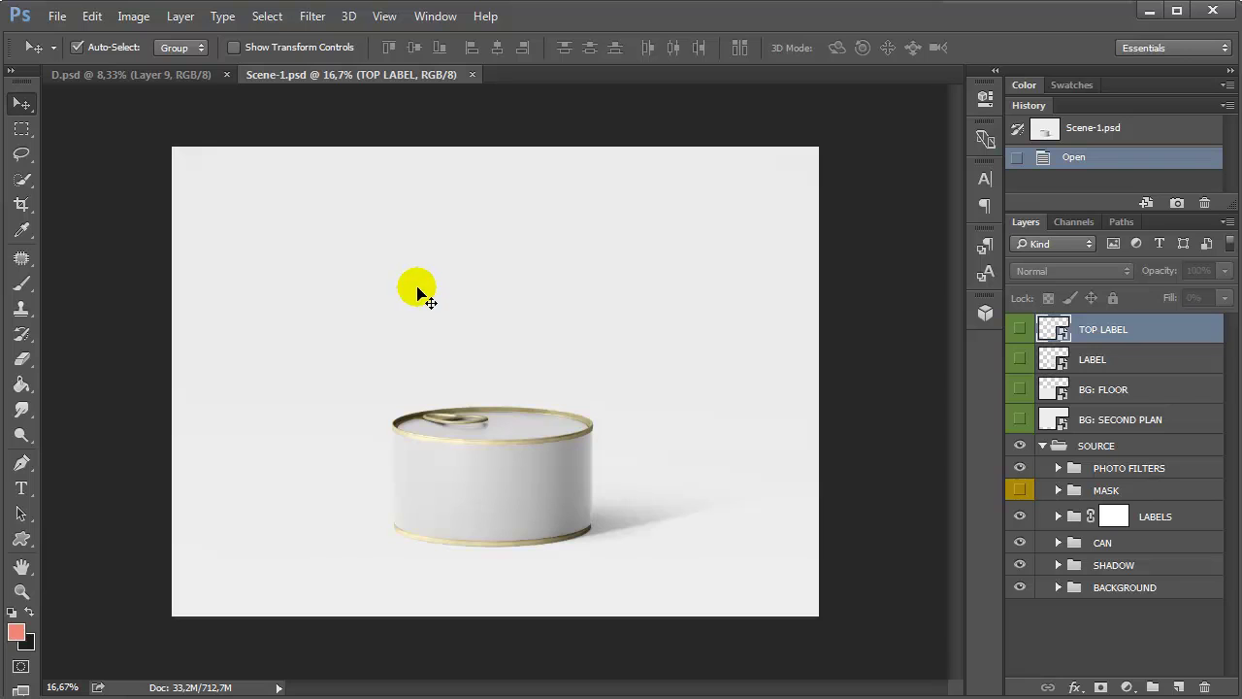
Inspect the blank can at 100% zoom, including its gold rims, lid and side surface.
click(21, 591)
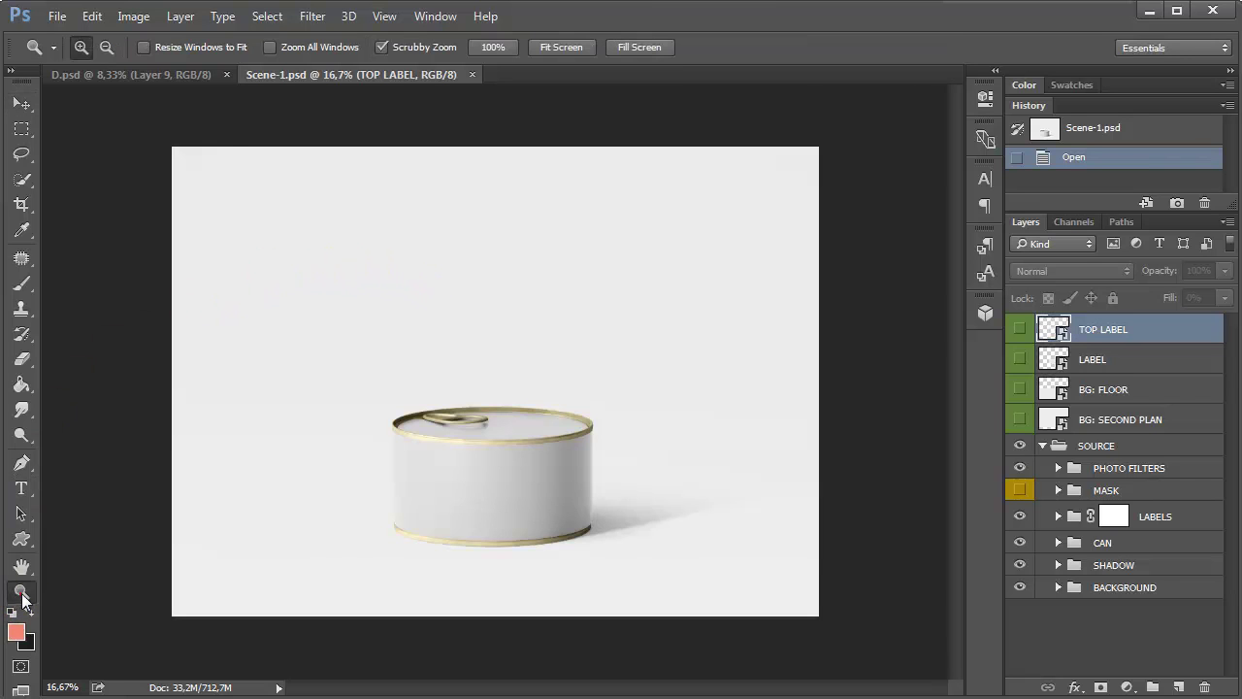
click(515, 410)
right_click(512, 416)
click(545, 453)
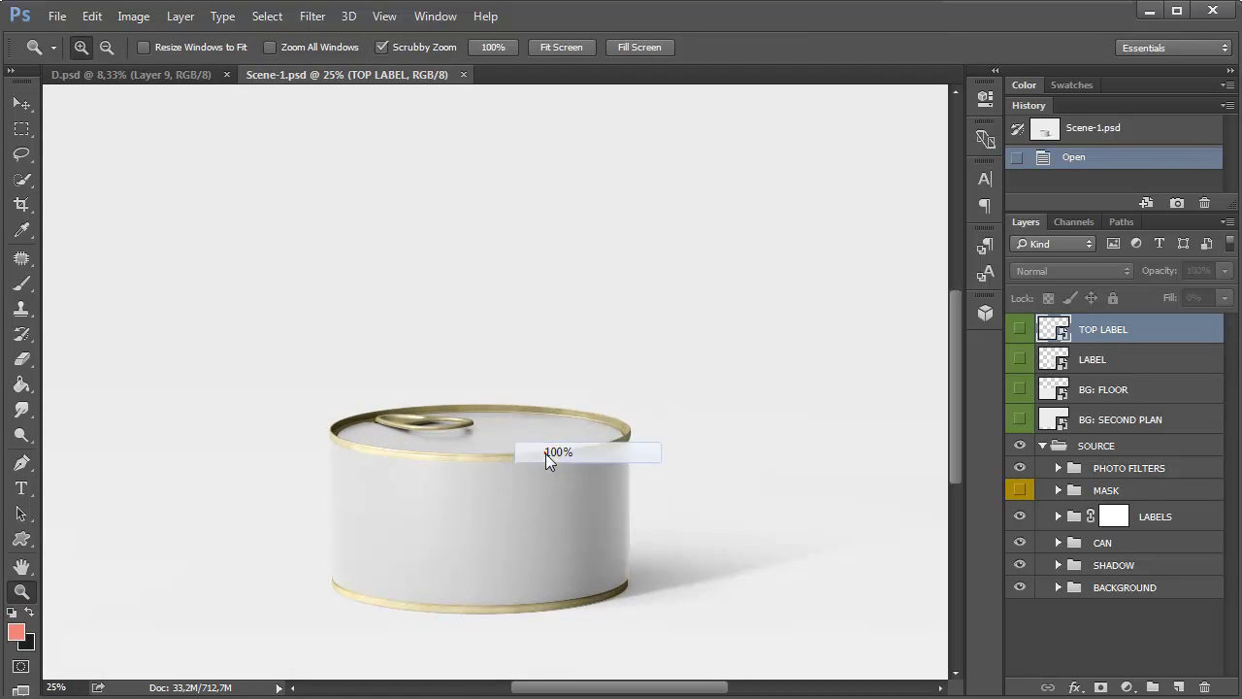
drag(539, 541, 504, 173)
drag(752, 297, 486, 276)
drag(297, 402, 613, 343)
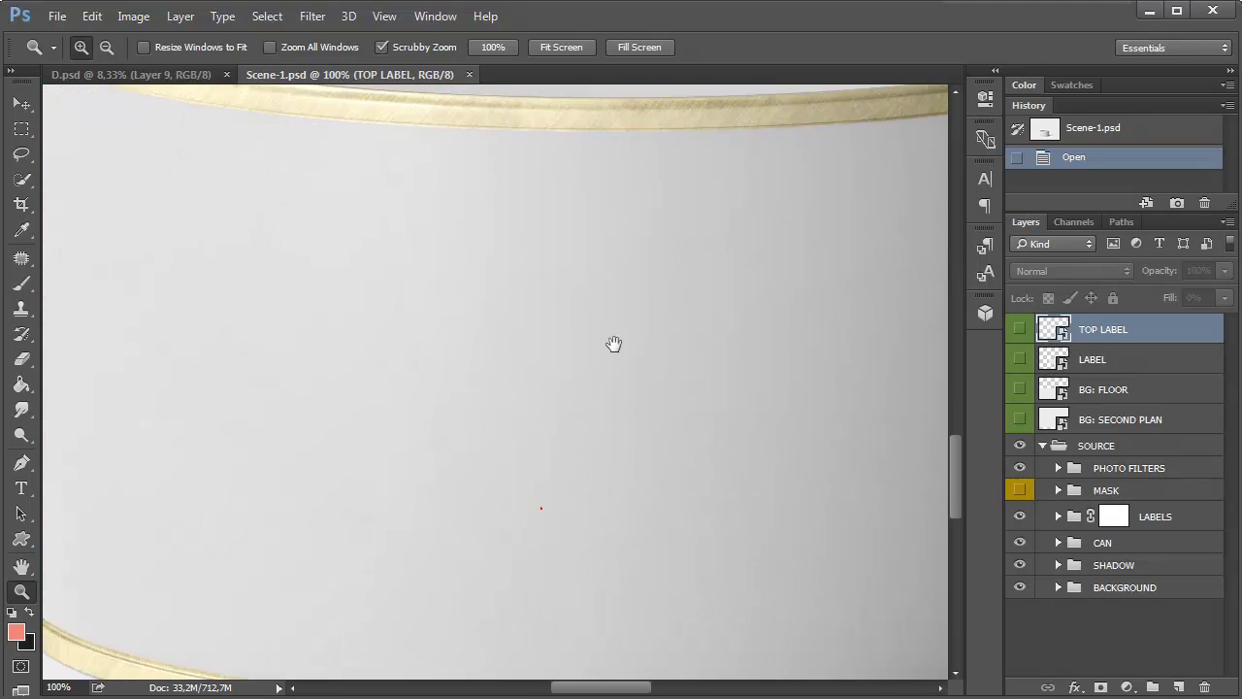
key(ctrl+minus)
key(ctrl+minus)
key(ctrl+minus)
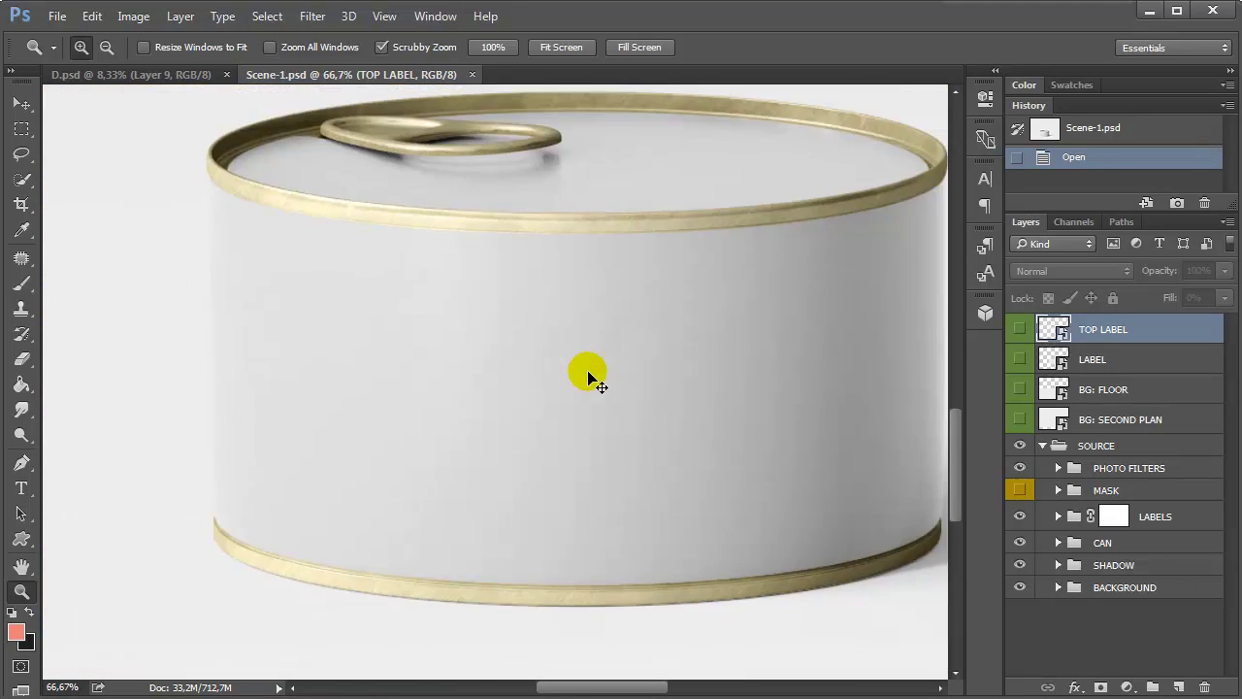
drag(650, 346, 529, 355)
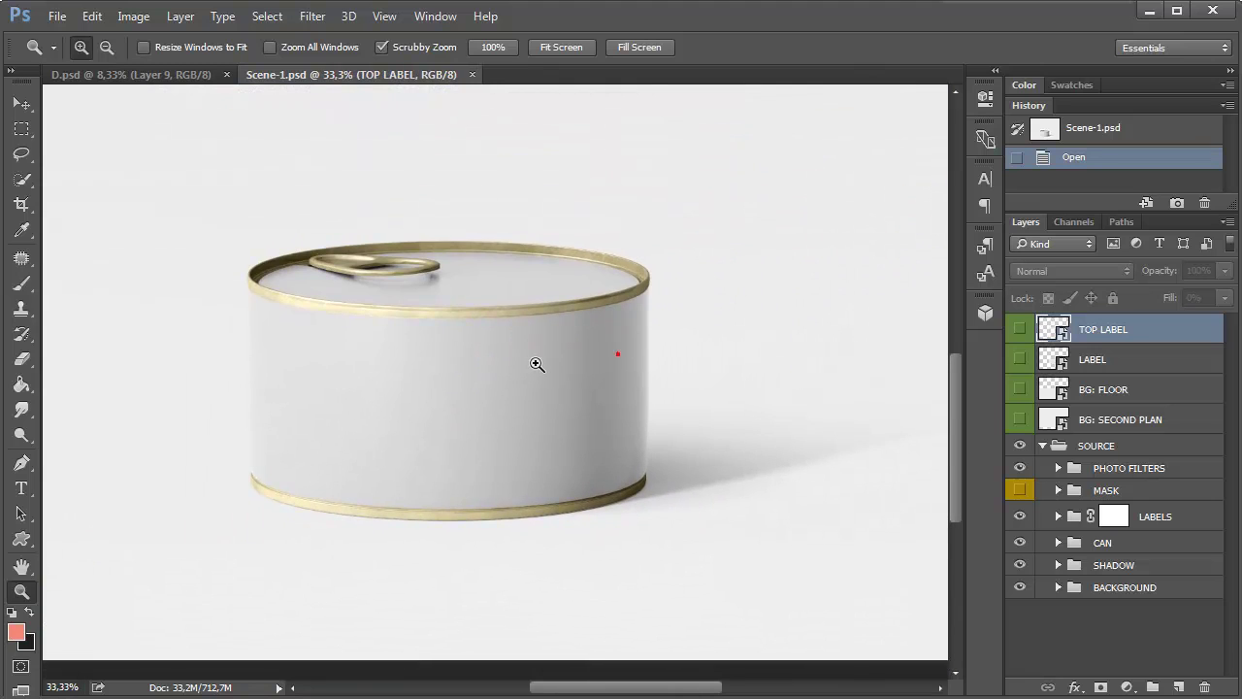
alt+click(536, 363)
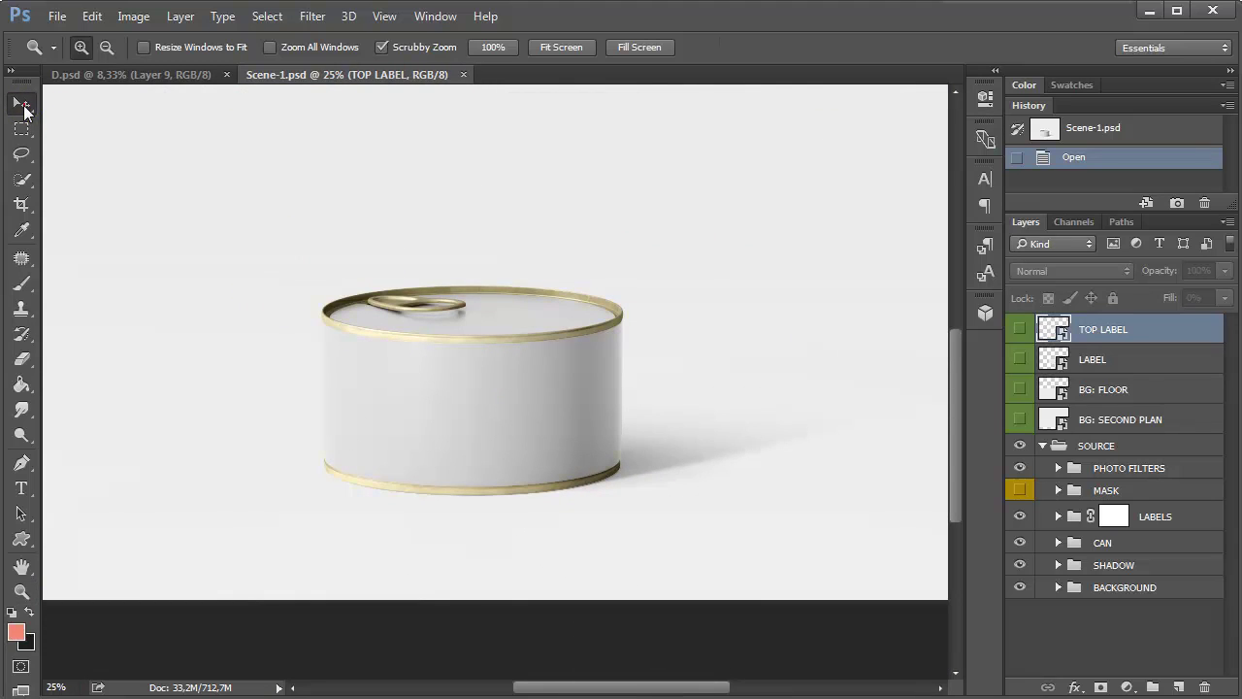
click(22, 102)
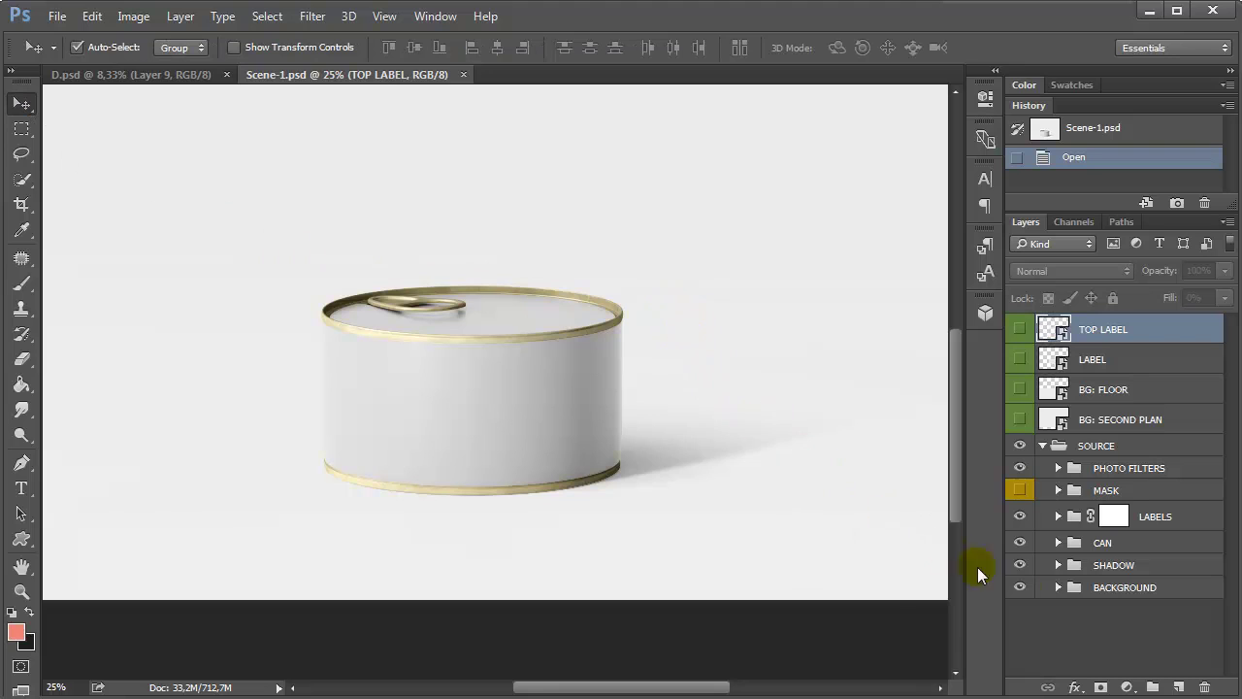
Make the premade background group inside the BACKGROUND group visible to place the can on the wooden table scene.
click(1057, 588)
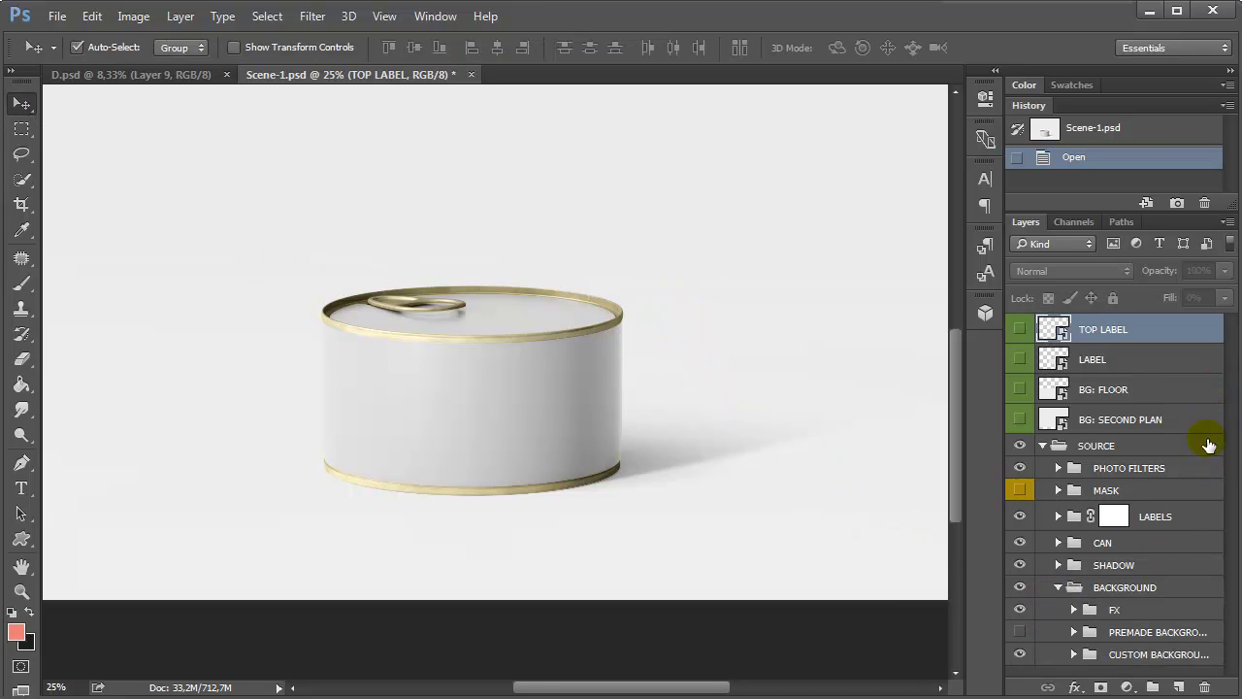
click(1020, 632)
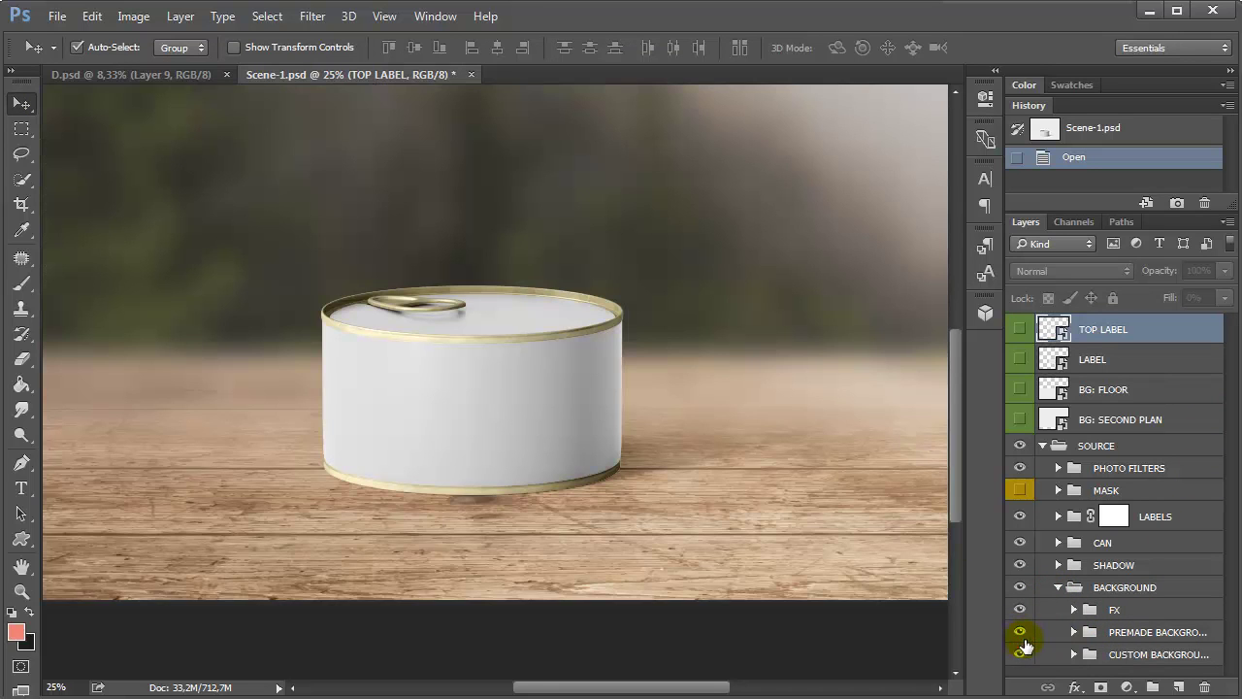
drag(532, 320, 545, 380)
key(ctrl+minus)
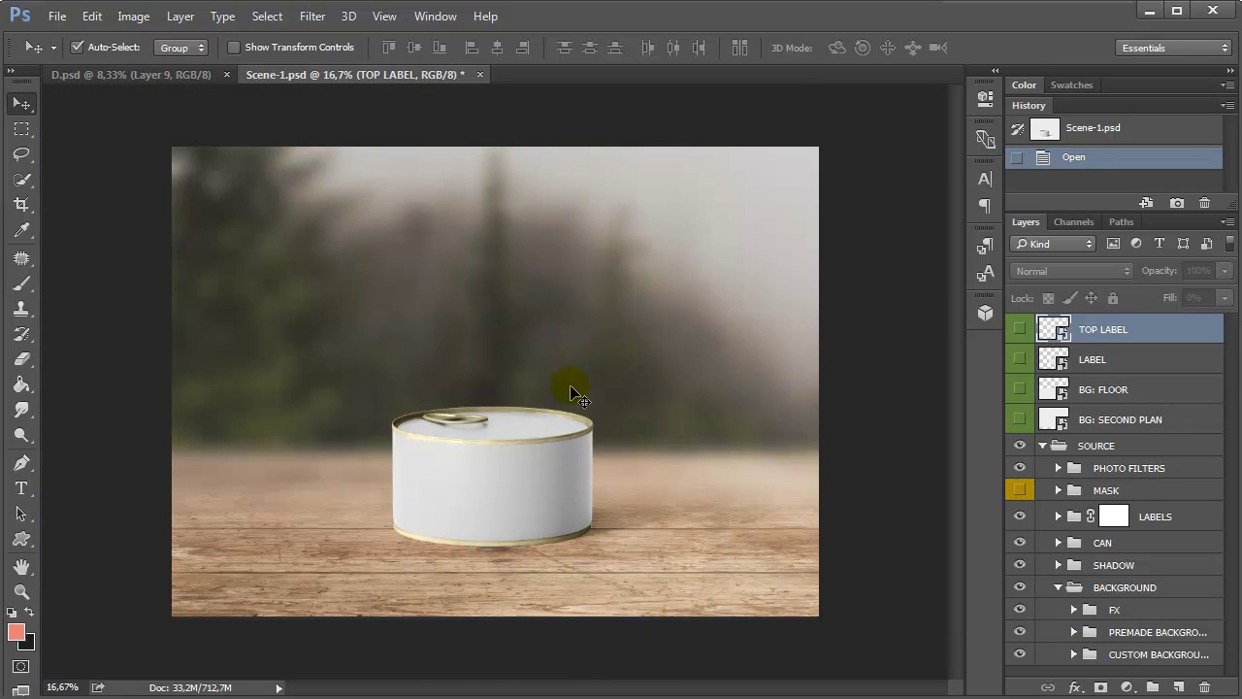
click(1058, 588)
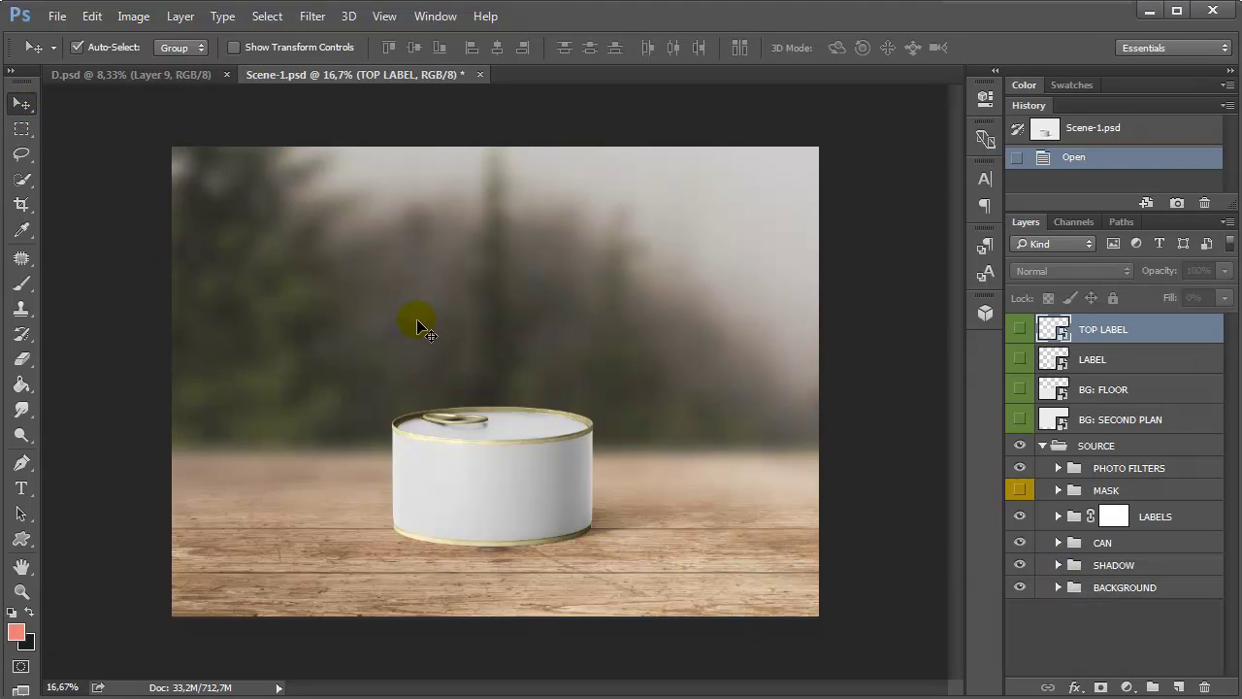
Open the TOP LABEL smart object's contents and copy the square can label artwork (Layer 1) from D.psd.
double_click(1051, 331)
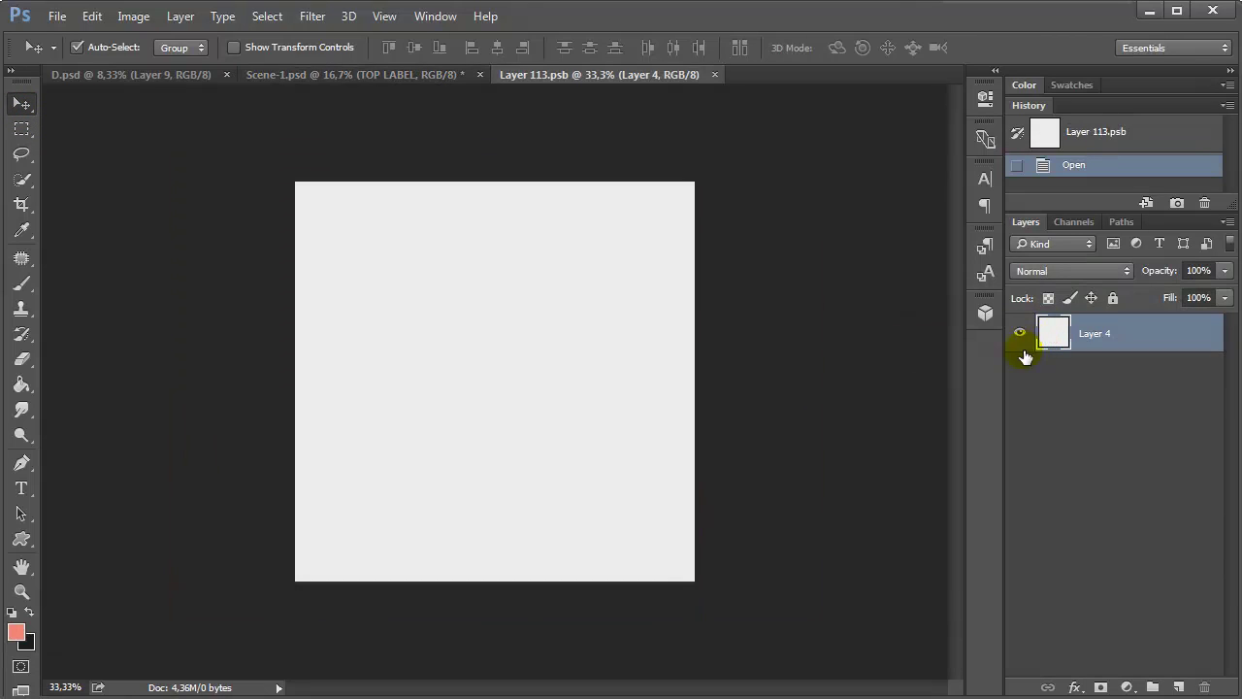
click(114, 75)
click(312, 202)
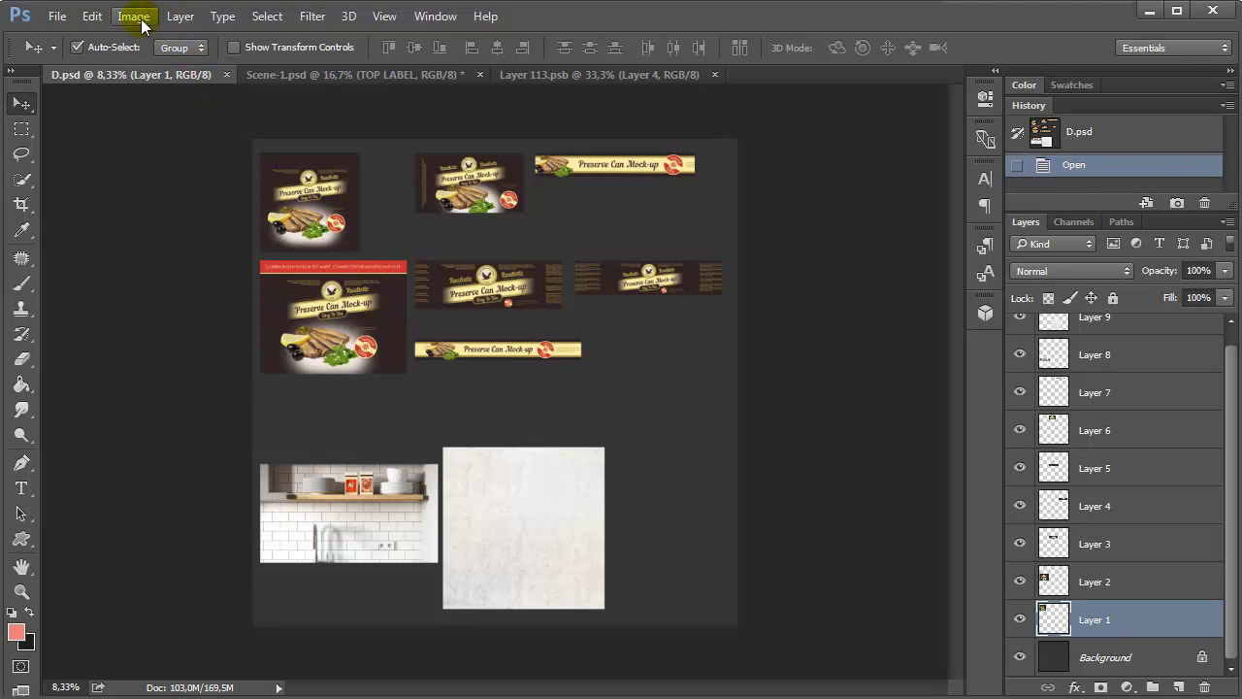
click(262, 24)
click(268, 37)
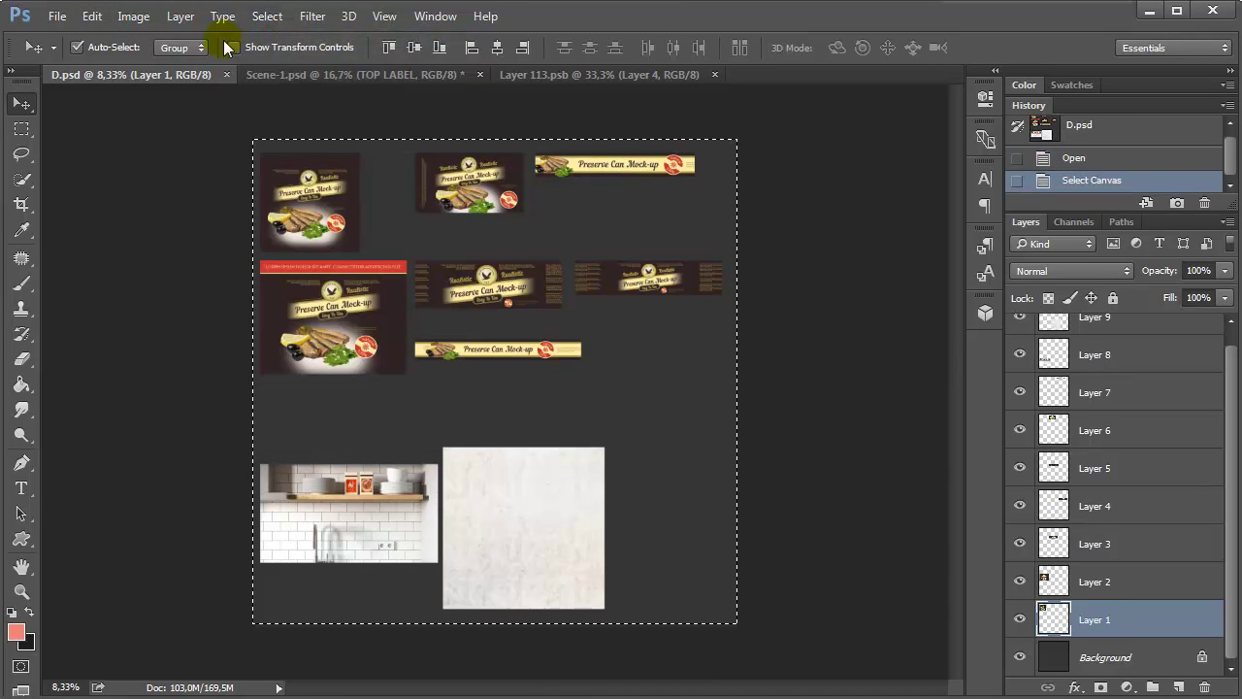
click(93, 20)
click(111, 147)
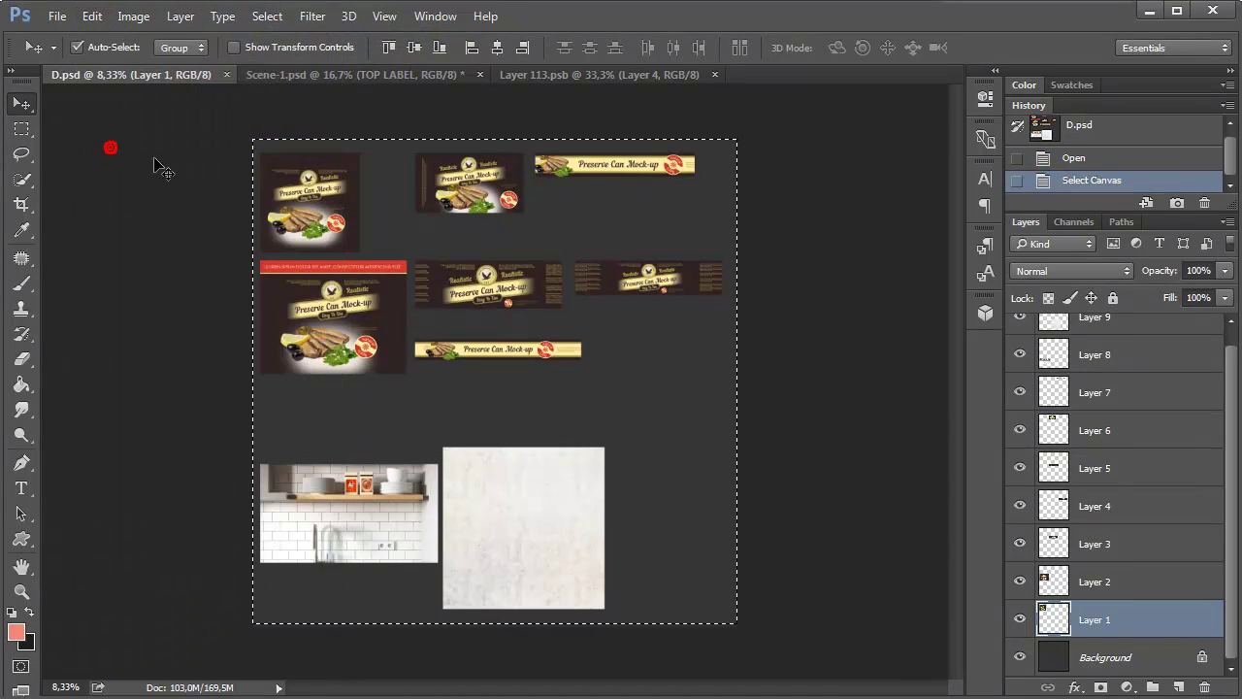
Paste the square artwork into Layer 113.psb, close it with changes saved, and check the can's lid in Scene-1.psd.
click(527, 75)
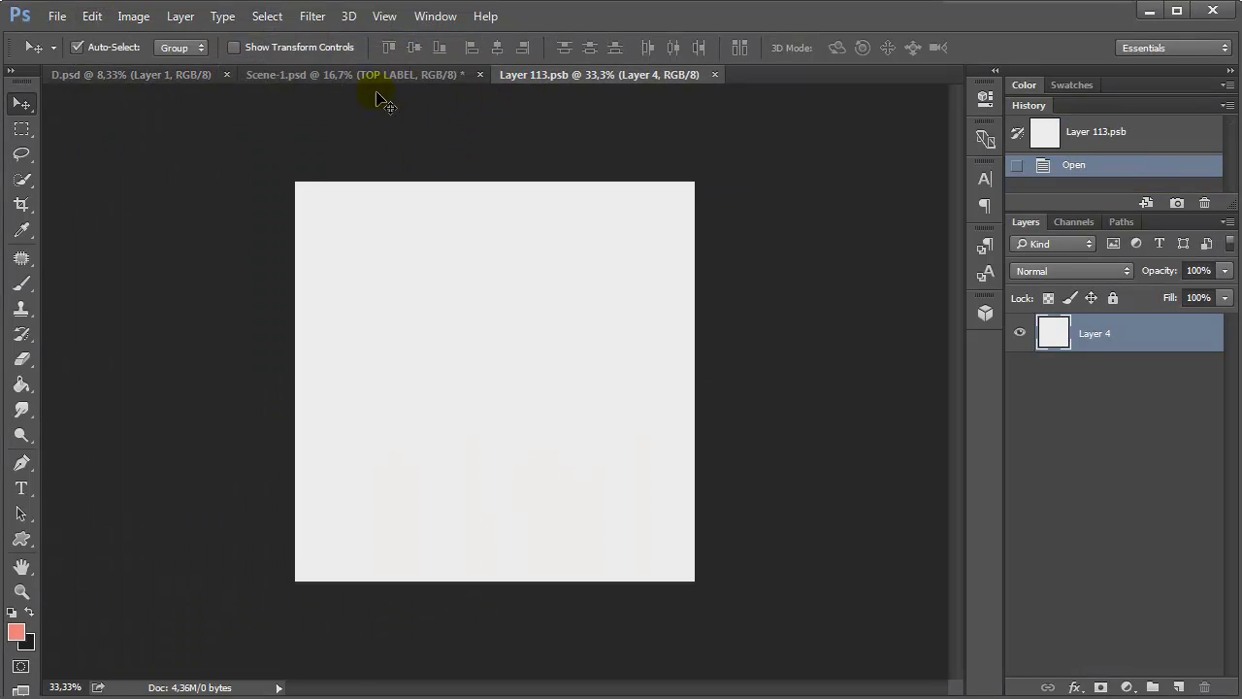
click(92, 17)
click(108, 184)
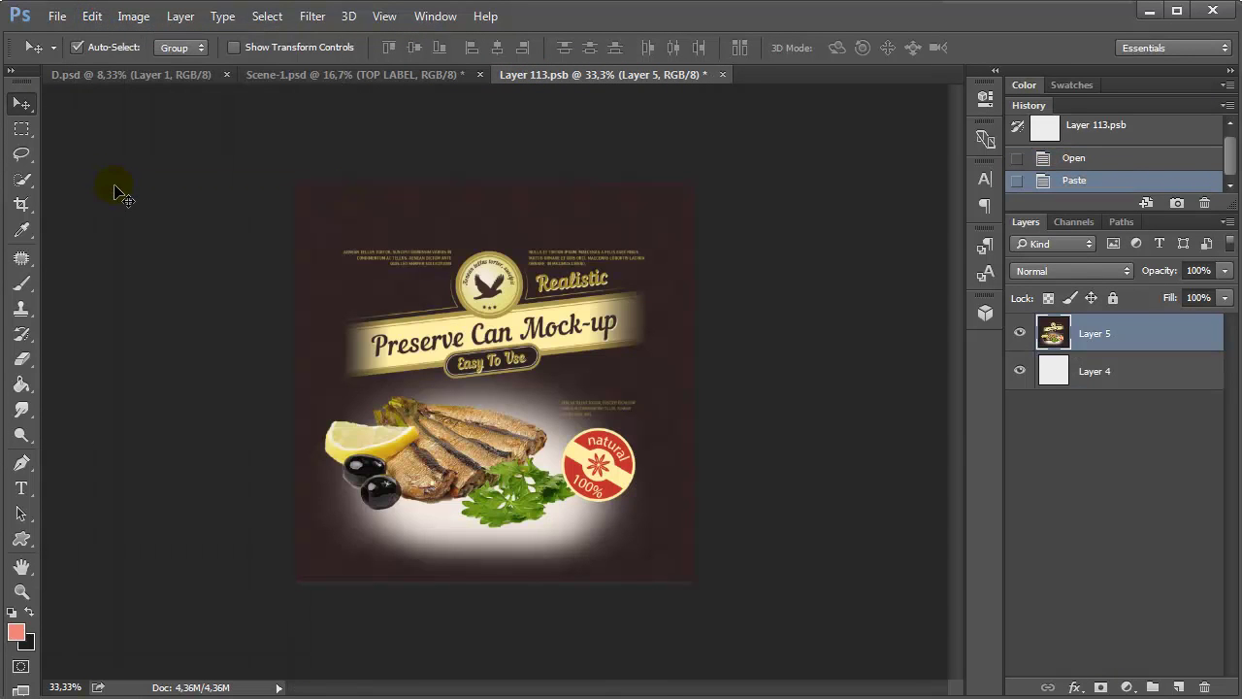
click(723, 75)
click(544, 291)
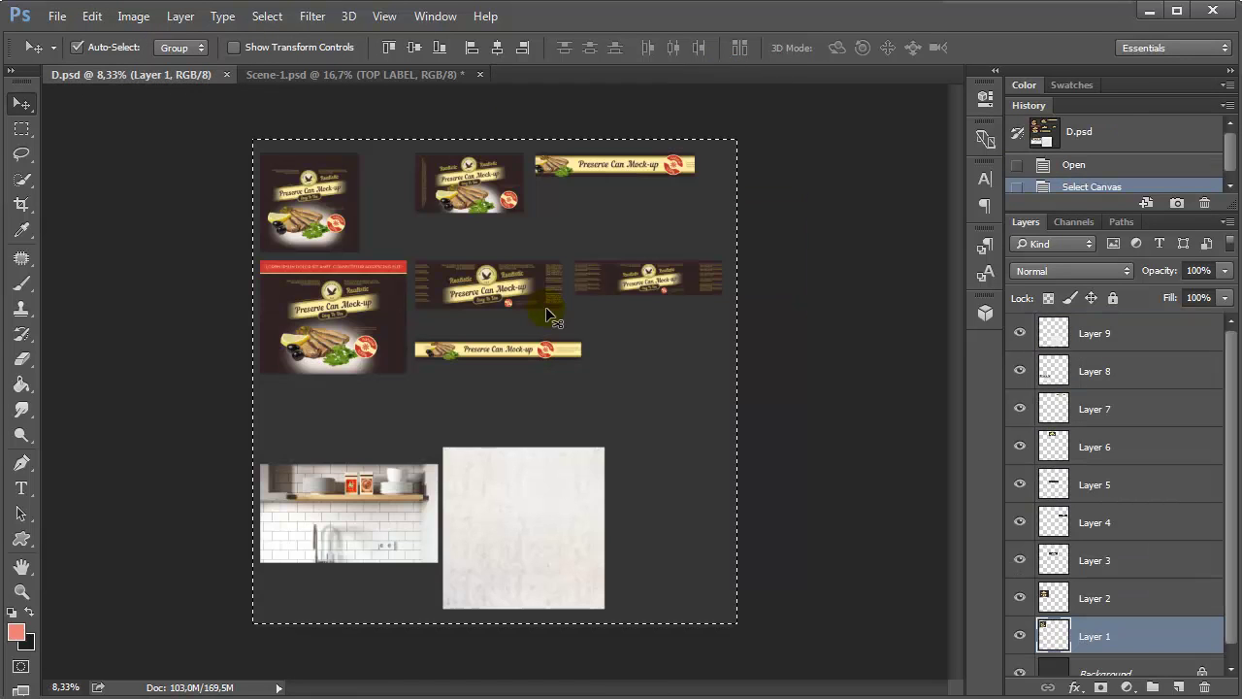
click(416, 78)
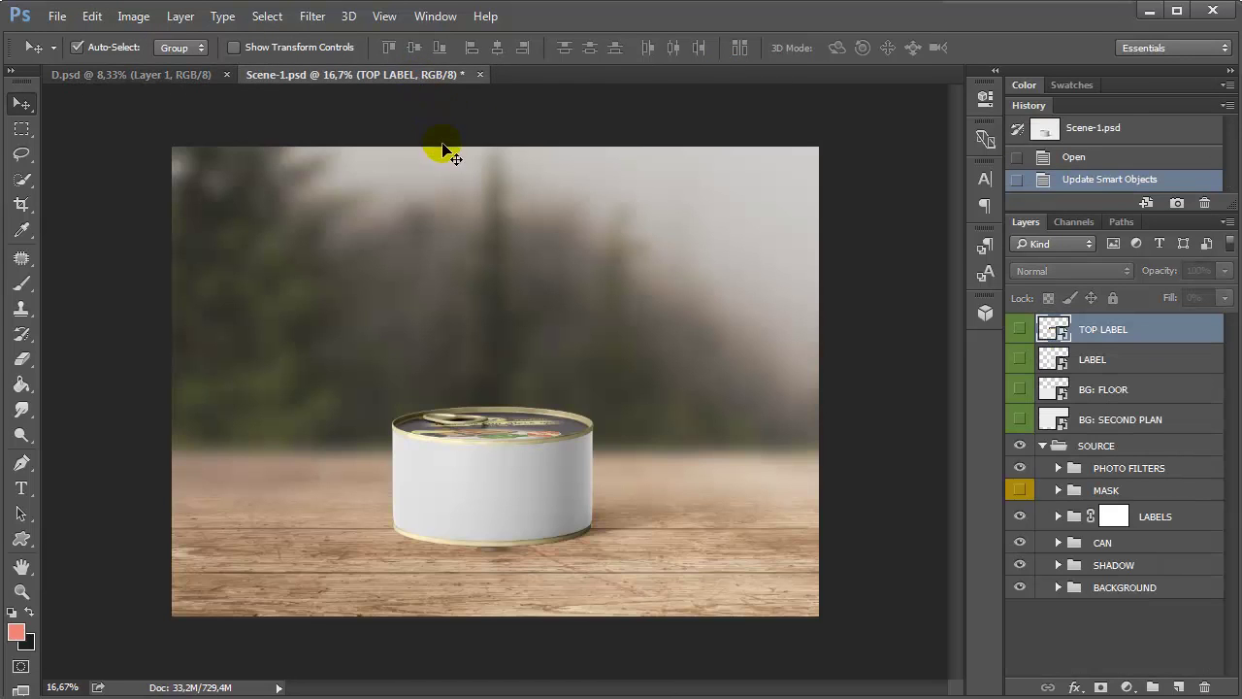
key(z)
click(500, 427)
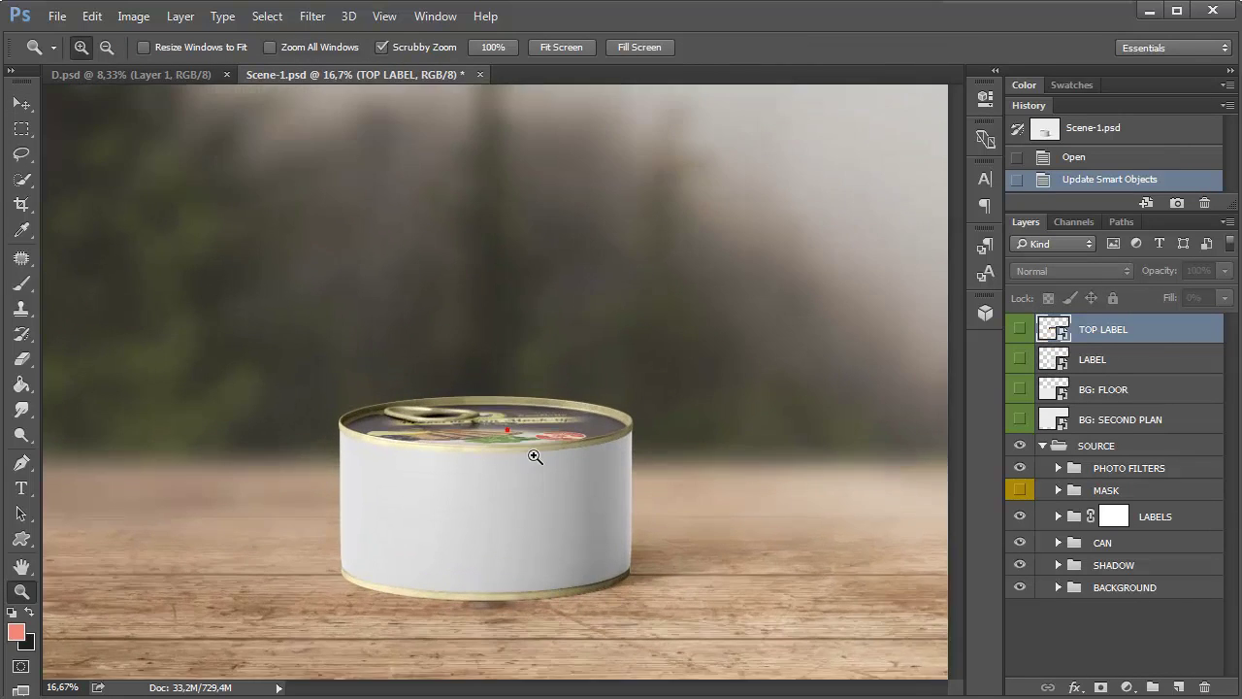
click(534, 456)
Open the LABEL smart object's contents and copy the wide wraparound label artwork on Layer 3 of D.psd.
click(1109, 359)
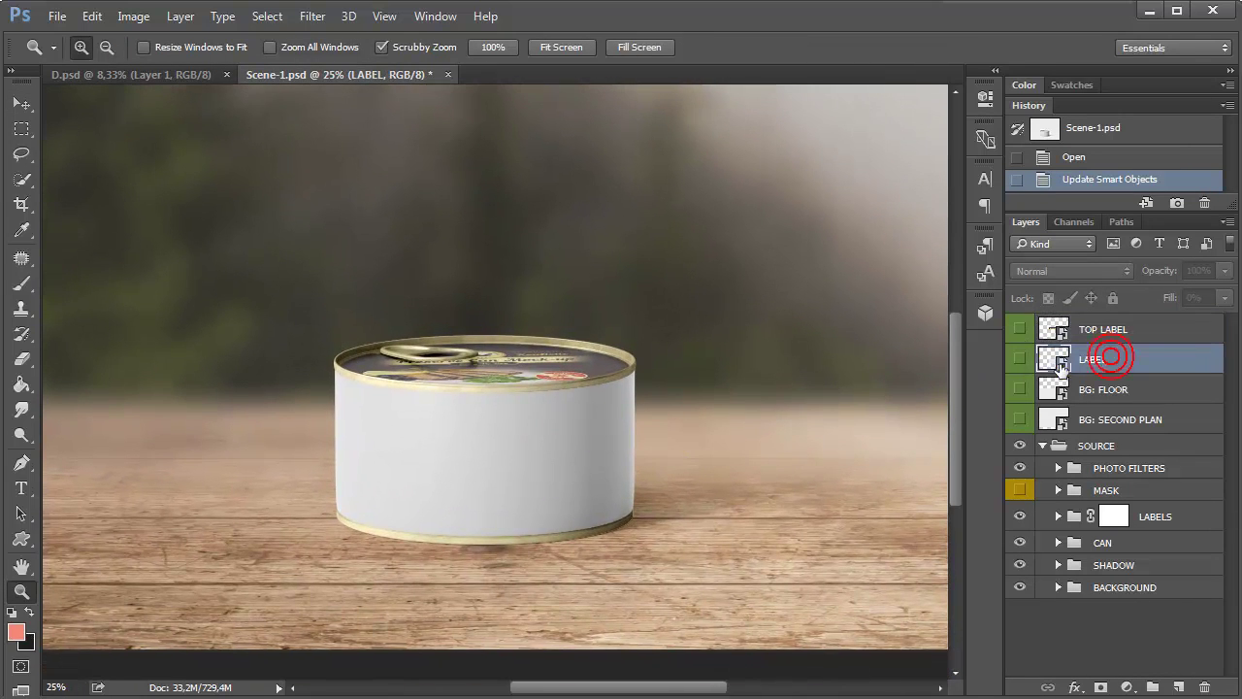
double_click(1055, 361)
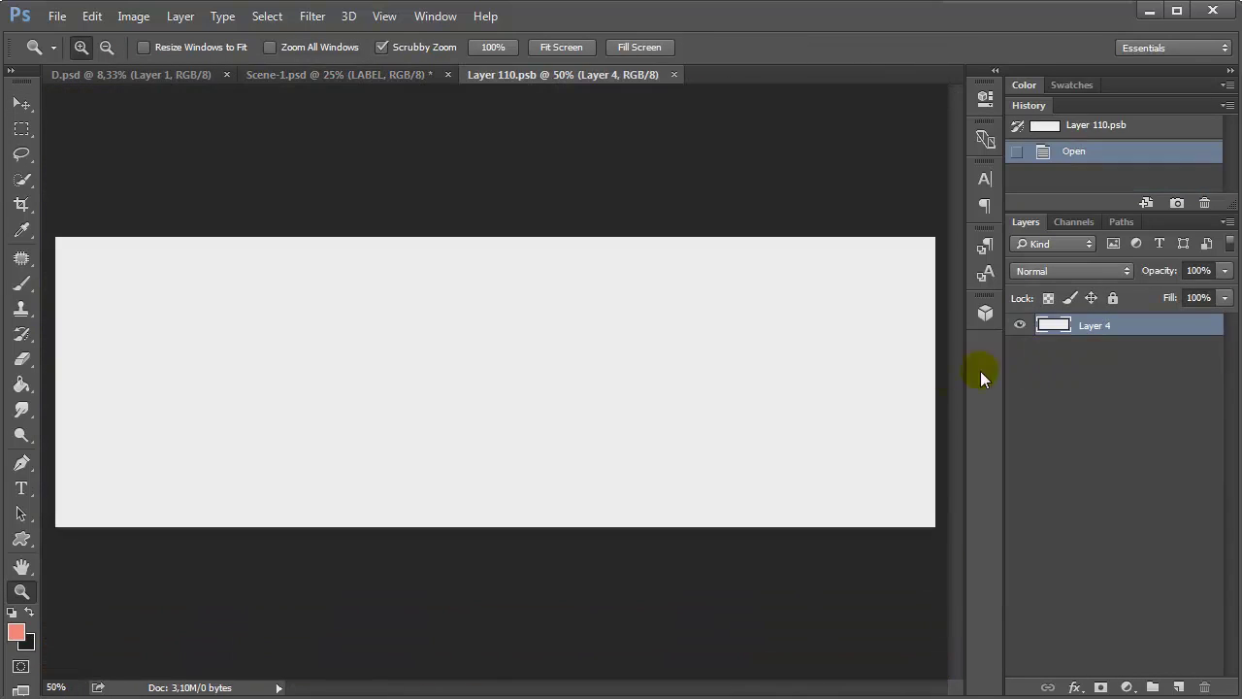
click(163, 77)
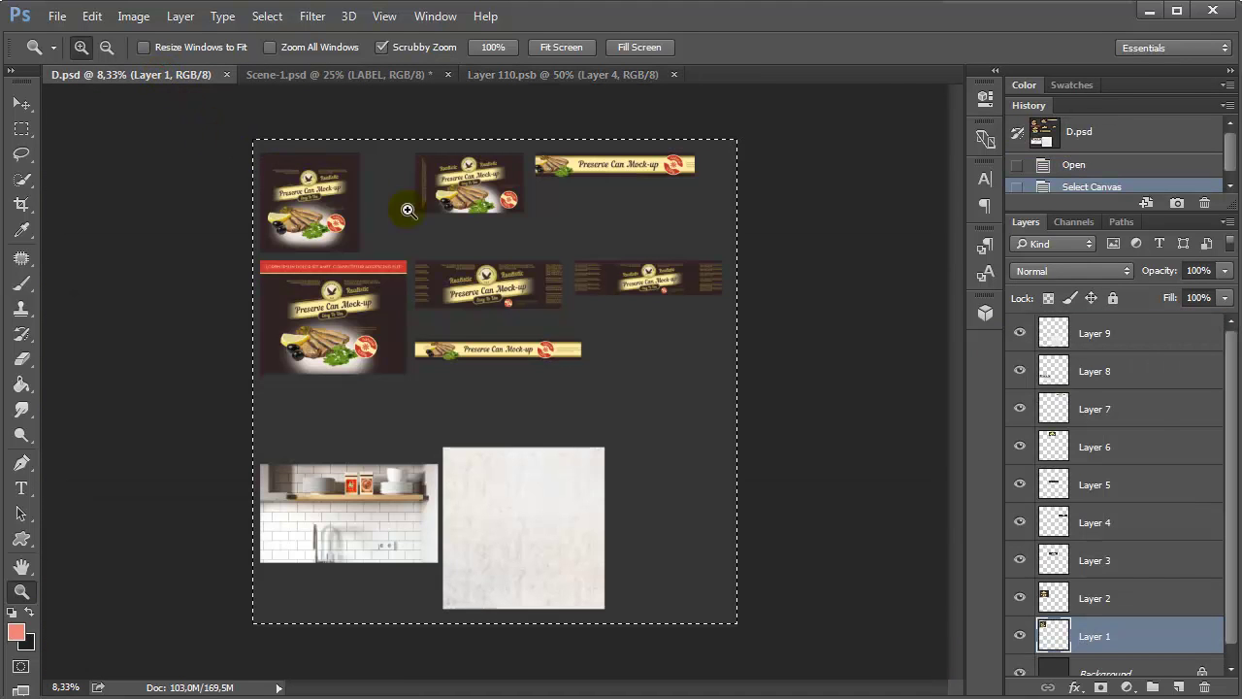
click(22, 103)
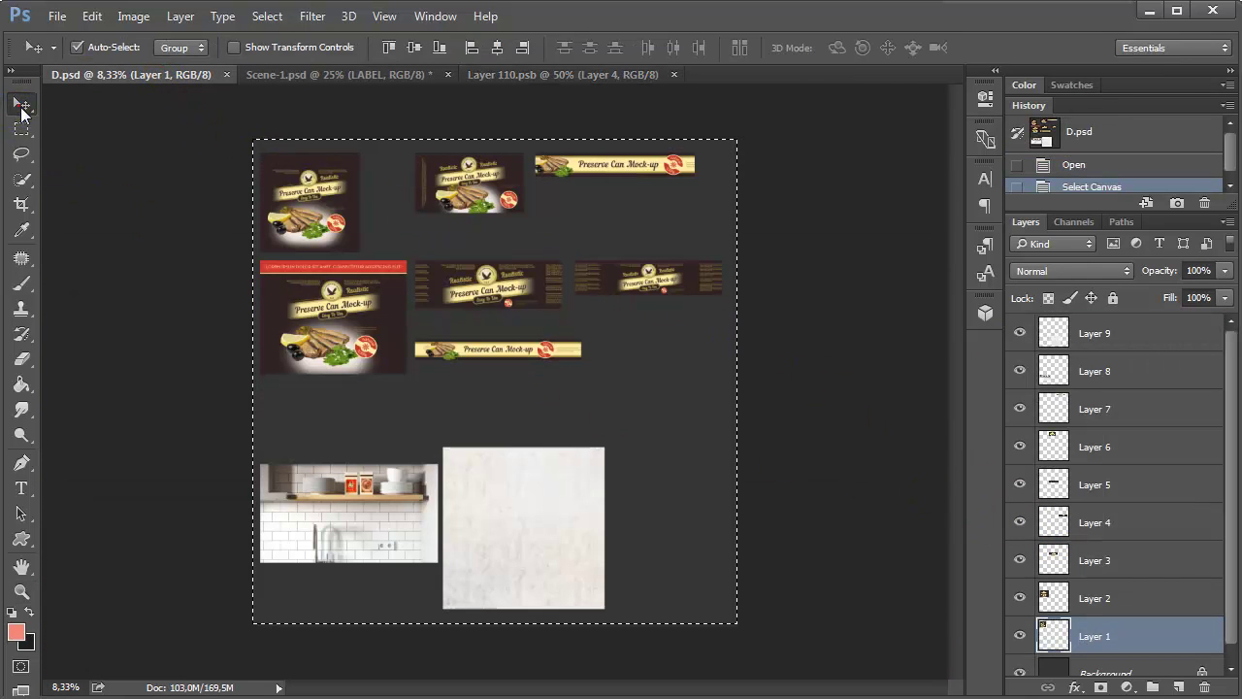
key(ctrl+d)
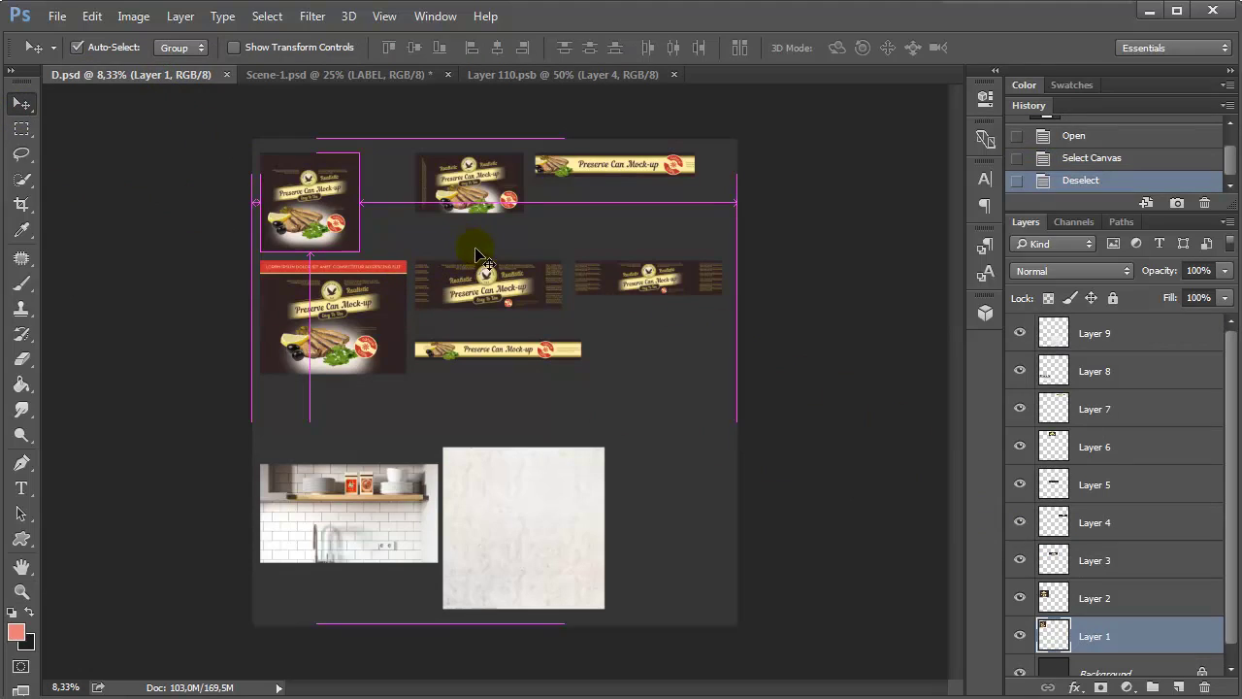
click(484, 285)
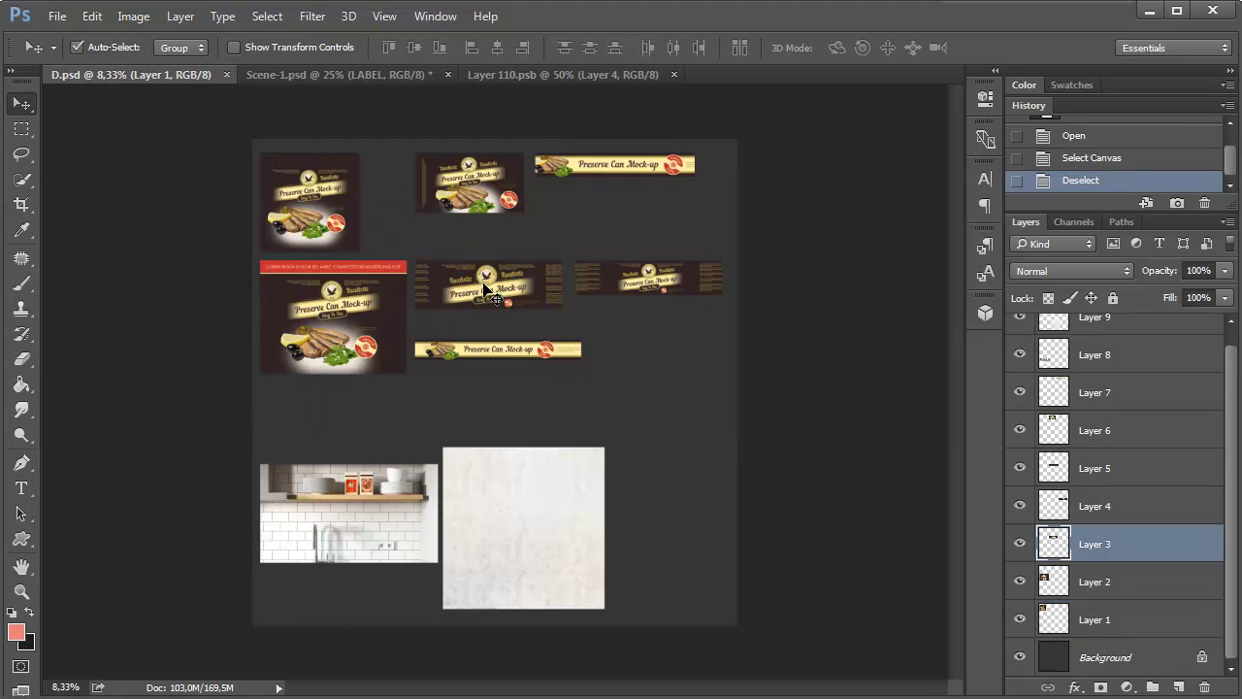
click(1020, 546)
click(1020, 546)
key(ctrl+a)
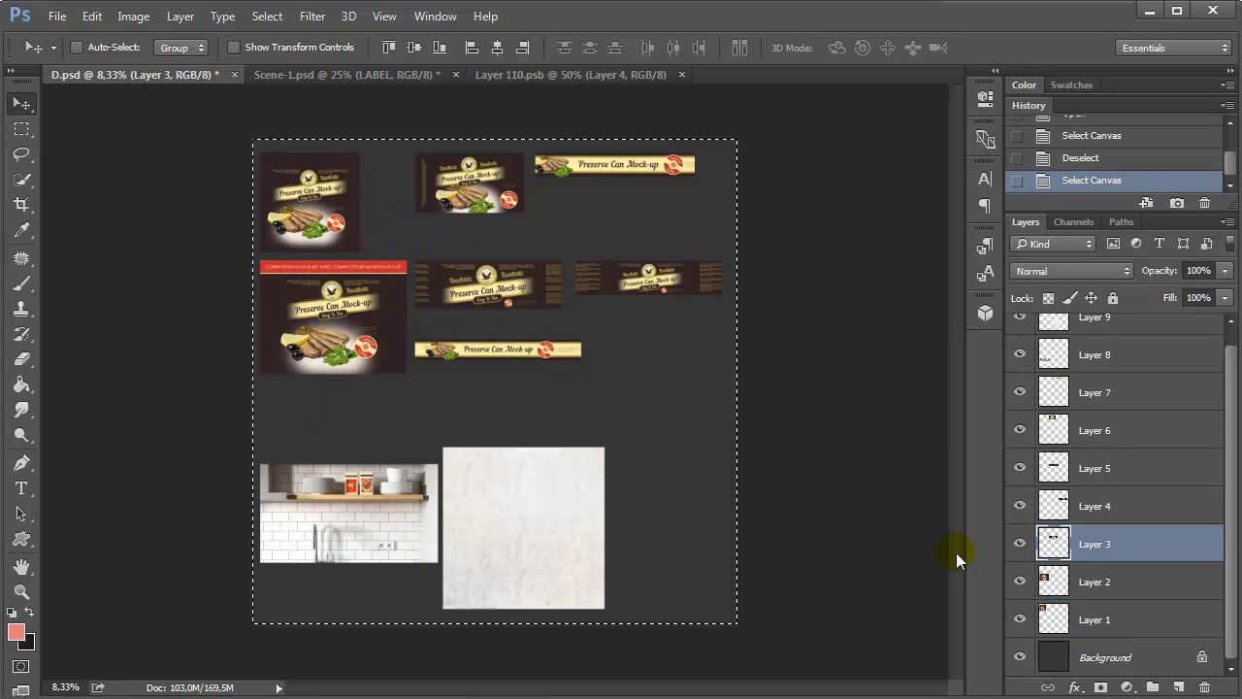
Paste the wraparound artwork into Layer 110.psb, close it with changes saved, and return to Scene-1.psd.
click(481, 72)
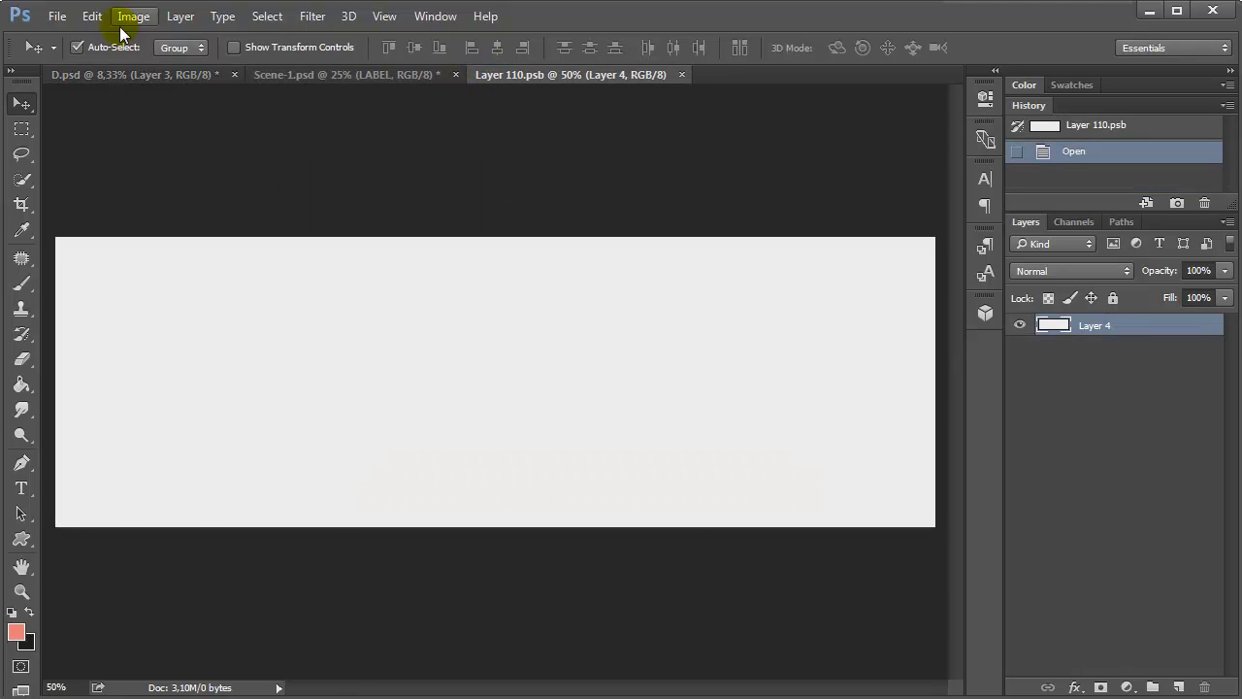
click(92, 17)
click(104, 183)
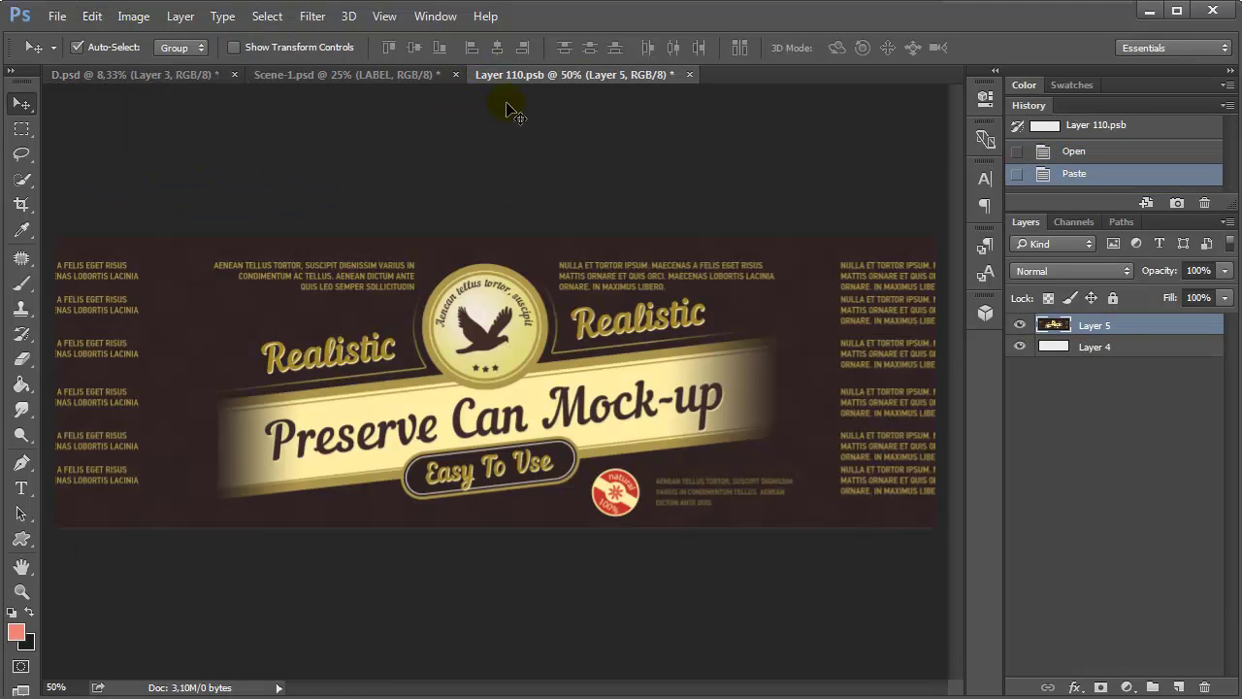
click(689, 74)
click(539, 288)
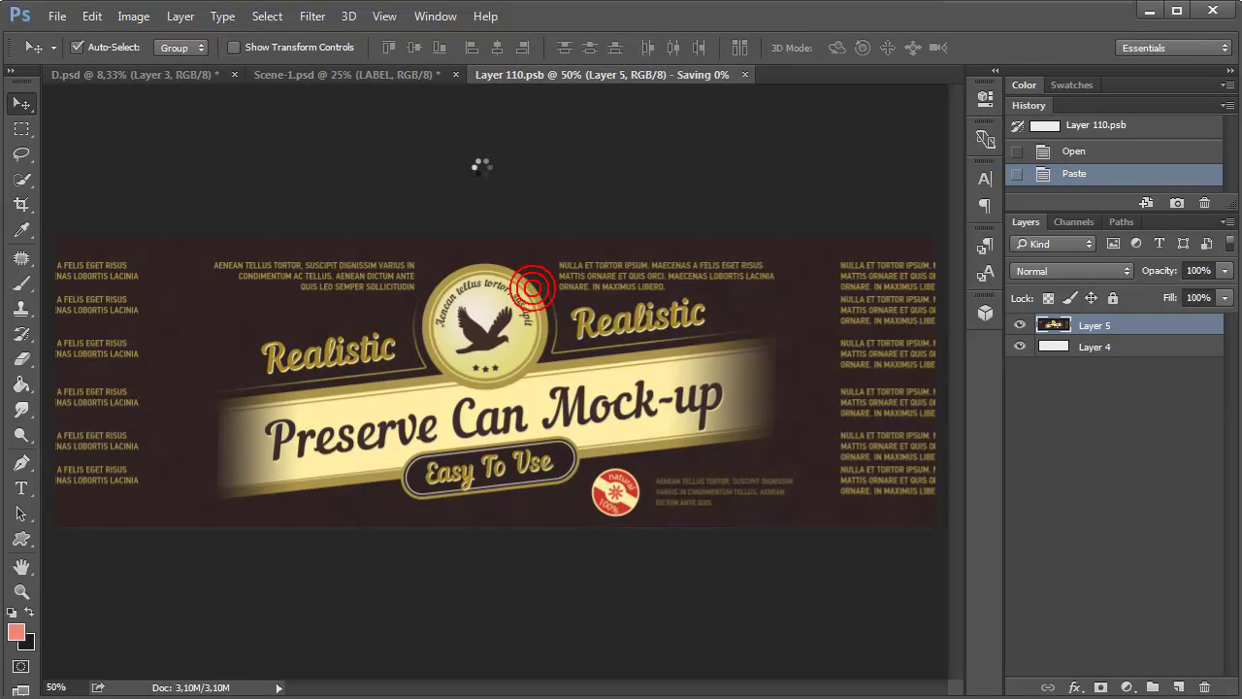
click(400, 77)
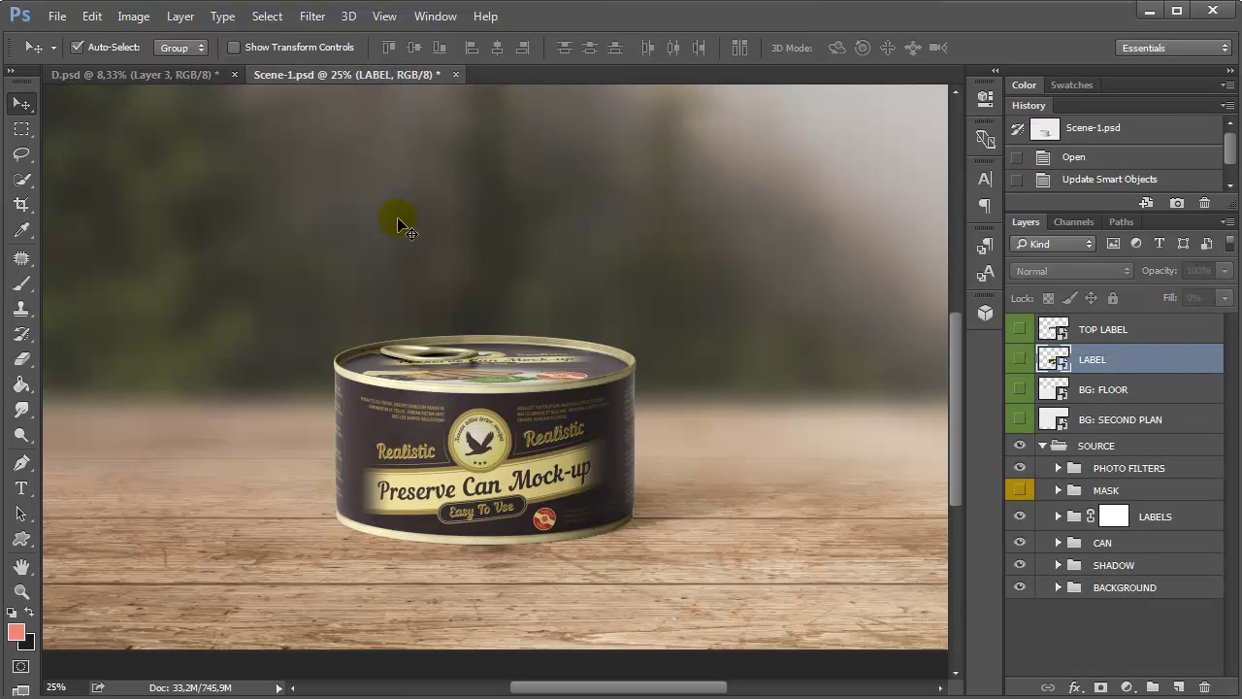
Inspect the label artwork on the can's side and lid at 100% zoom.
key(z)
right_click(493, 420)
click(514, 455)
drag(515, 478, 669, 330)
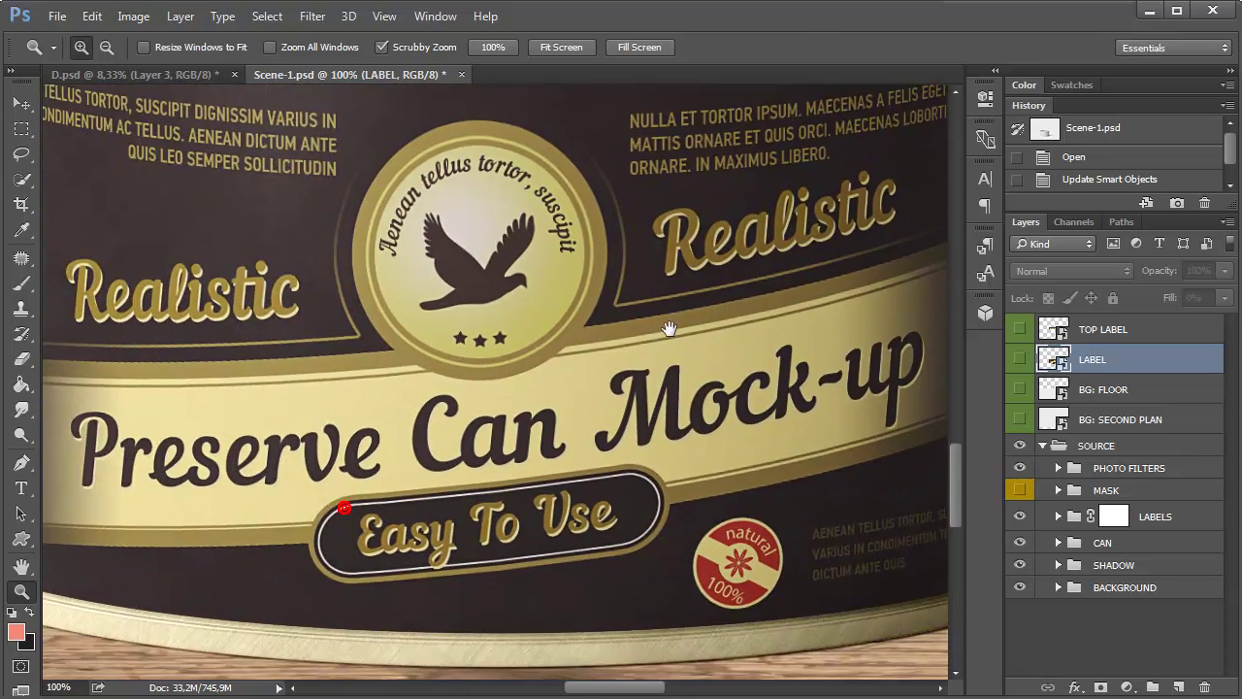
drag(320, 422, 646, 386)
drag(585, 240, 509, 368)
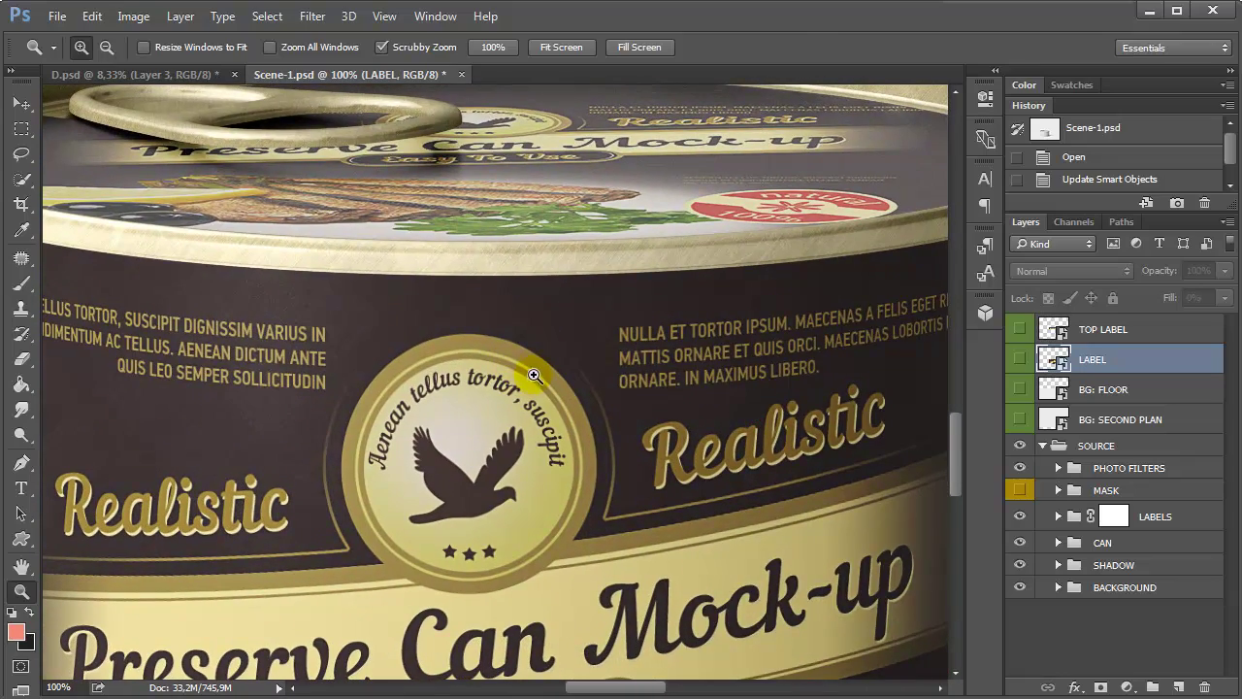
key(ctrl+minus)
key(ctrl+minus)
key(ctrl+minus)
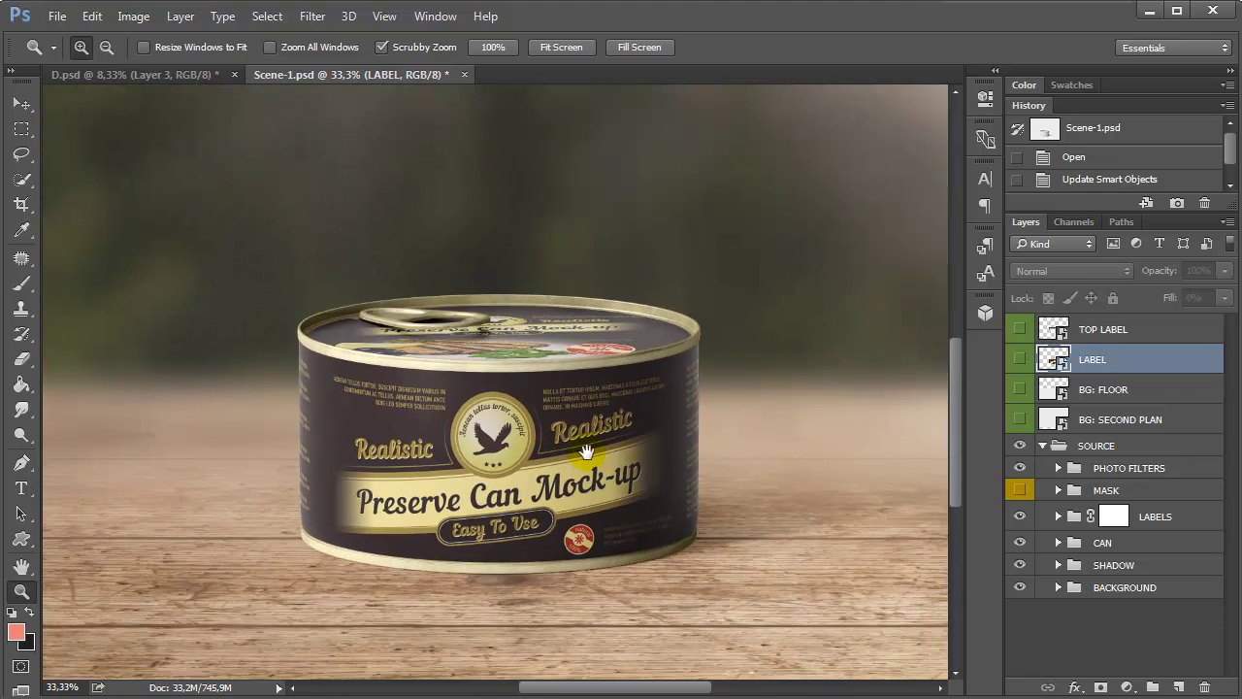
drag(587, 452, 541, 407)
click(21, 103)
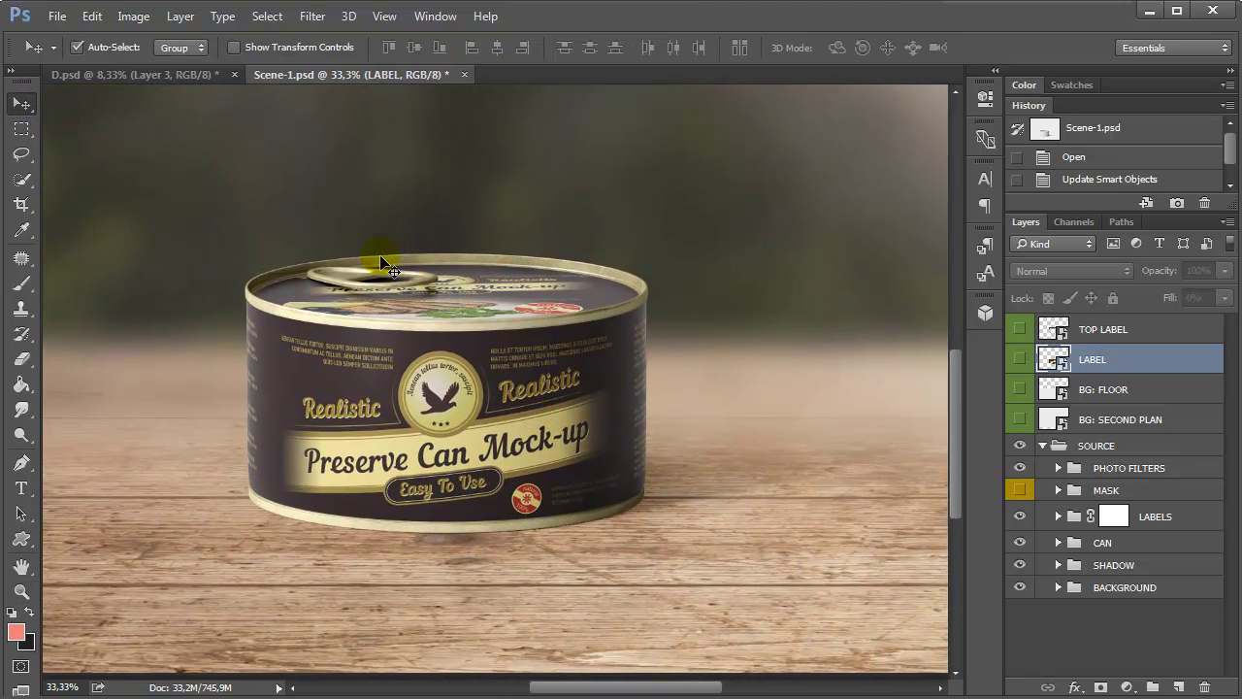
Preview the groups inside PHOTO FILTERS on the scene one at a time, switching each off again.
click(1057, 467)
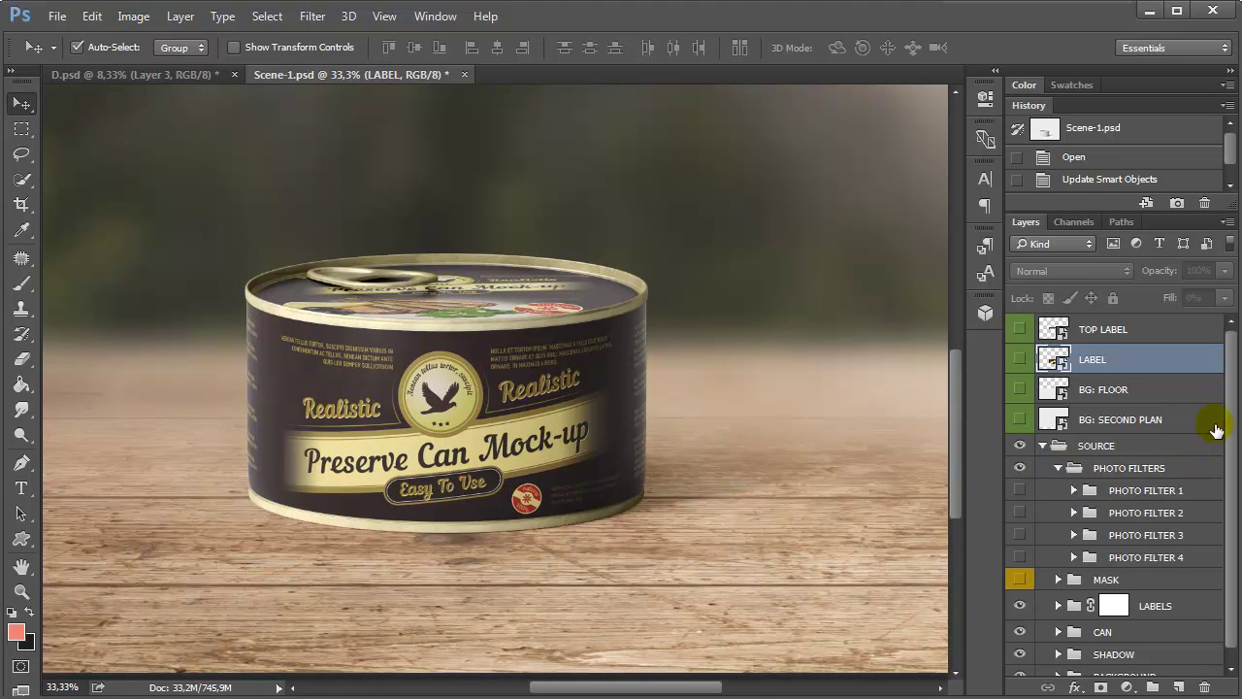
scroll(1235, 430, down, 1)
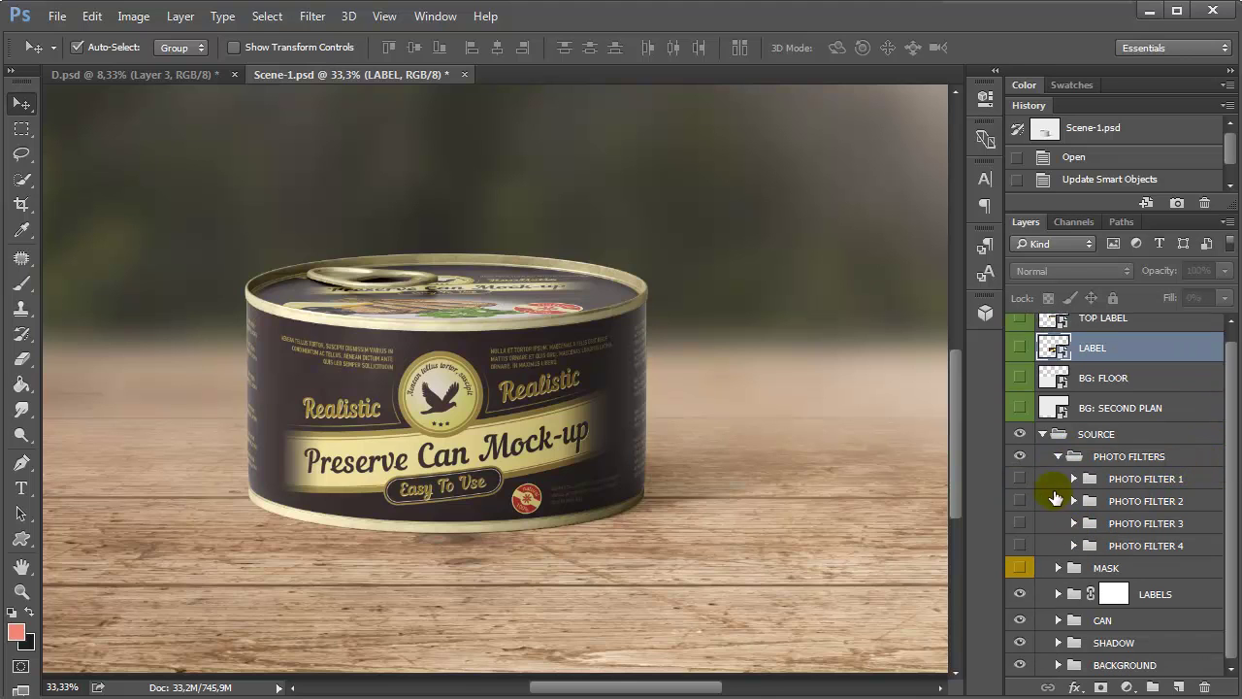
click(1019, 478)
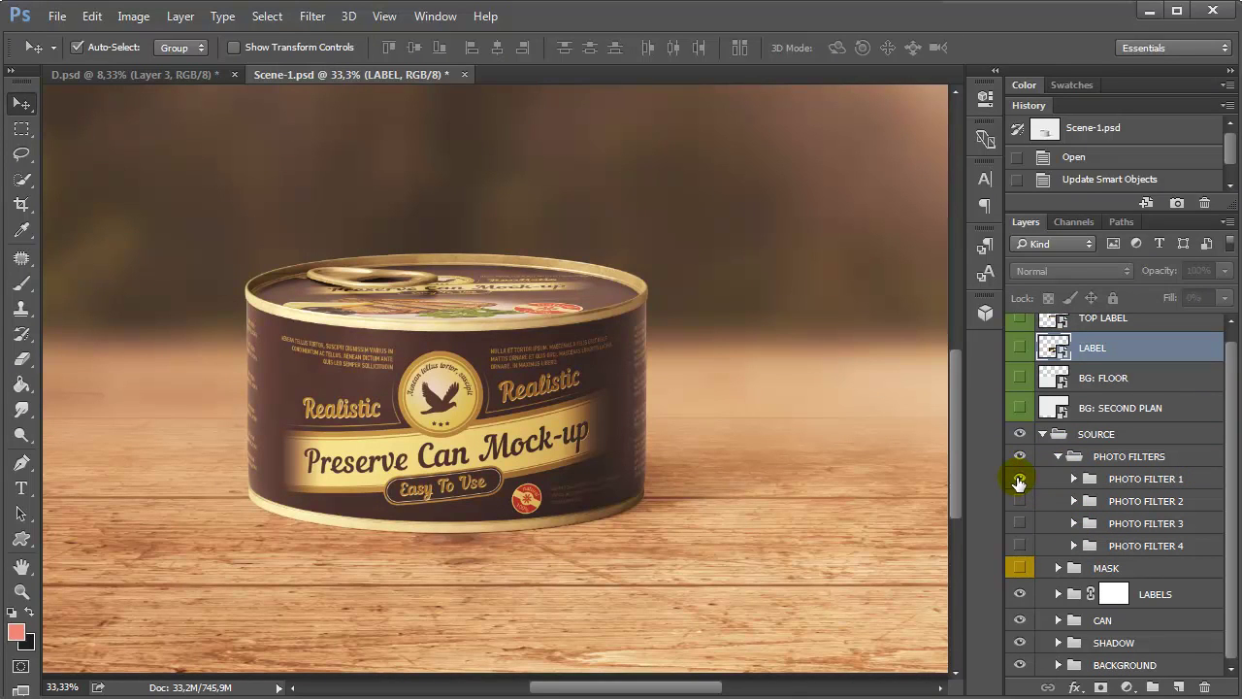
click(1019, 479)
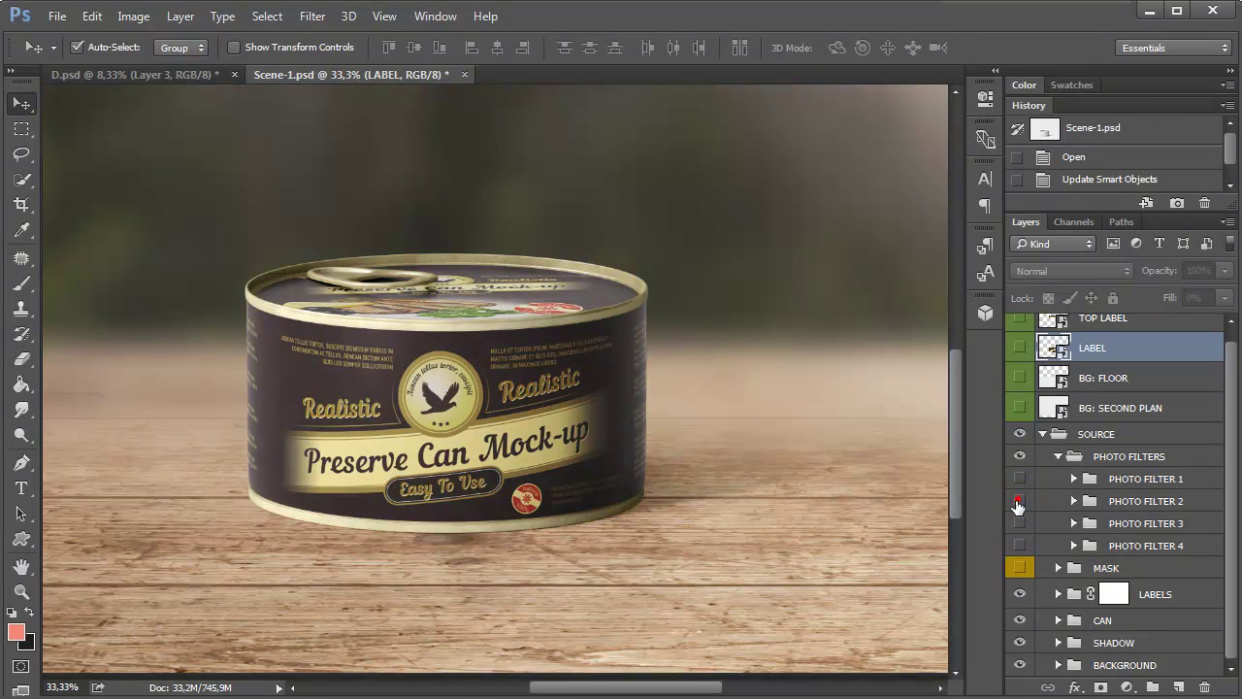
click(1019, 524)
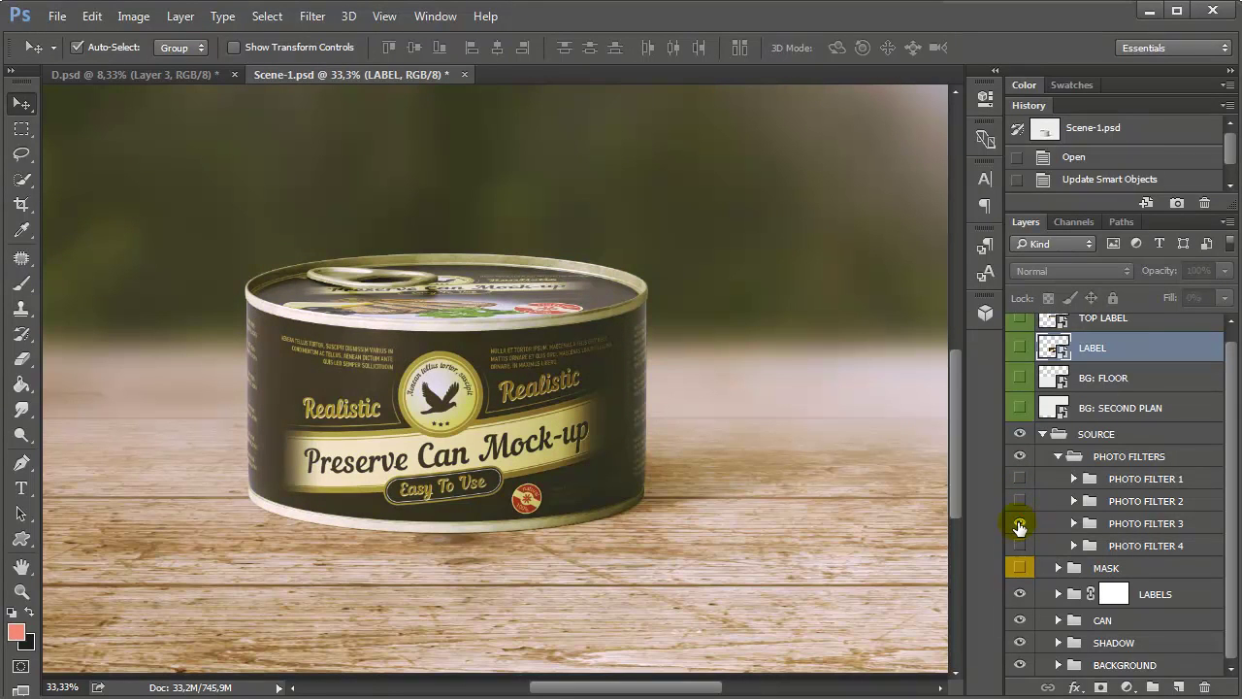
click(1019, 524)
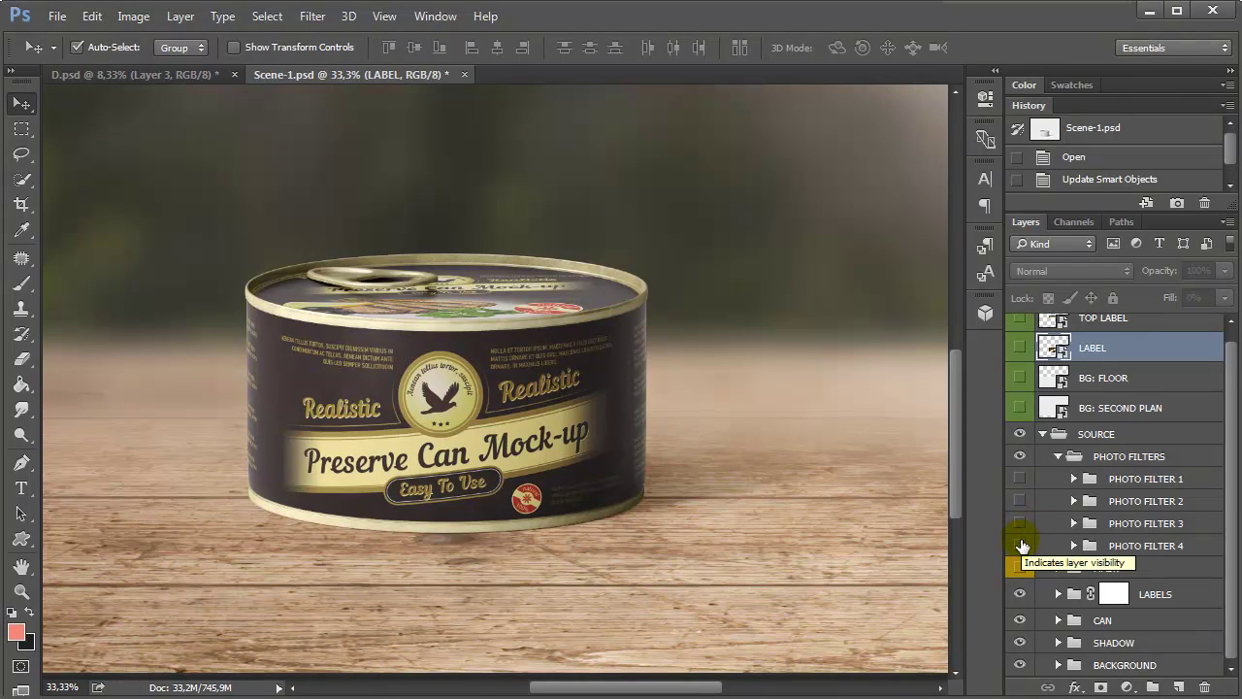
click(1019, 545)
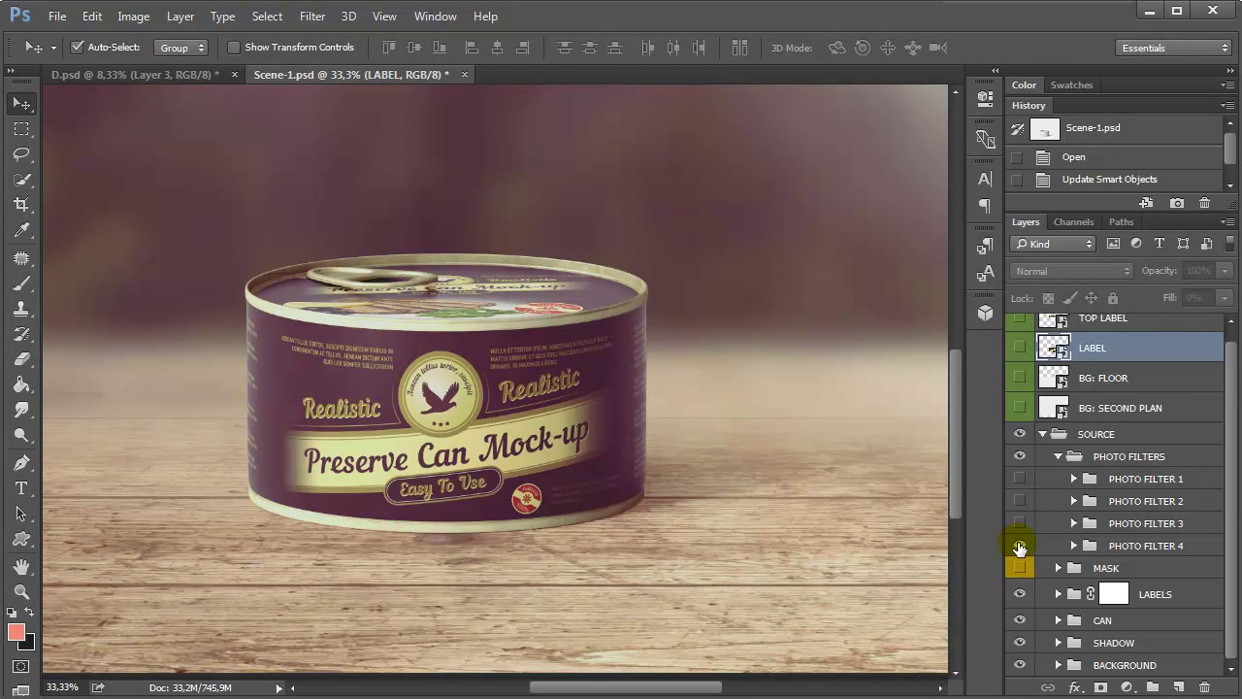
click(1018, 545)
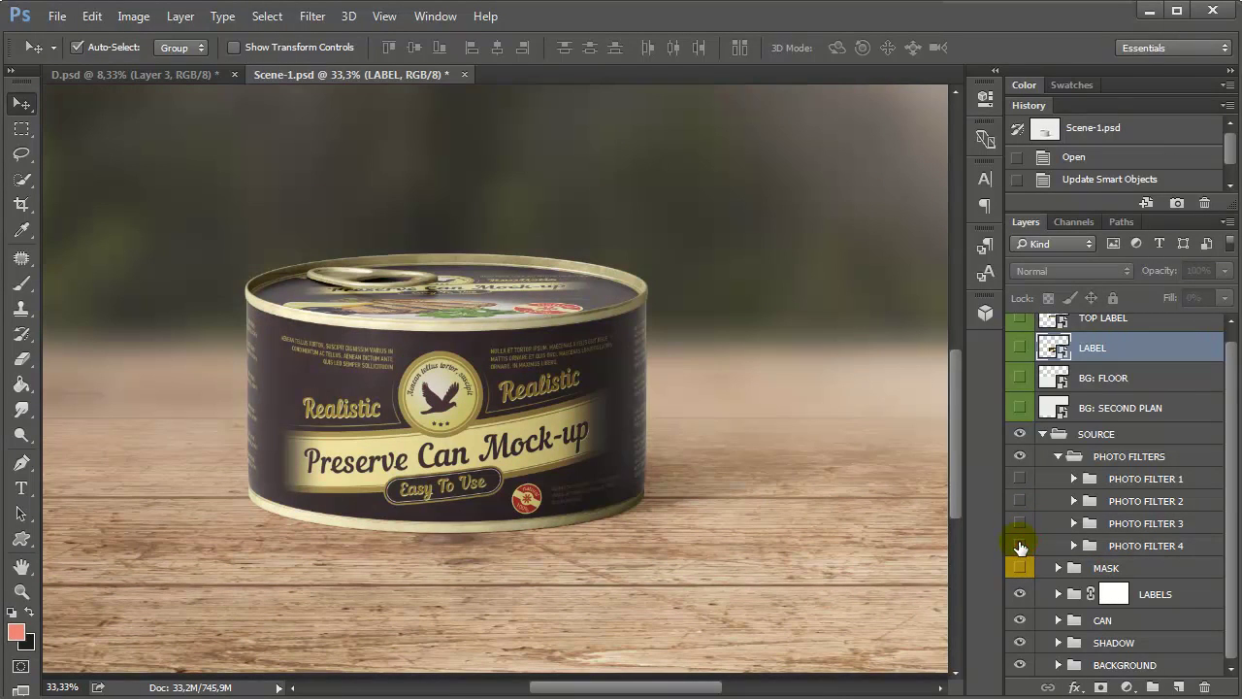
click(1058, 458)
Load a selection of the can's lid area from the pixels of layer 1 in the MASK group.
click(1140, 490)
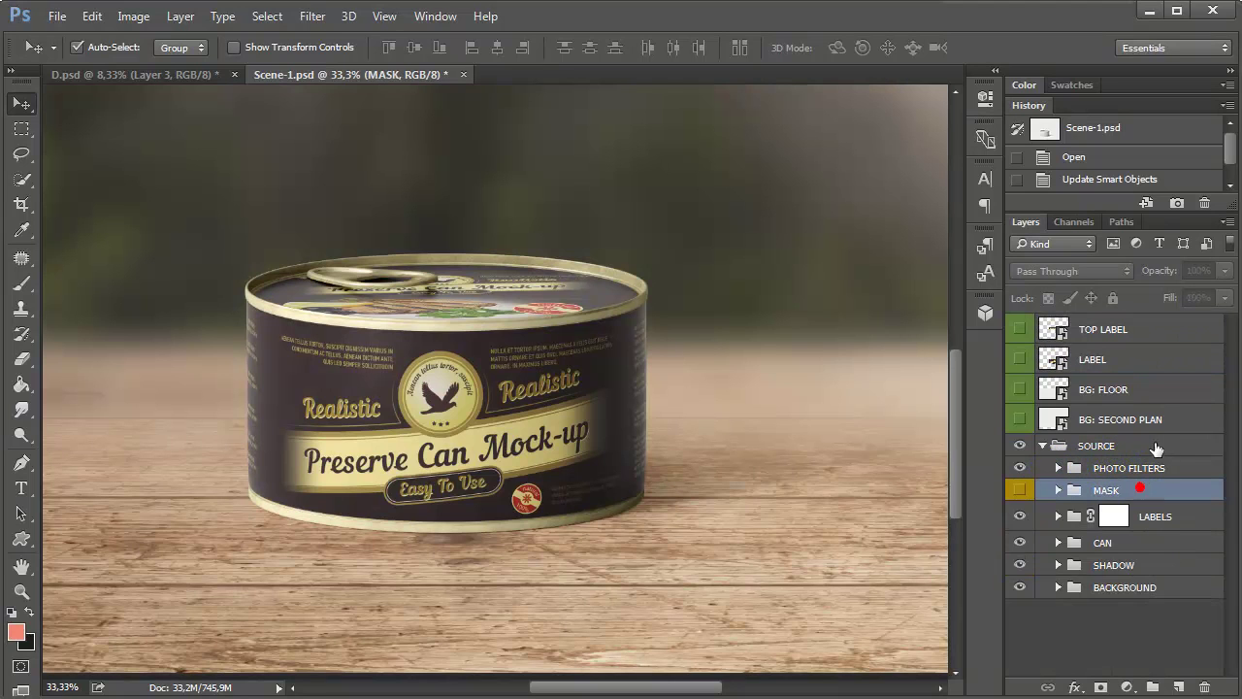
key(z)
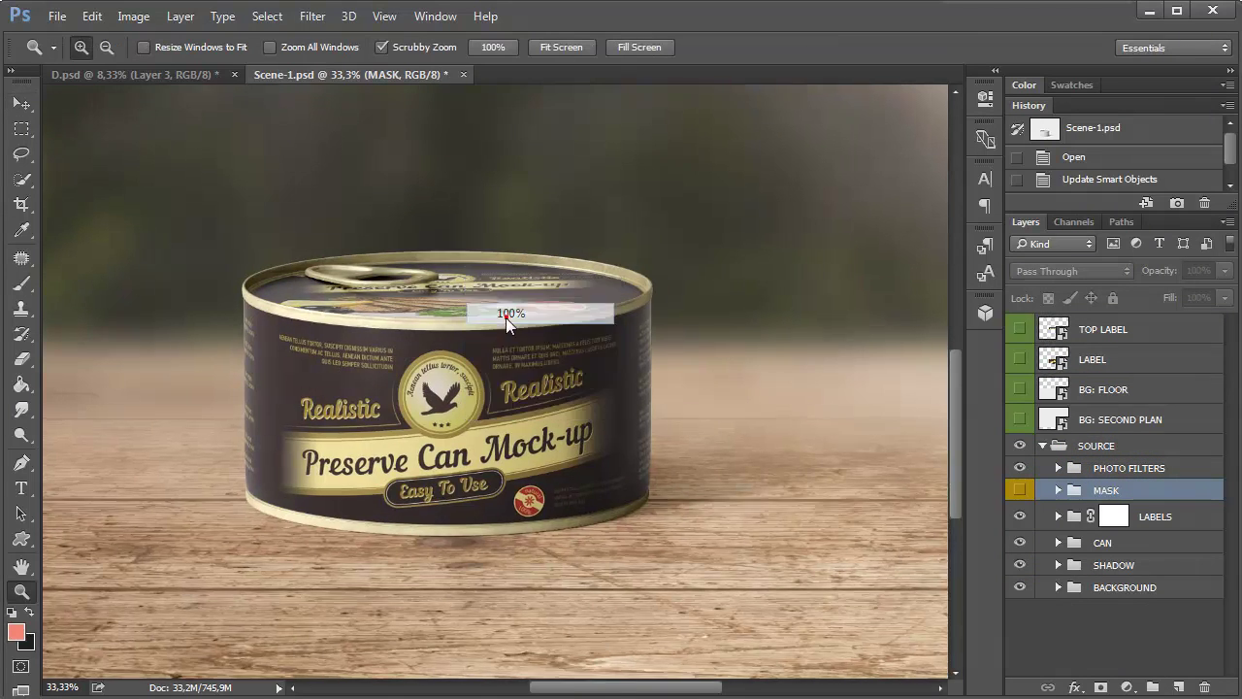
drag(506, 317, 531, 464)
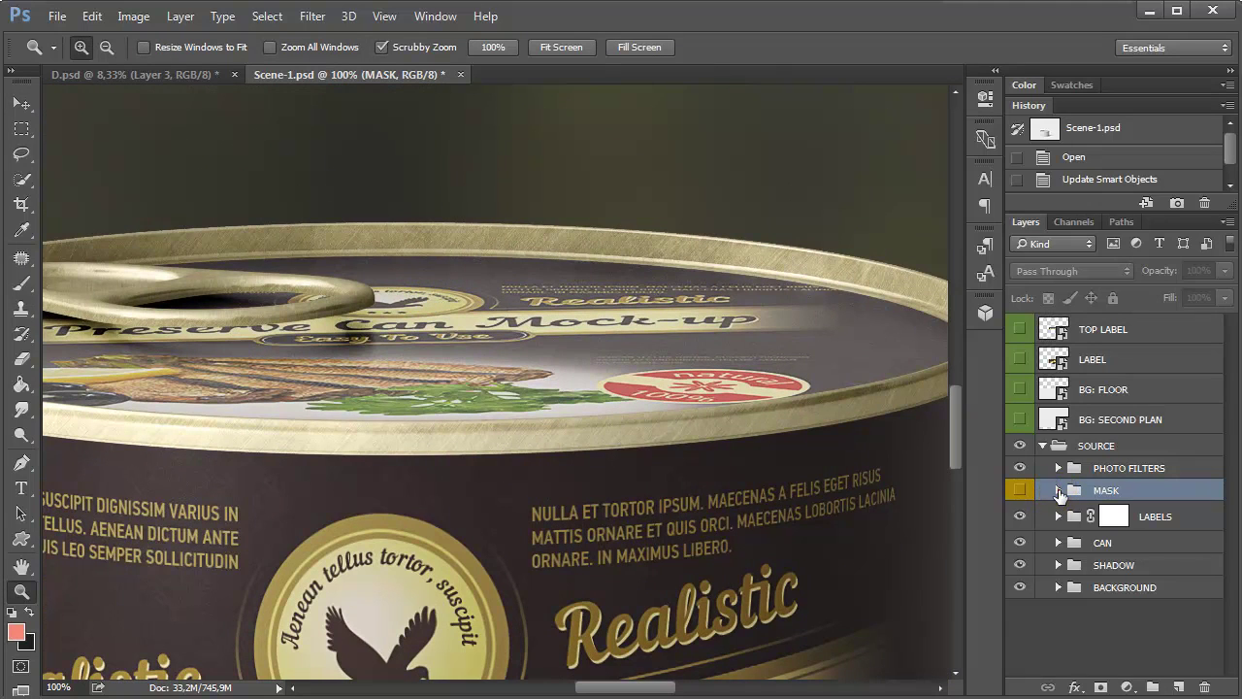
click(1057, 490)
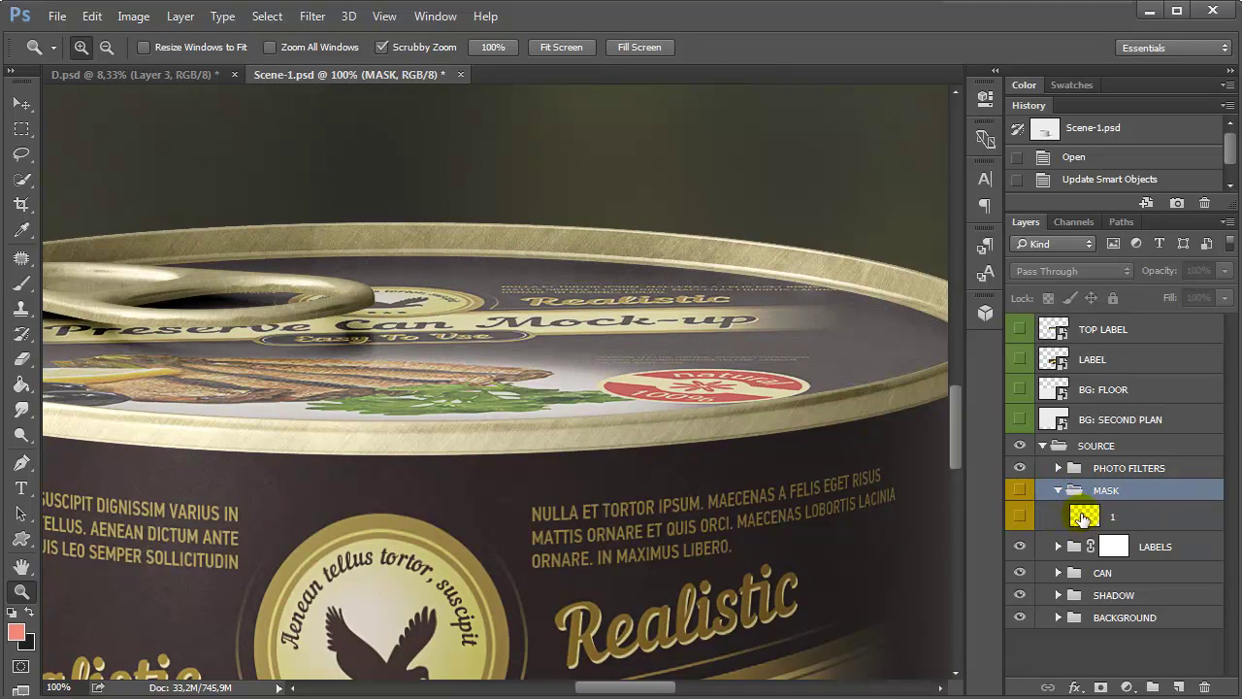
right_click(1085, 520)
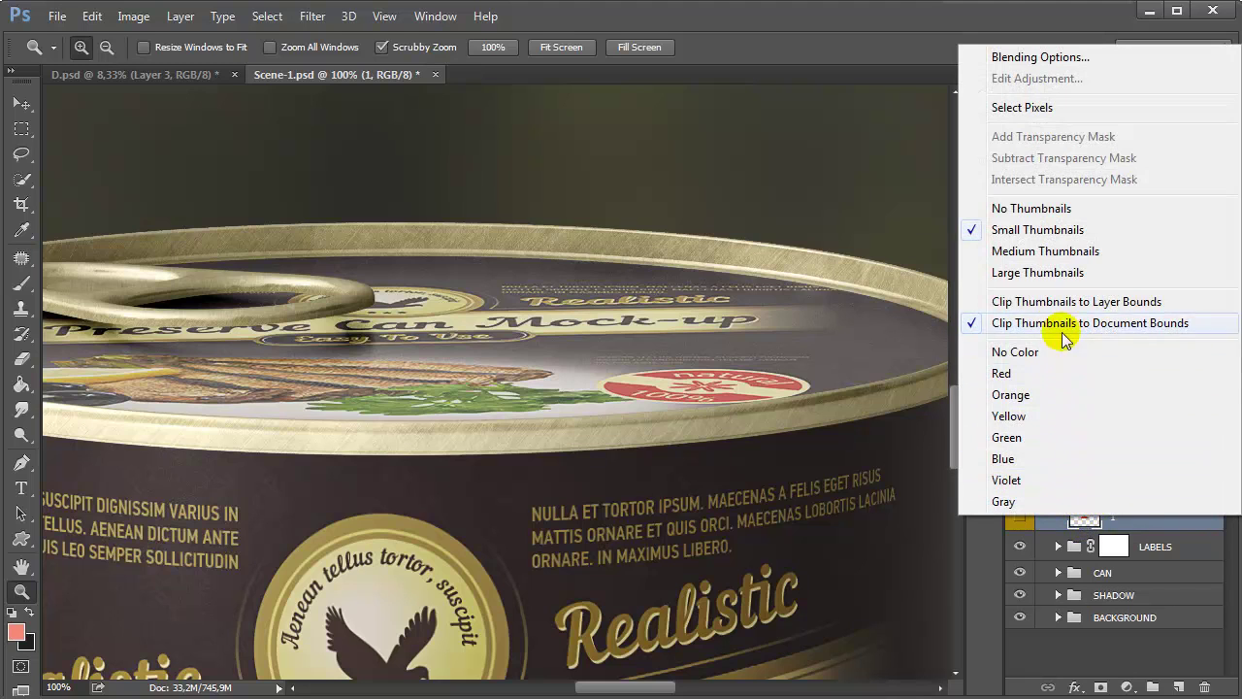
click(1036, 107)
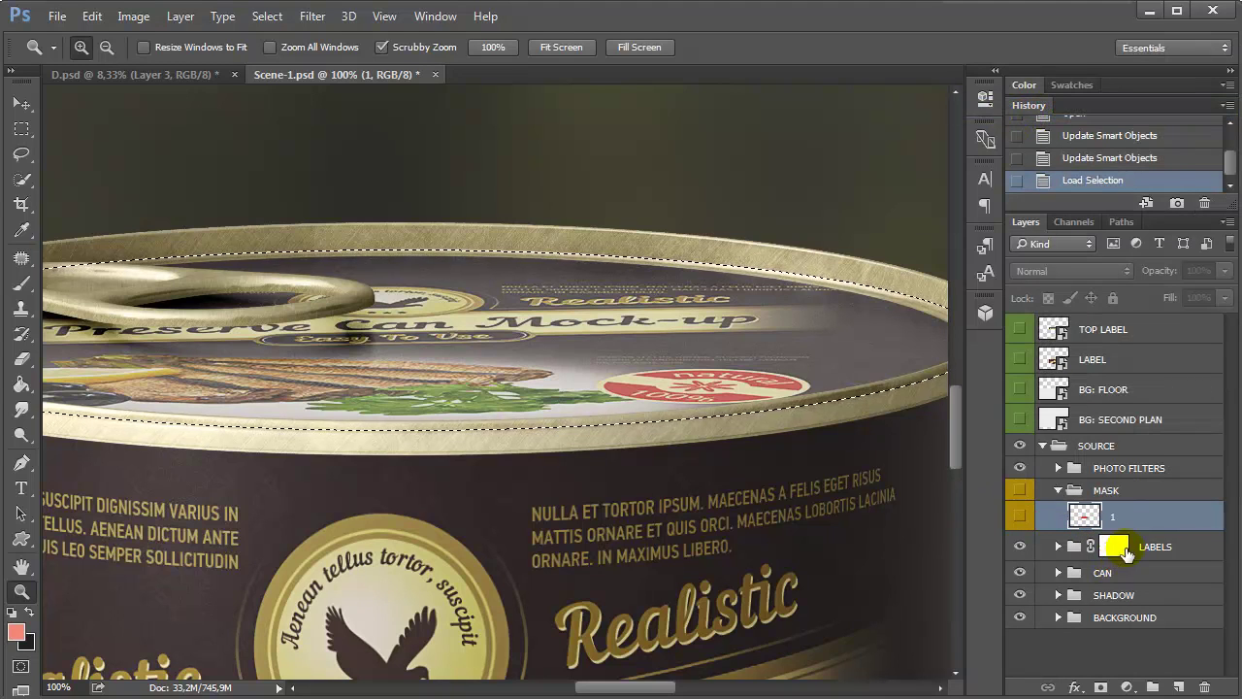
Fill the lid selection with black on the LABELS group's layer mask using the Paint Bucket, and deselect.
click(1118, 550)
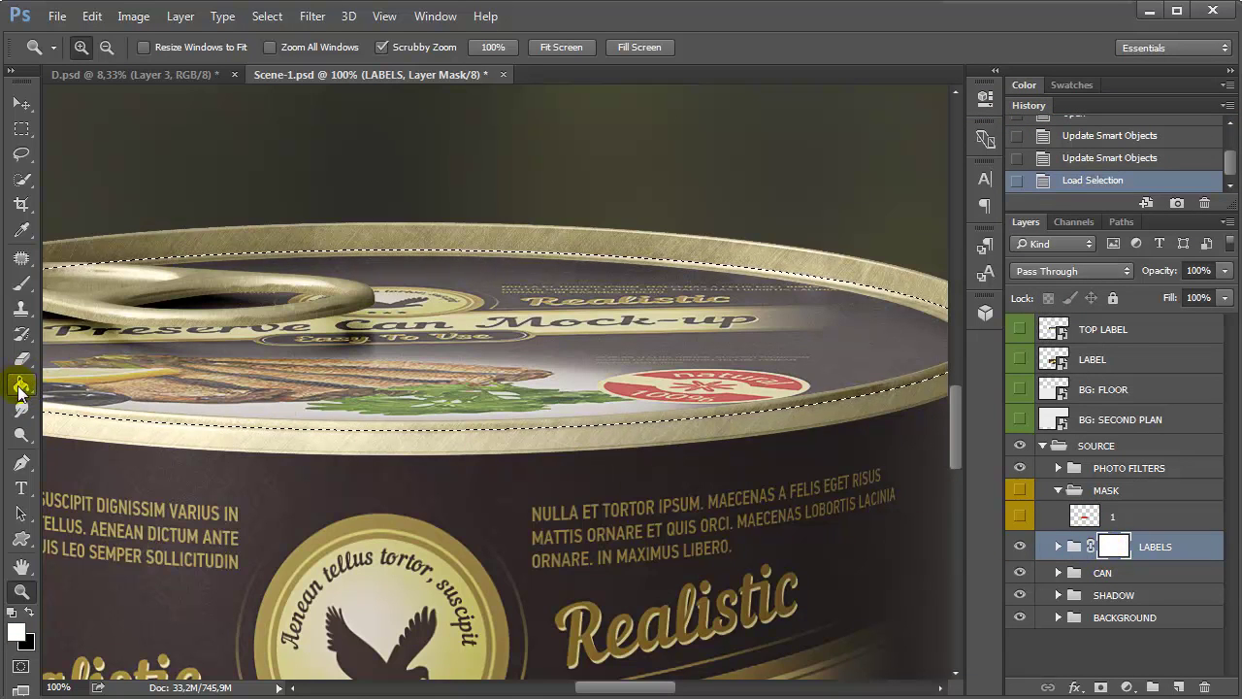
click(21, 385)
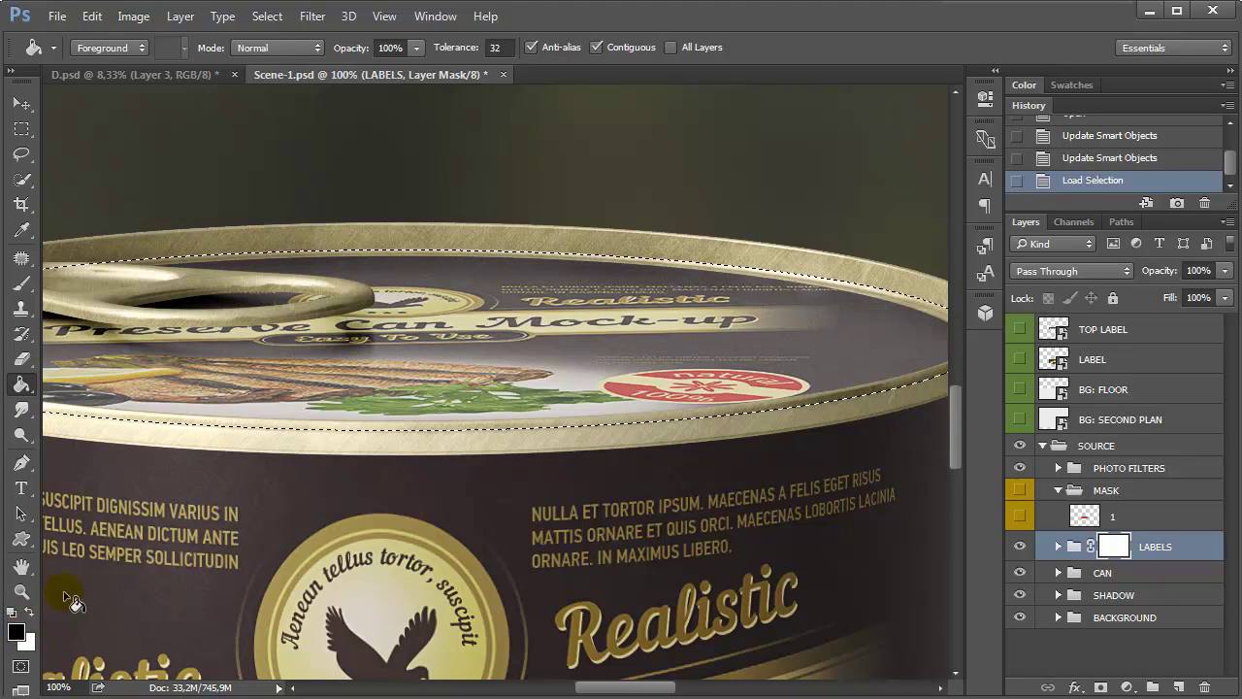
click(464, 359)
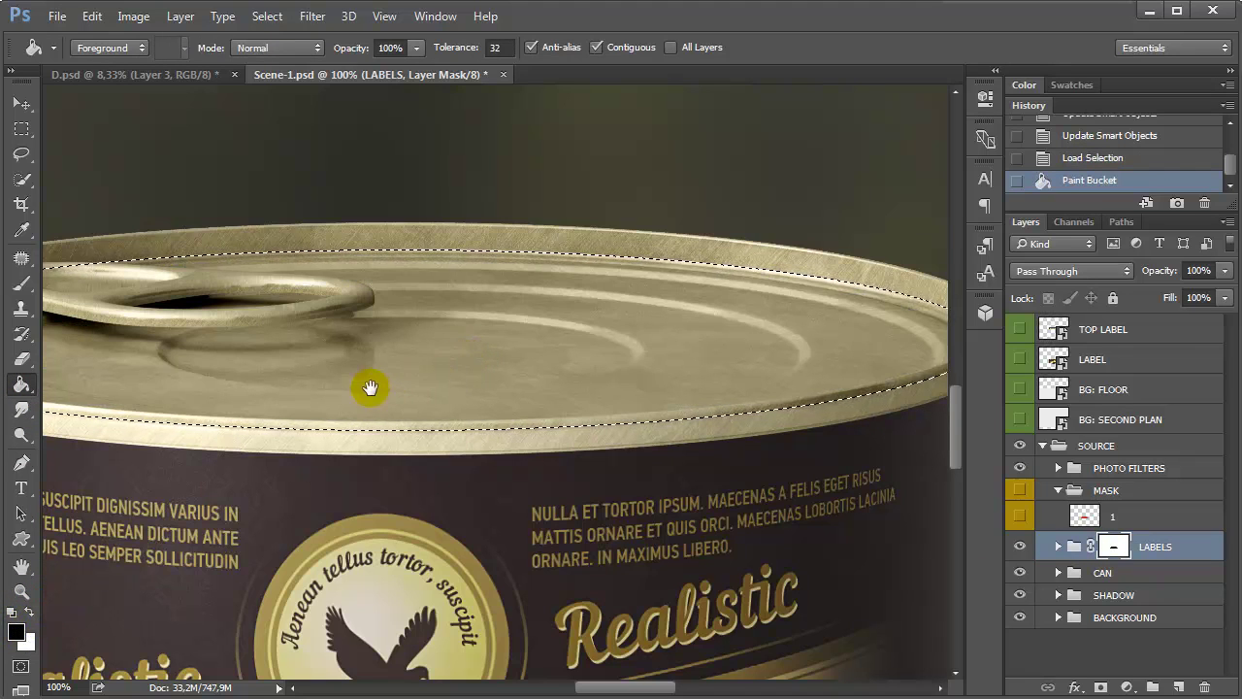
drag(372, 387, 560, 373)
key(ctrl+minus)
scroll(554, 390, down, 3)
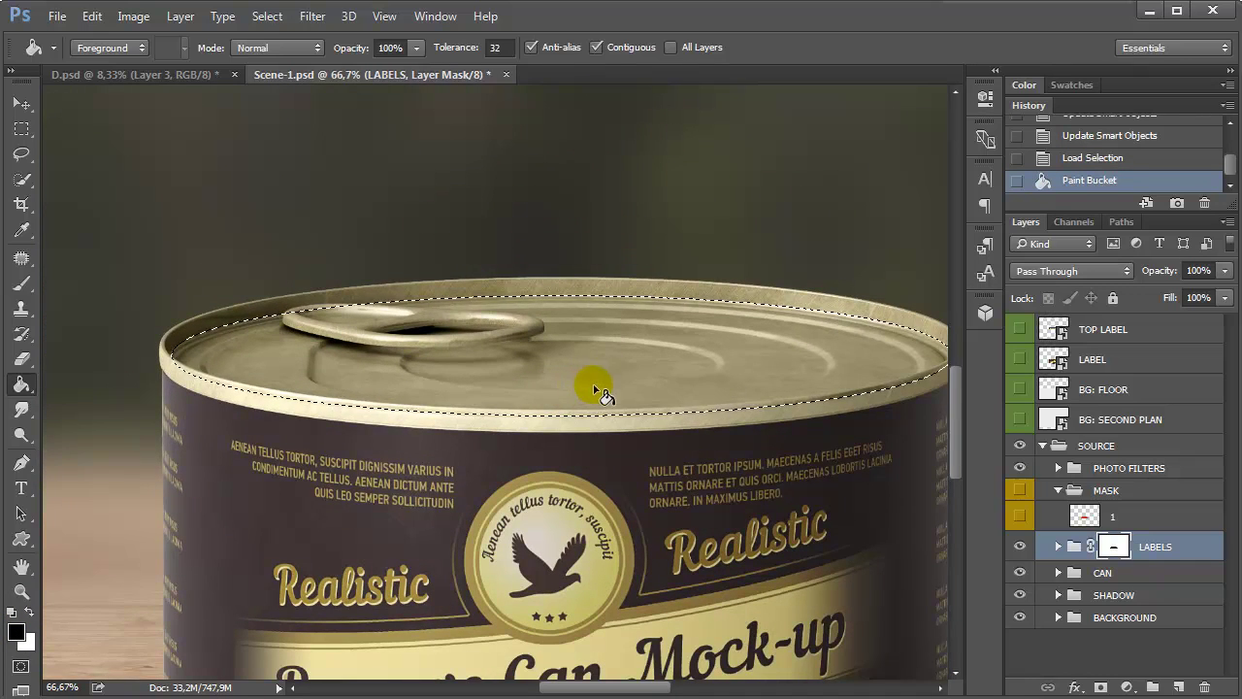
key(ctrl+d)
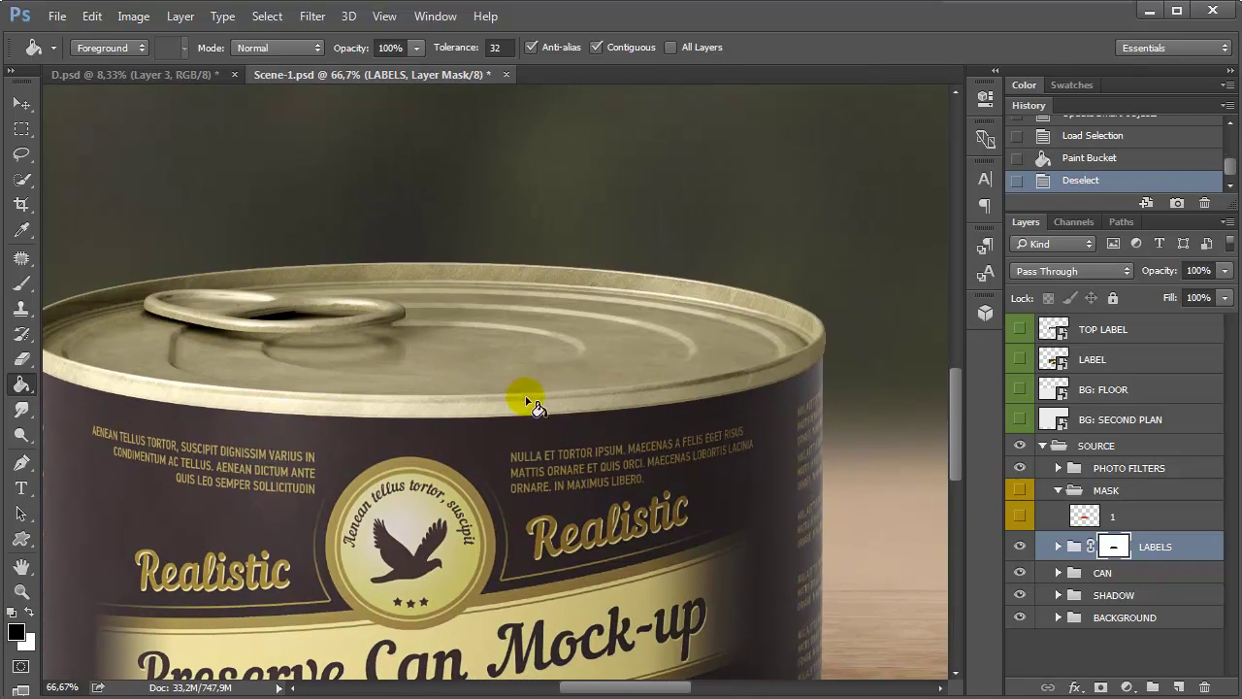
Fill the blacked-out lid area of the LABELS layer mask with white to restore the top label.
scroll(512, 415, down, 1)
drag(495, 445, 519, 359)
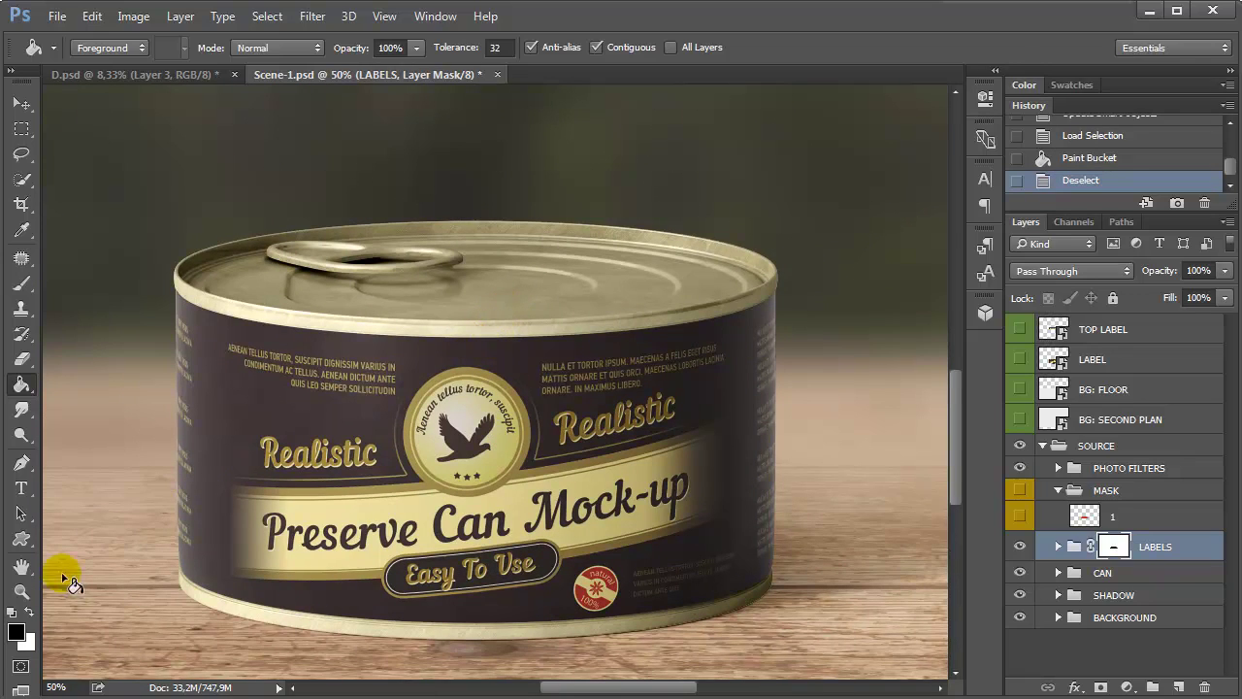
key(d)
click(504, 284)
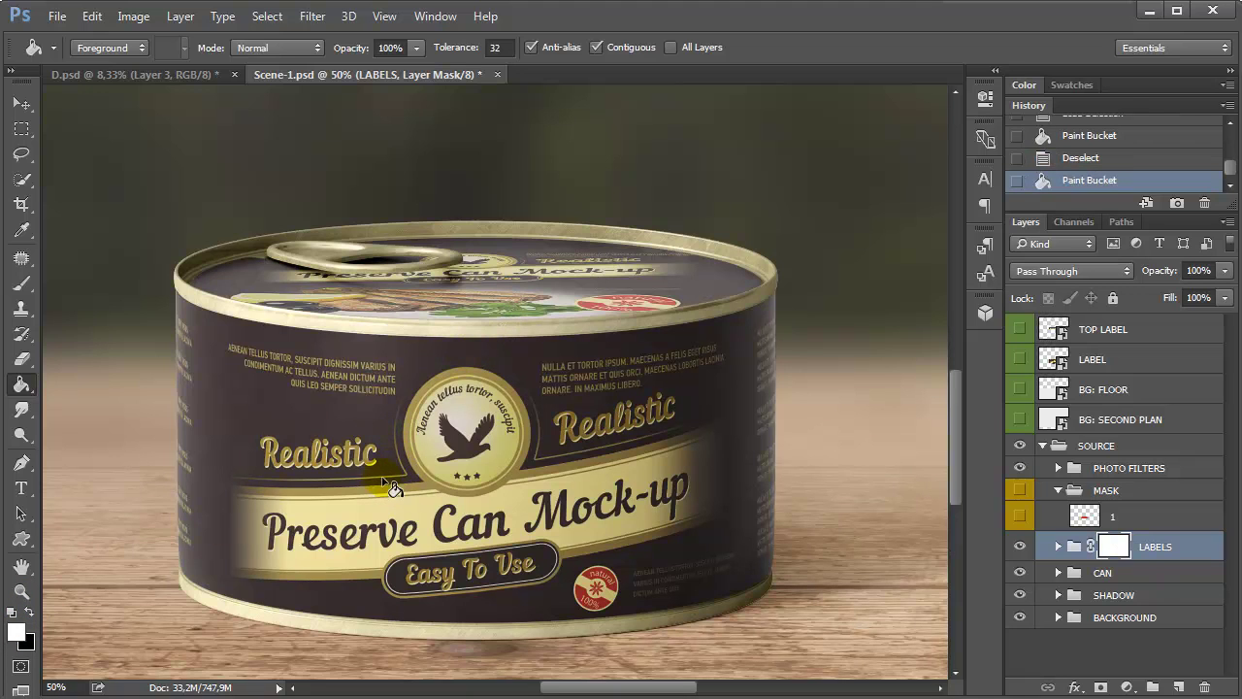
click(21, 103)
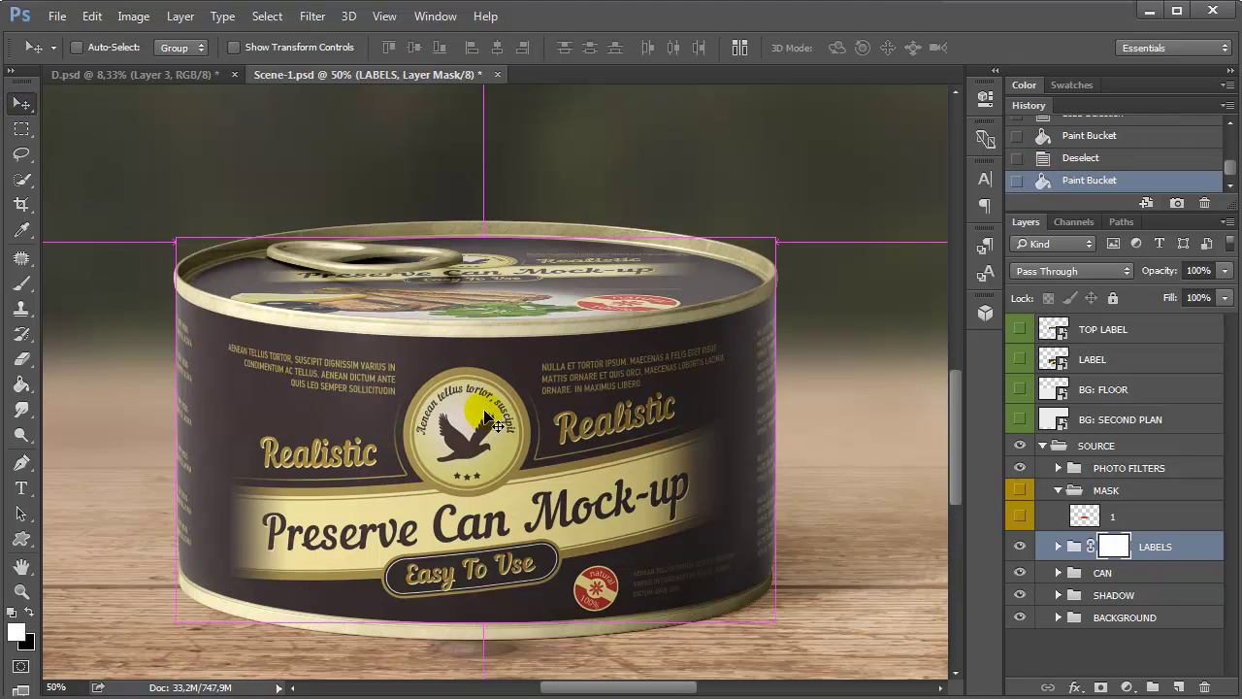
Hide the premade background group inside BACKGROUND, and check the can with the whole BACKGROUND group briefly switched off.
key(ctrl+minus)
key(ctrl+minus)
drag(595, 428, 562, 479)
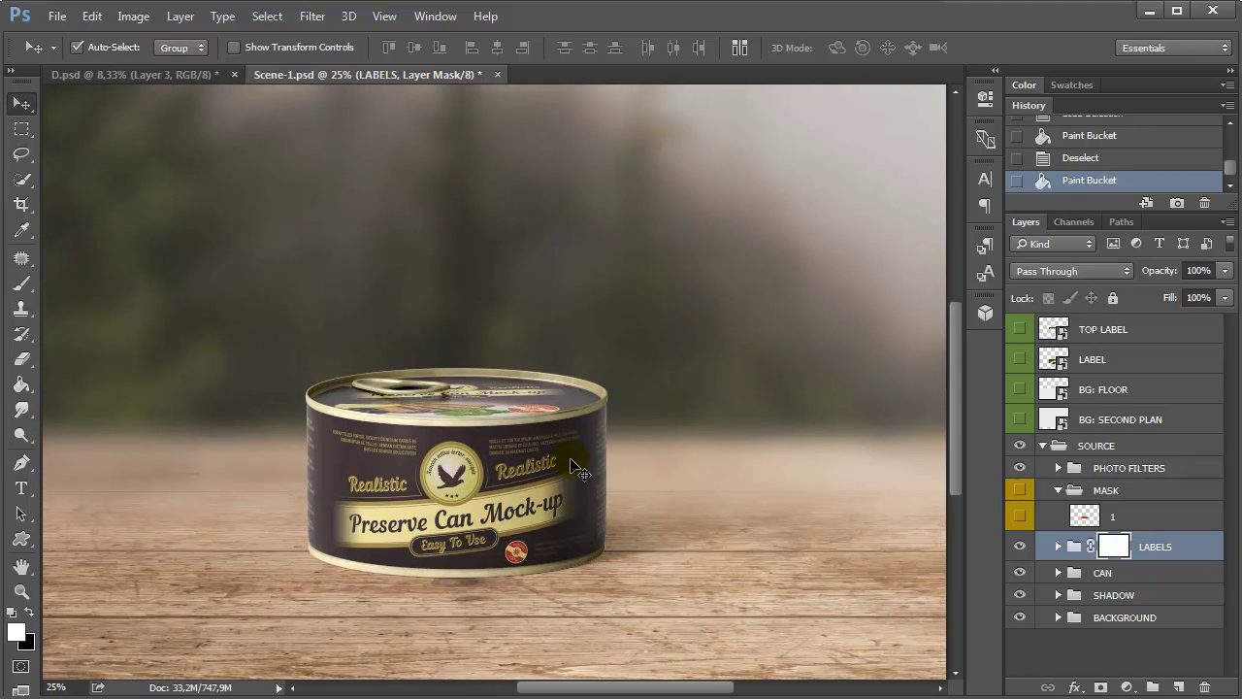
click(1058, 617)
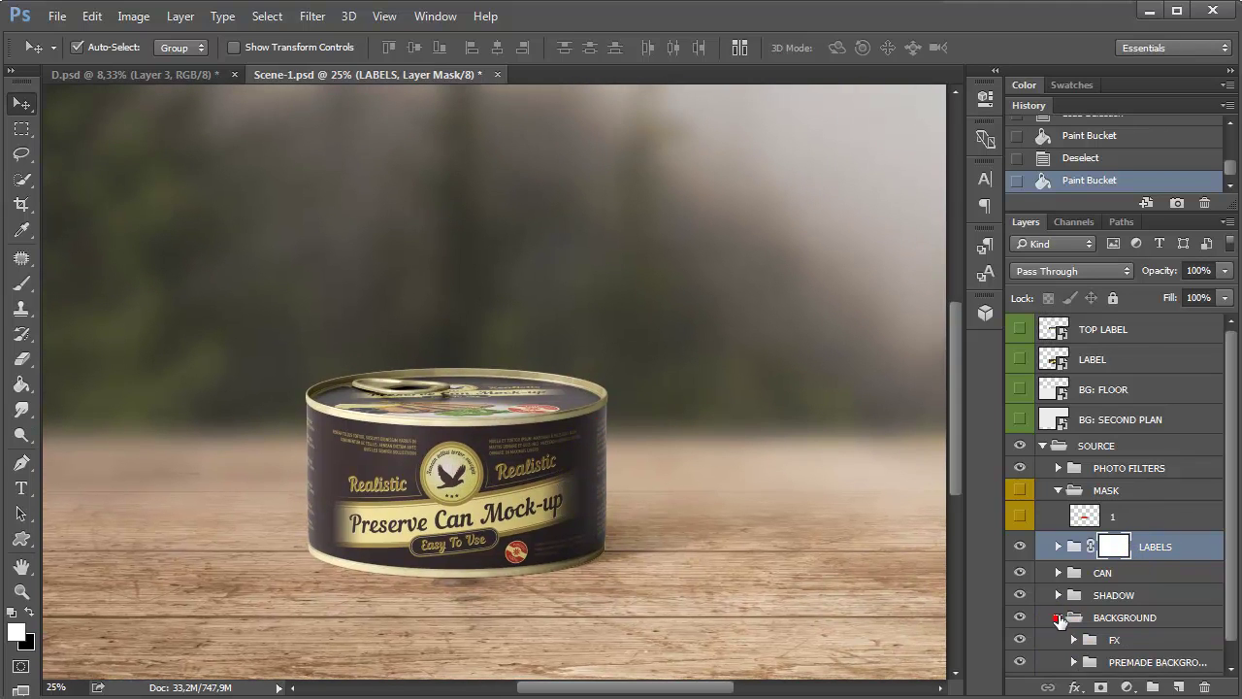
click(1057, 490)
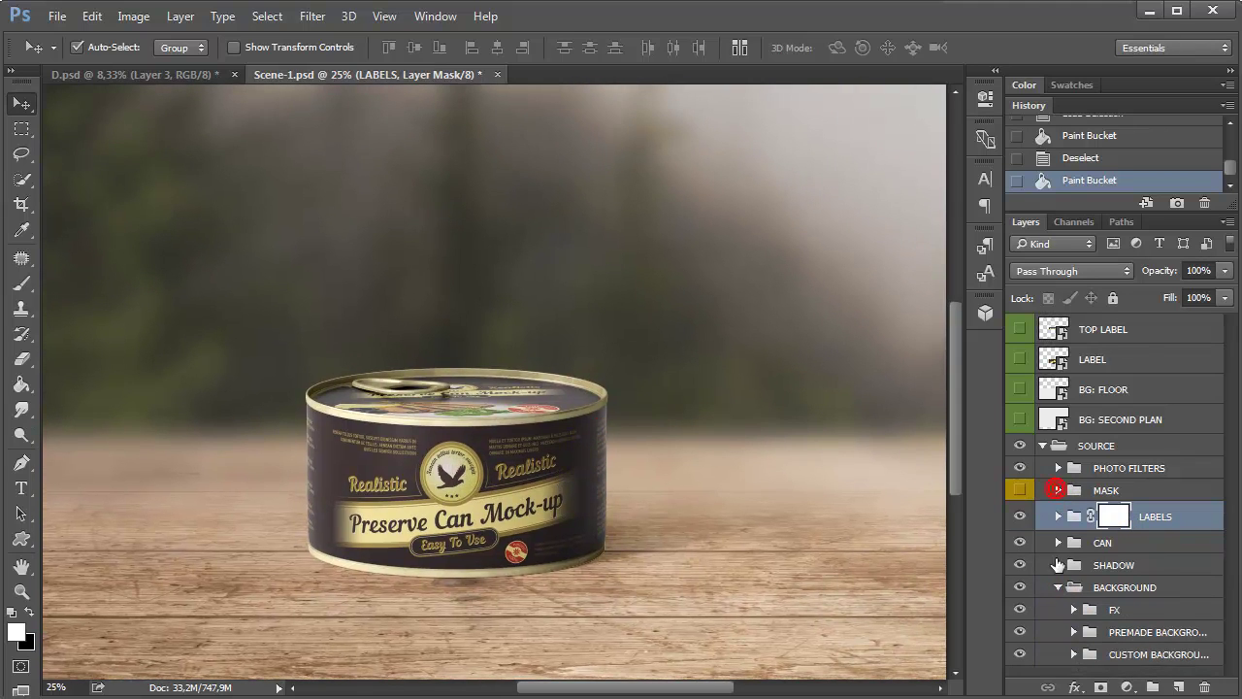
click(1019, 632)
click(1059, 588)
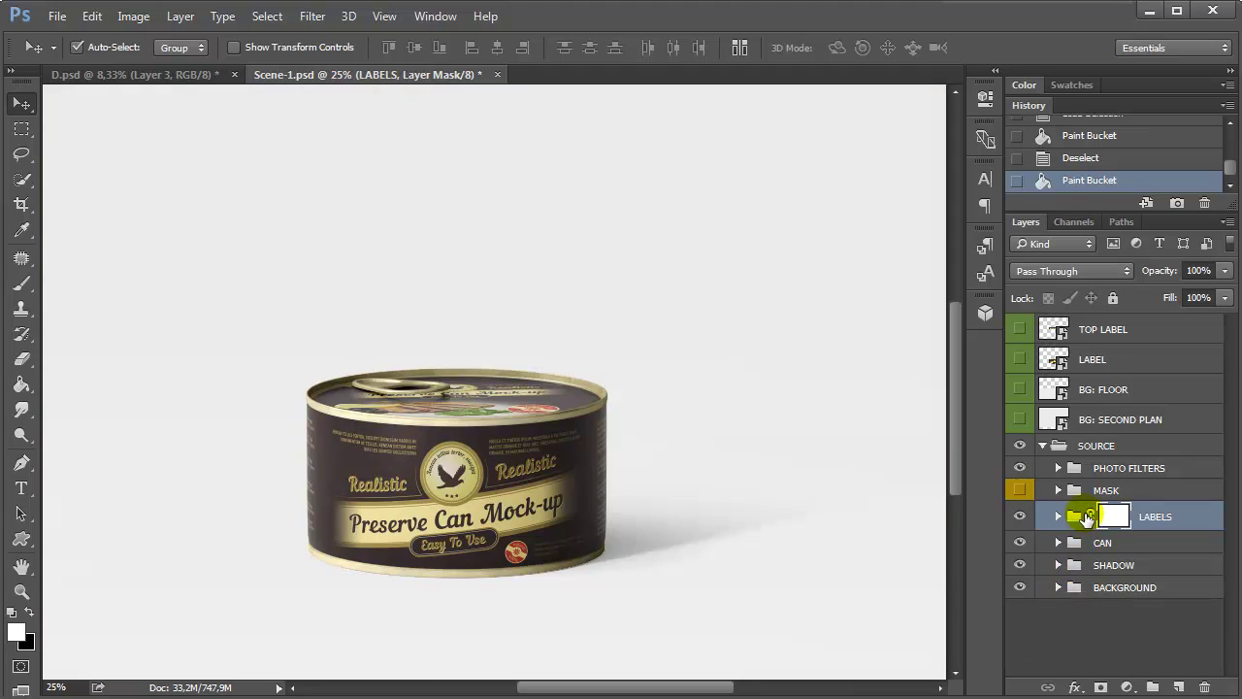
click(1020, 588)
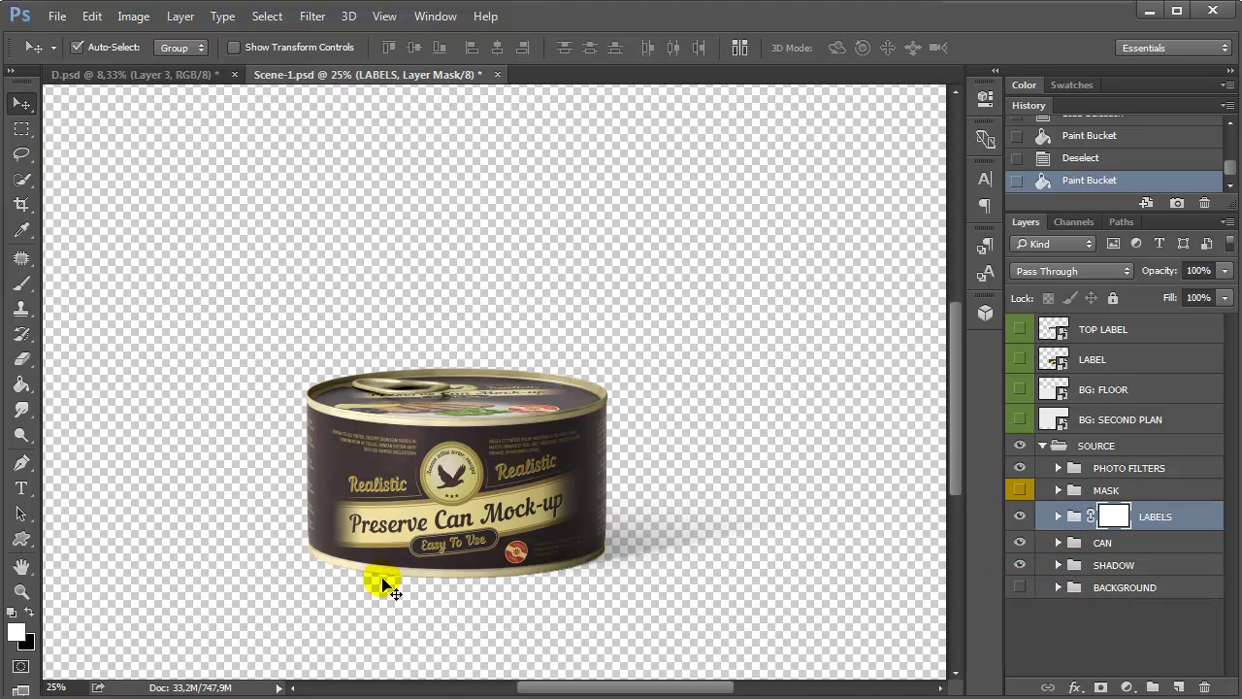
click(1020, 587)
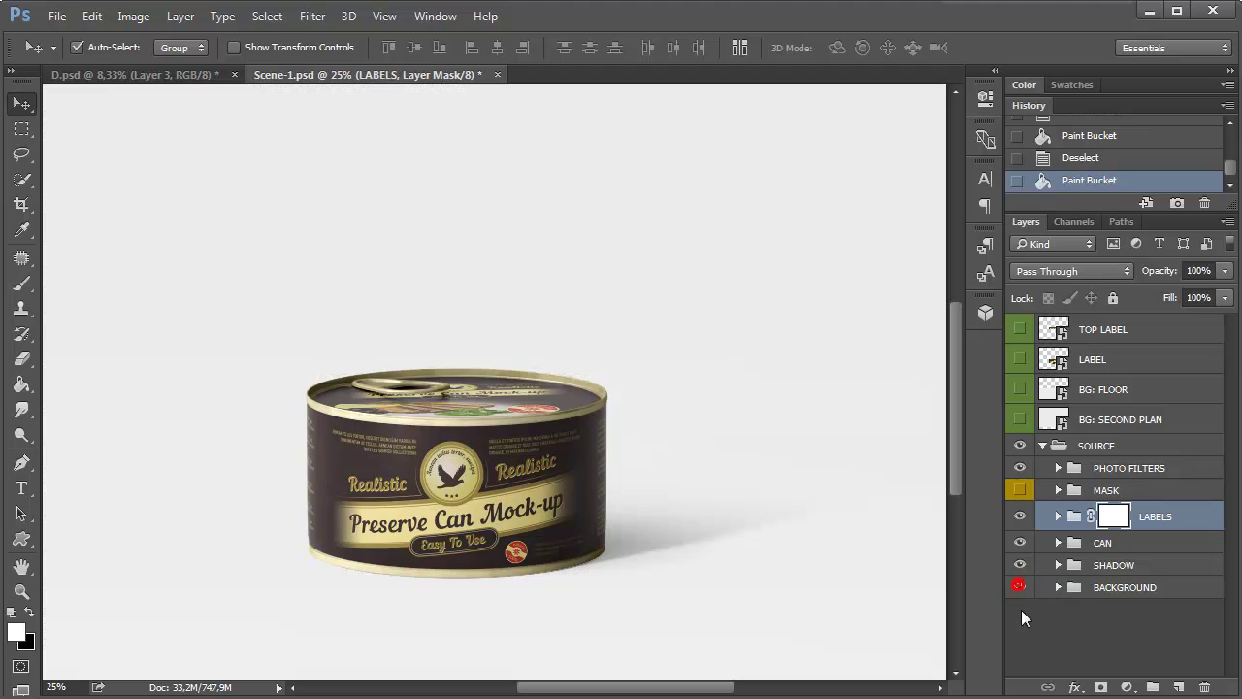
Open the BG: FLOOR smart object's contents and copy the light square stone texture on Layer 9 of D.psd.
click(1064, 388)
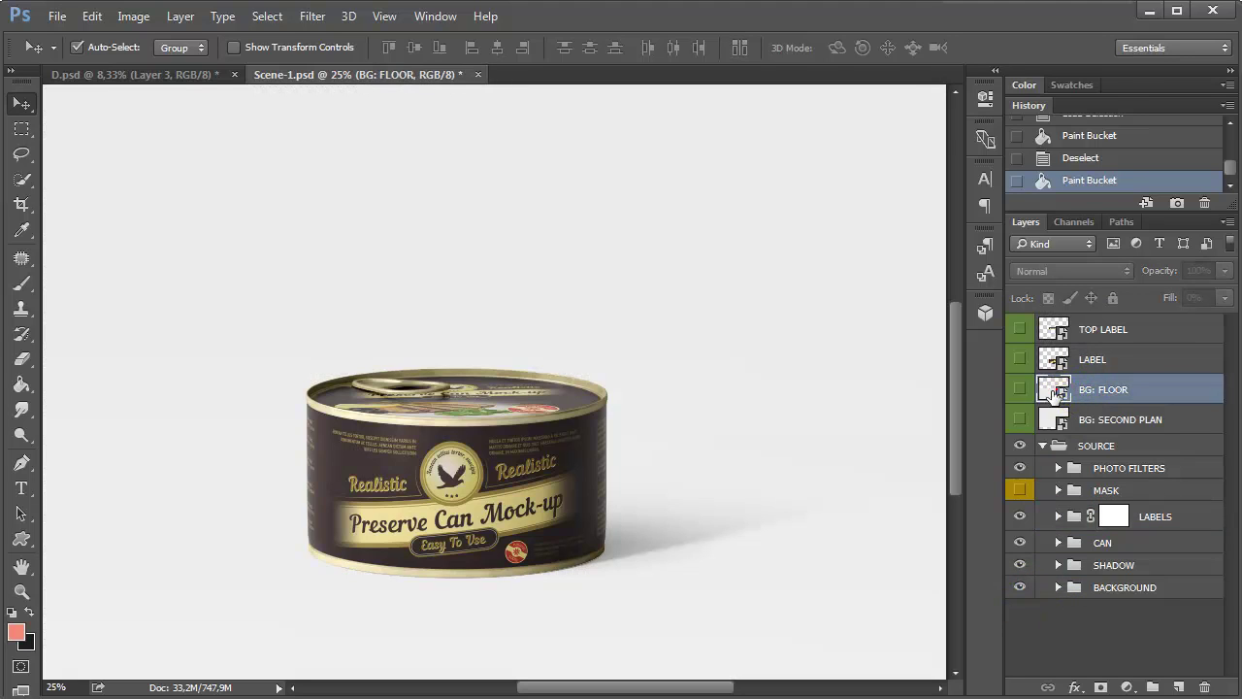
double_click(1054, 389)
click(131, 77)
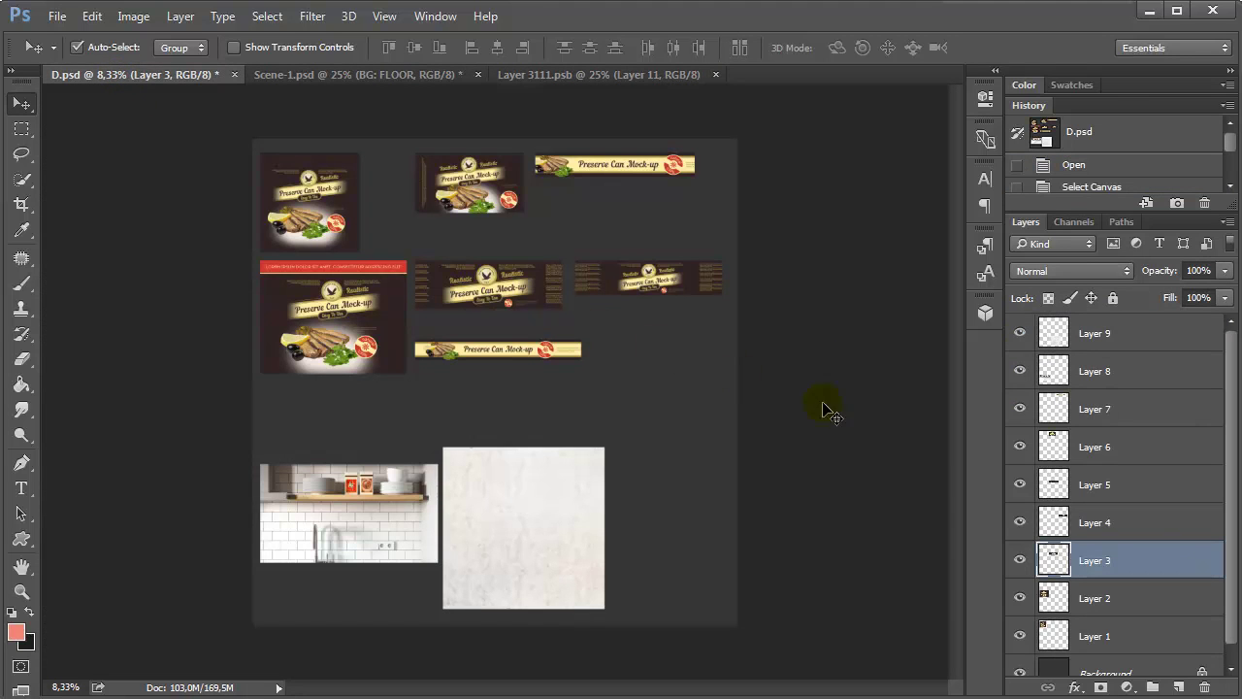
click(471, 521)
click(507, 535)
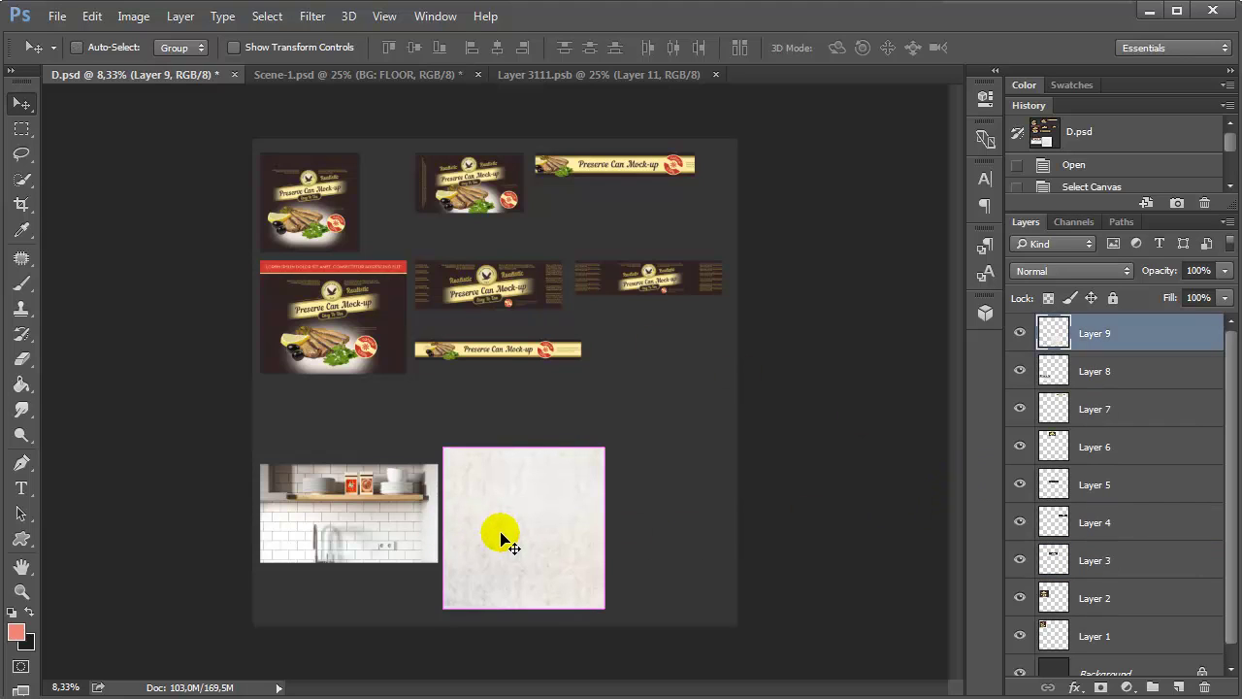
key(ctrl+a)
Paste the stone texture into Layer 3111.psb, close it with changes saved, and return to Scene-1.psd.
click(644, 74)
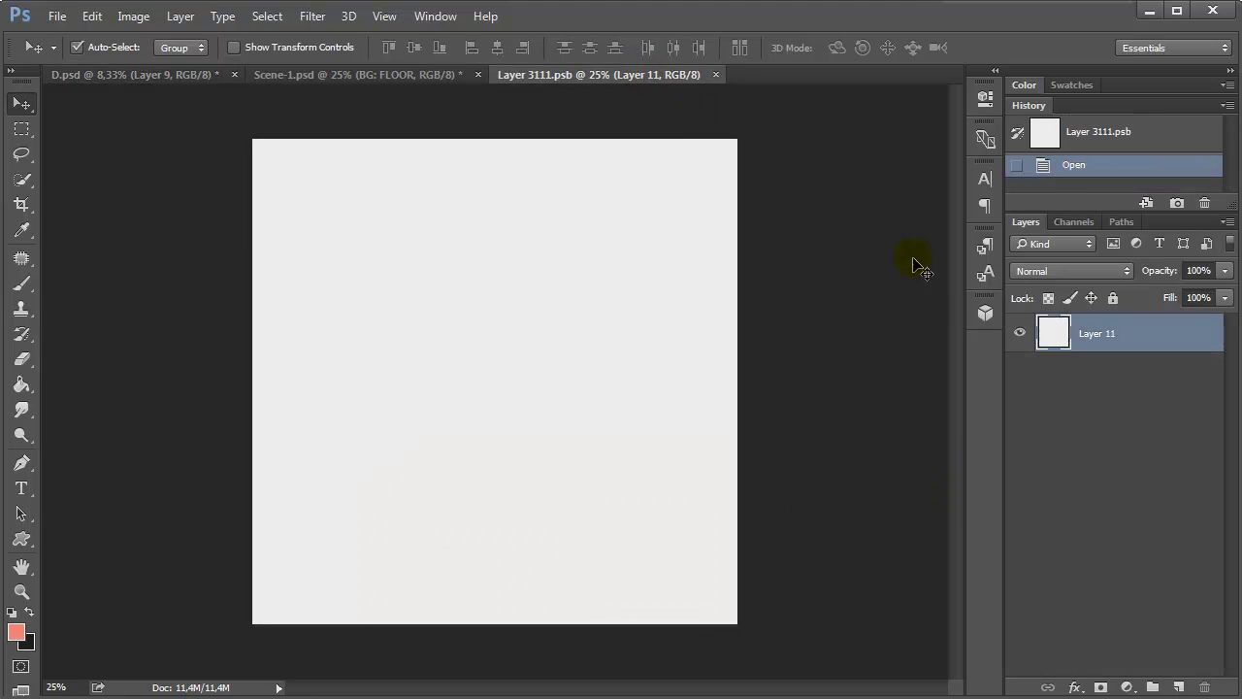
key(ctrl+v)
click(725, 76)
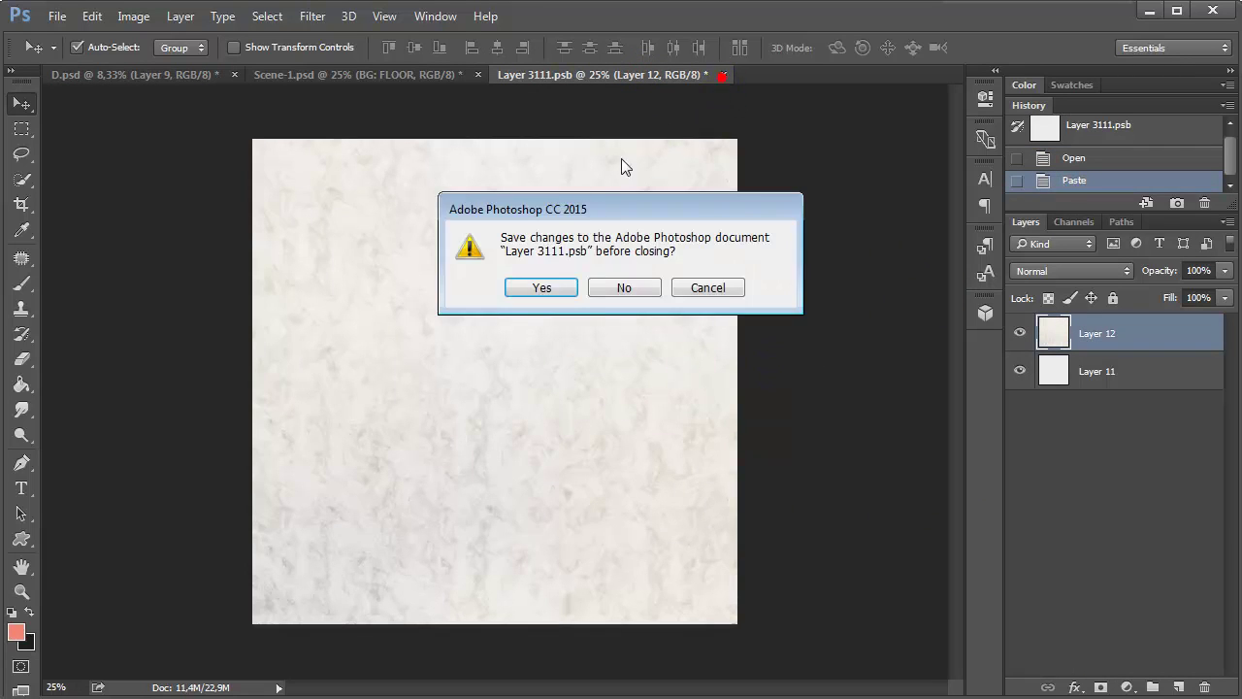
click(532, 289)
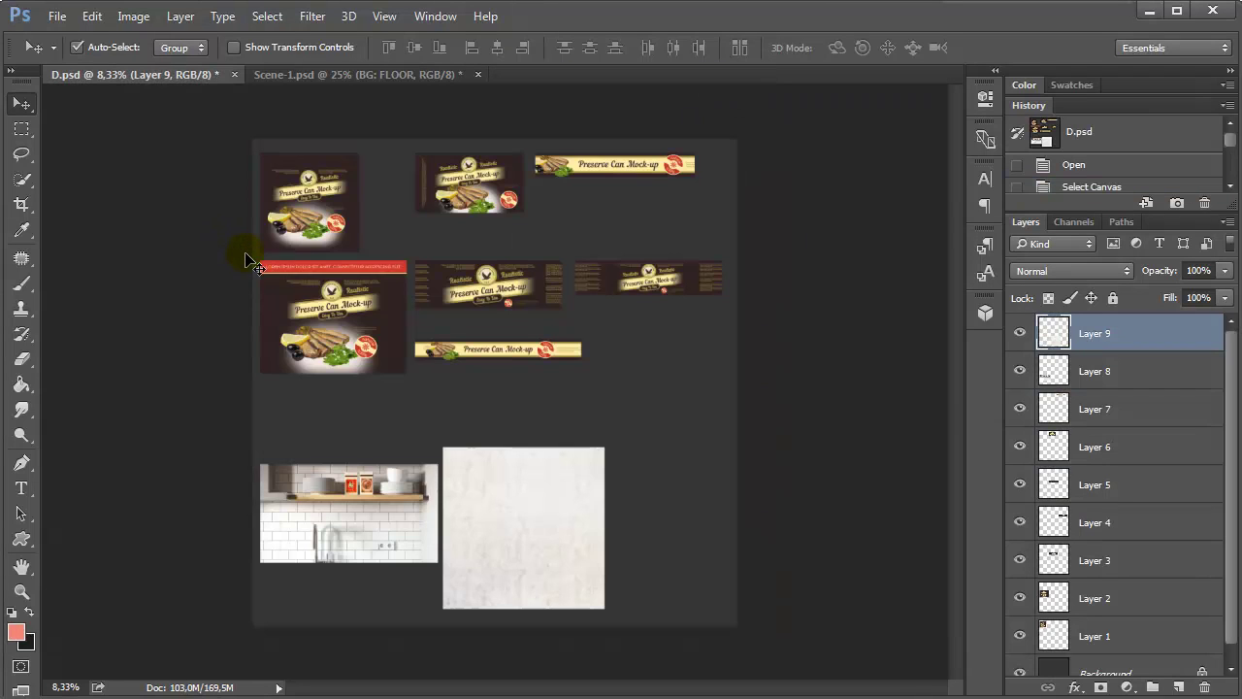
click(280, 74)
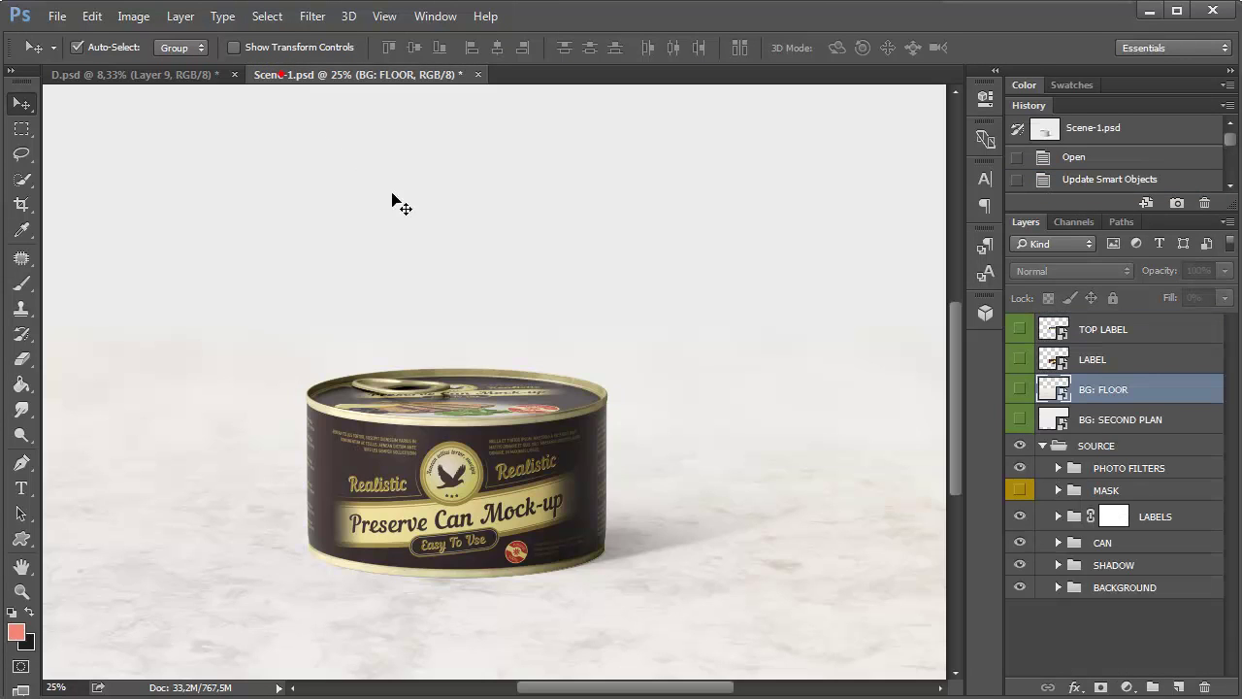
Open the BG: SECOND PLAN smart object's contents and copy the kitchen wall image on Layer 8 of D.psd.
double_click(1052, 420)
click(158, 76)
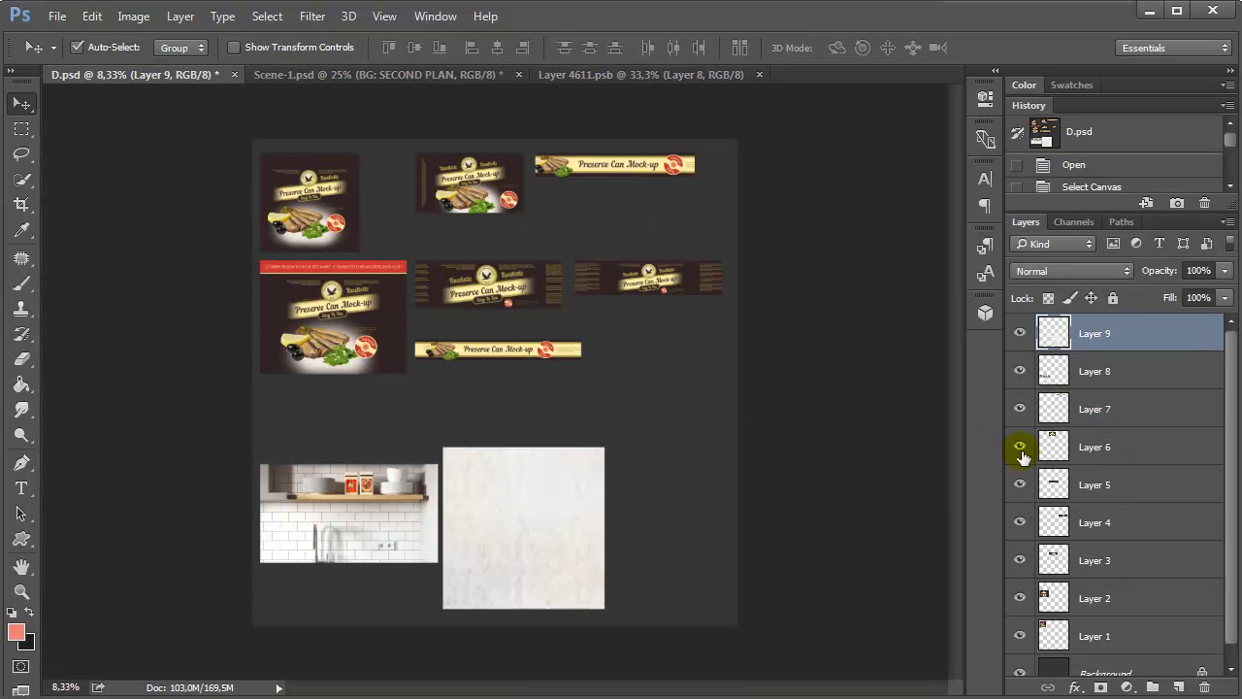
click(1024, 380)
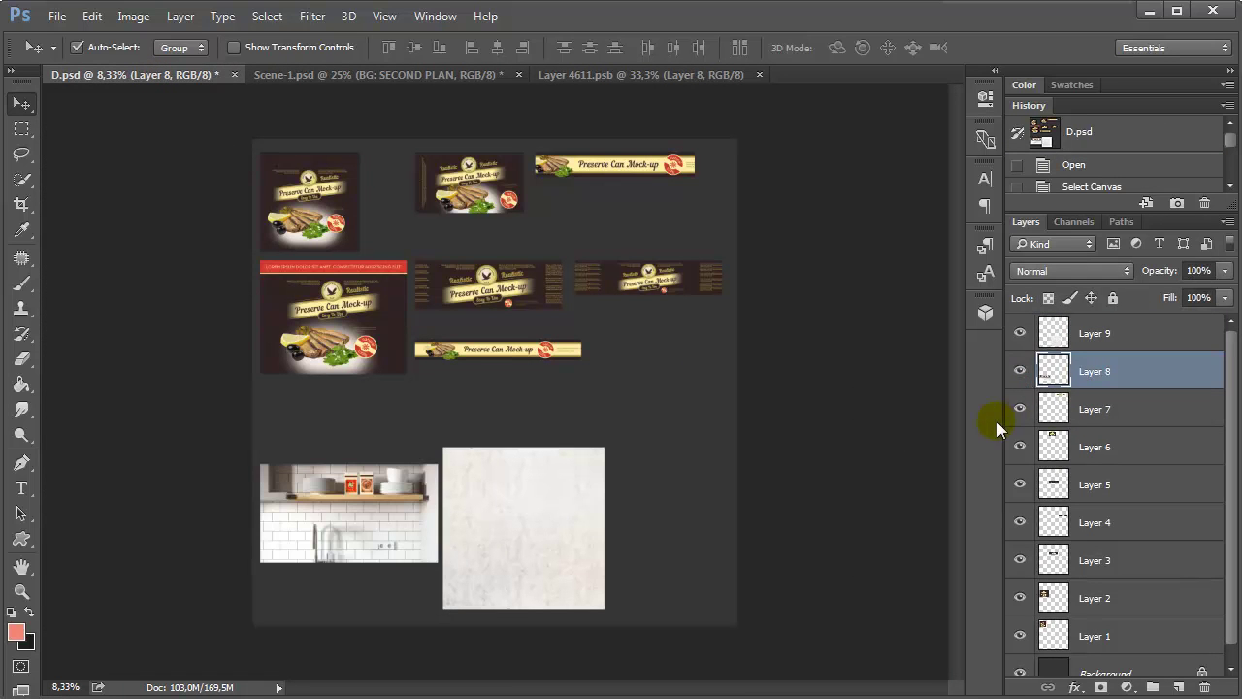
key(ctrl+a)
key(ctrl+d)
Paste the kitchen image into Layer 4611.psb, close it with changes saved, and view the whole Scene-1.psd composition.
click(606, 73)
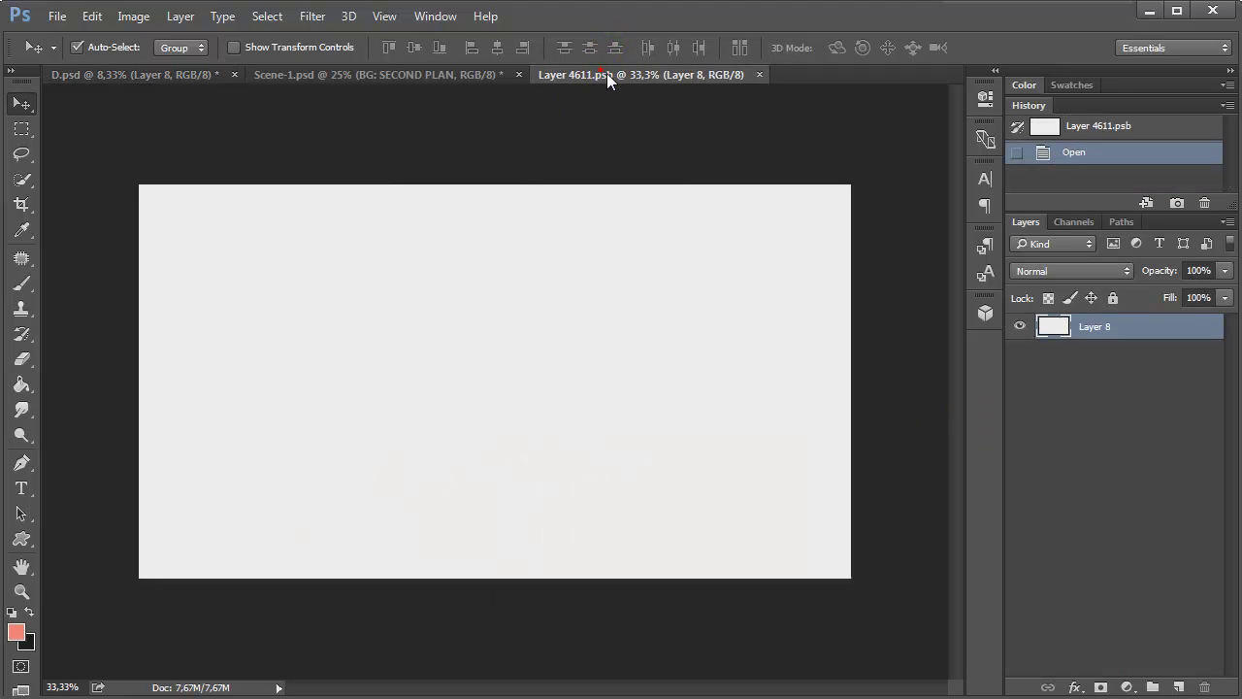
key(ctrl+v)
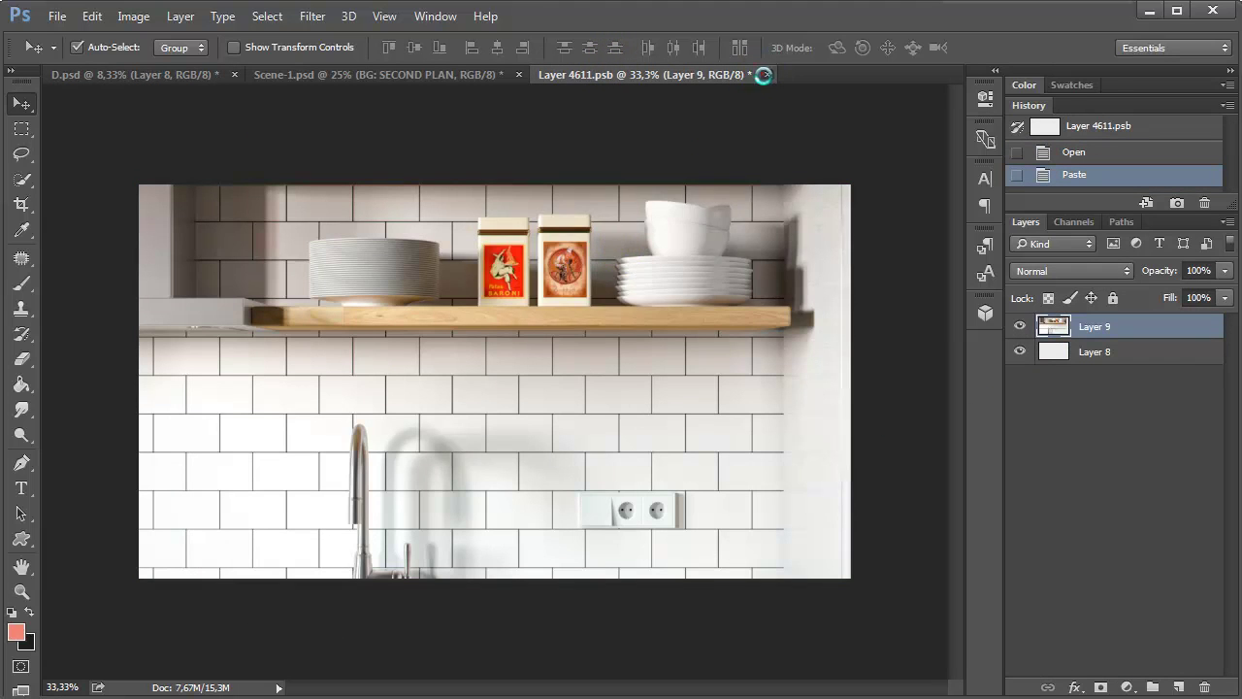
click(763, 75)
click(517, 287)
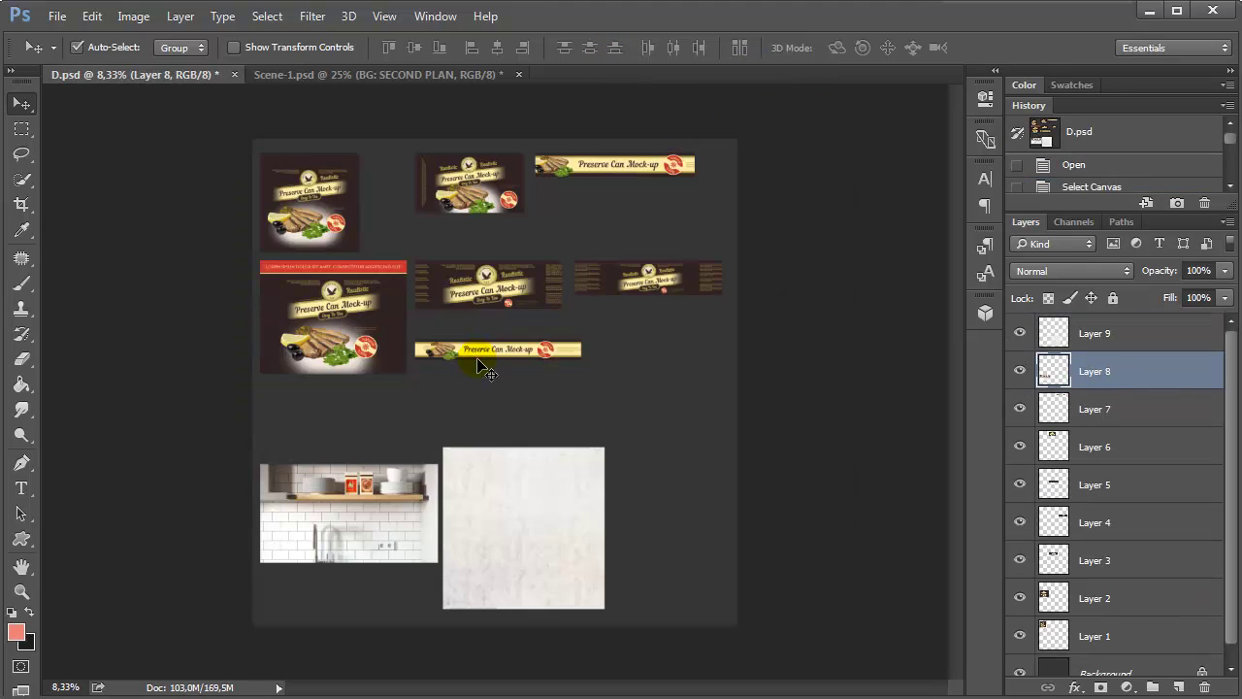
click(410, 74)
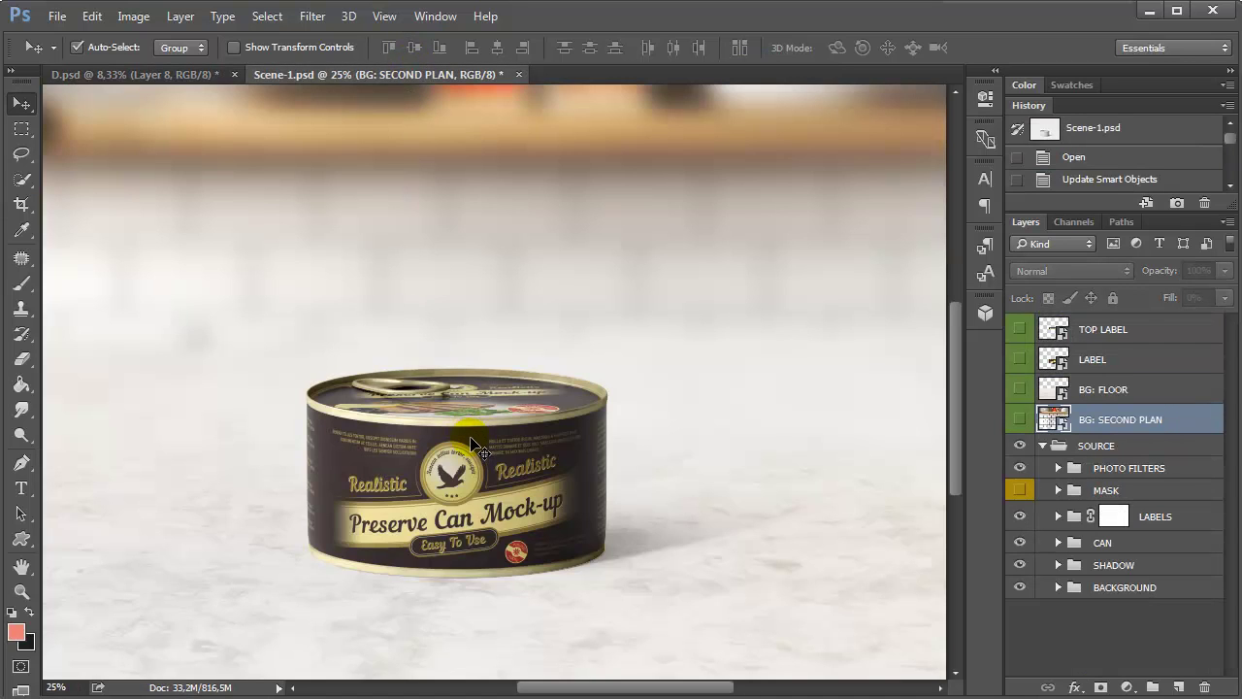
key(ctrl+minus)
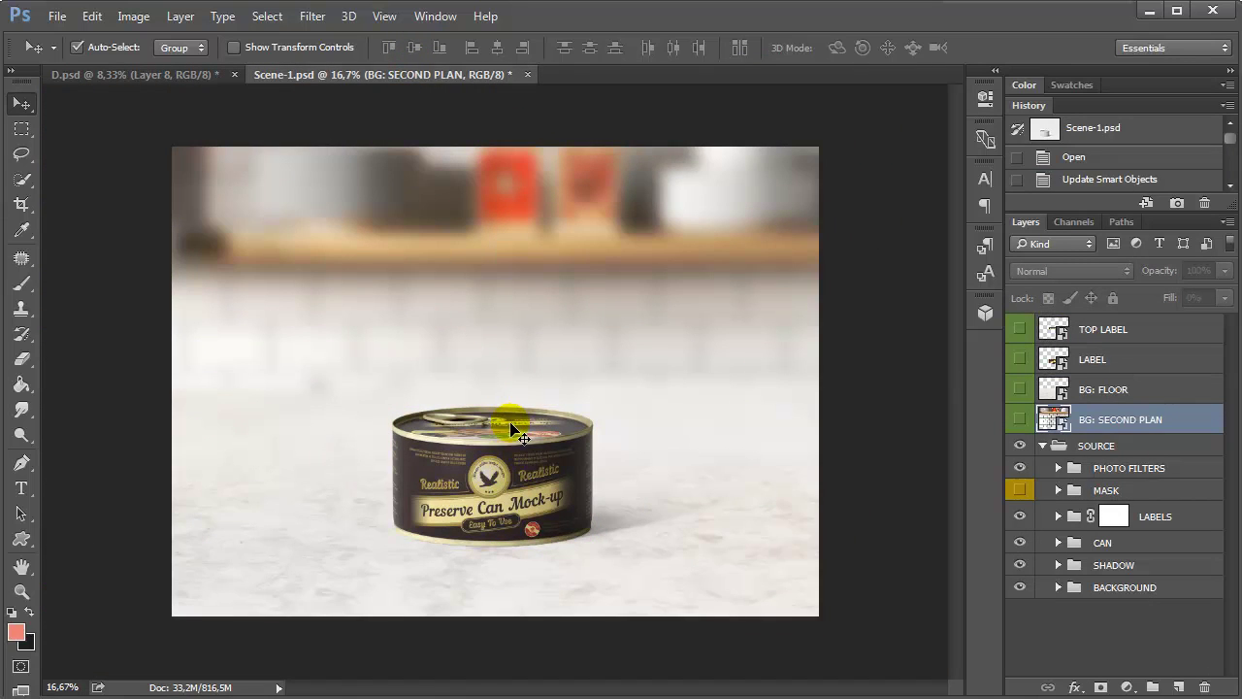
Close Scene-1.psd without saving its changes and open the Scene-11 mock-up file.
click(527, 75)
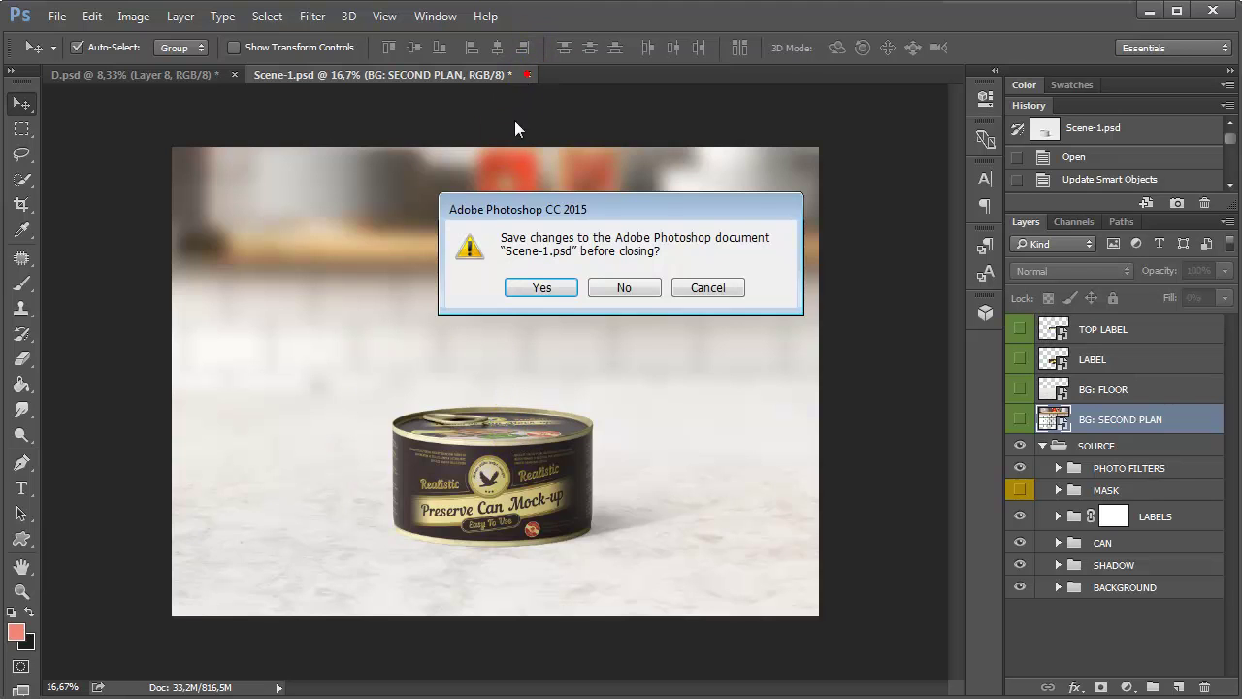
click(618, 287)
click(54, 16)
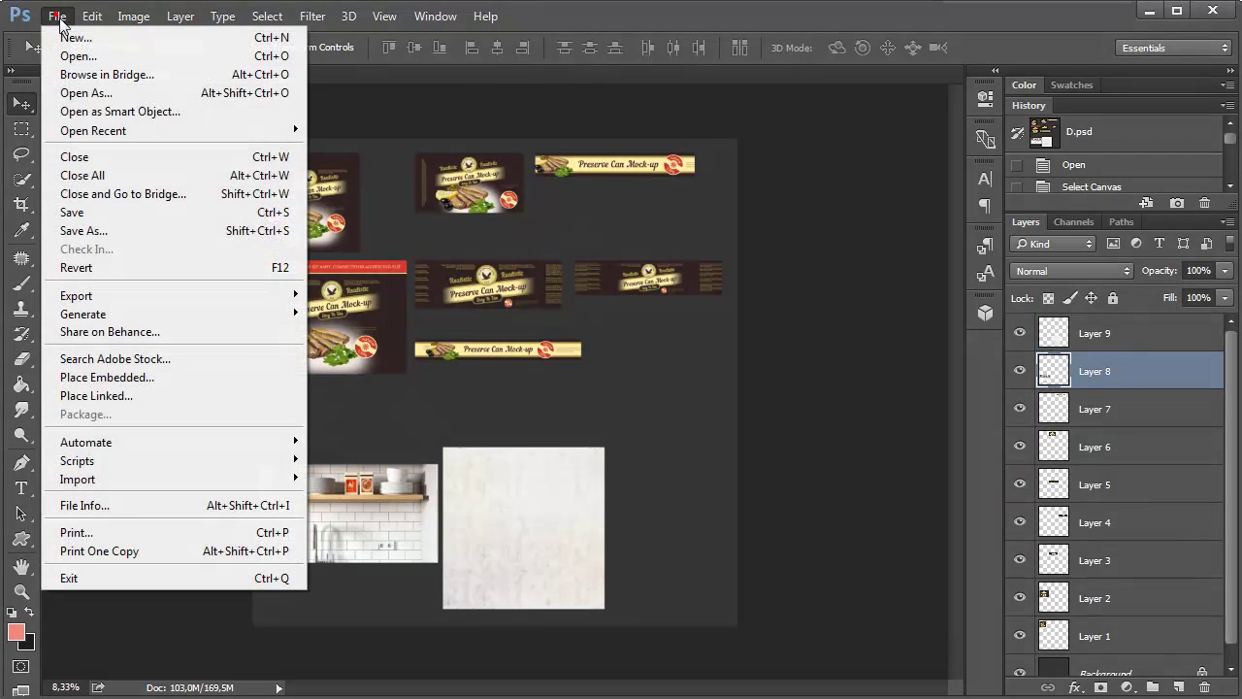
click(75, 56)
click(399, 190)
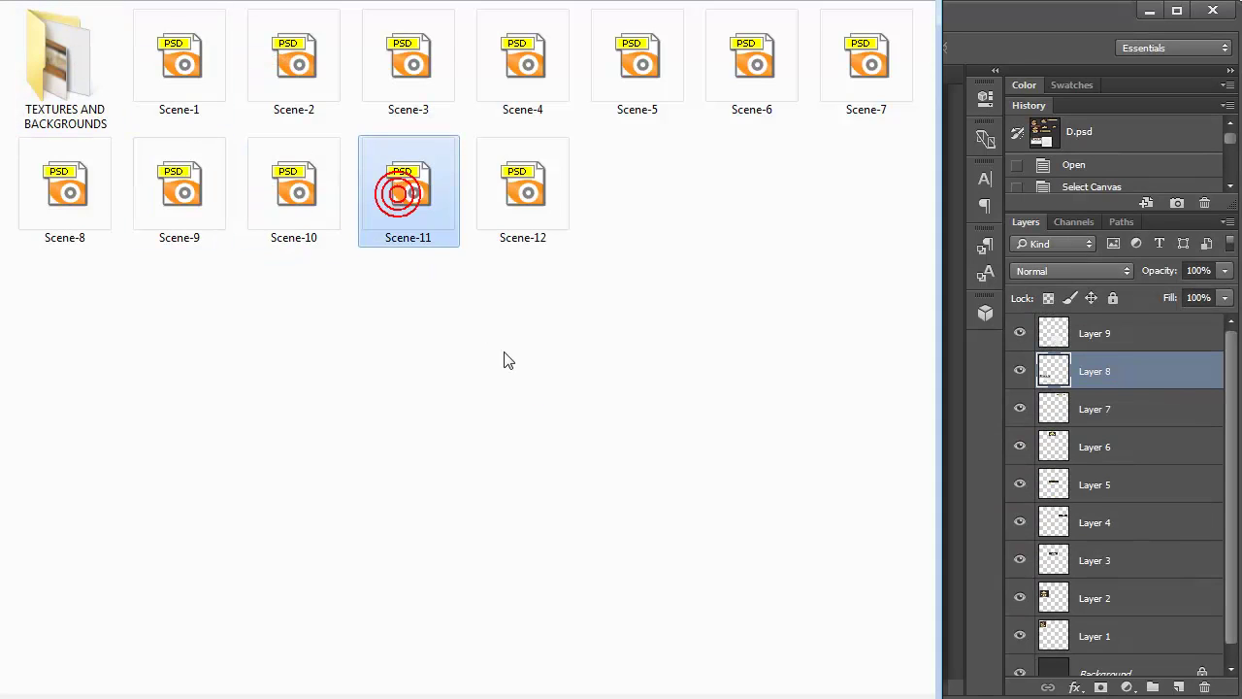
key(Return)
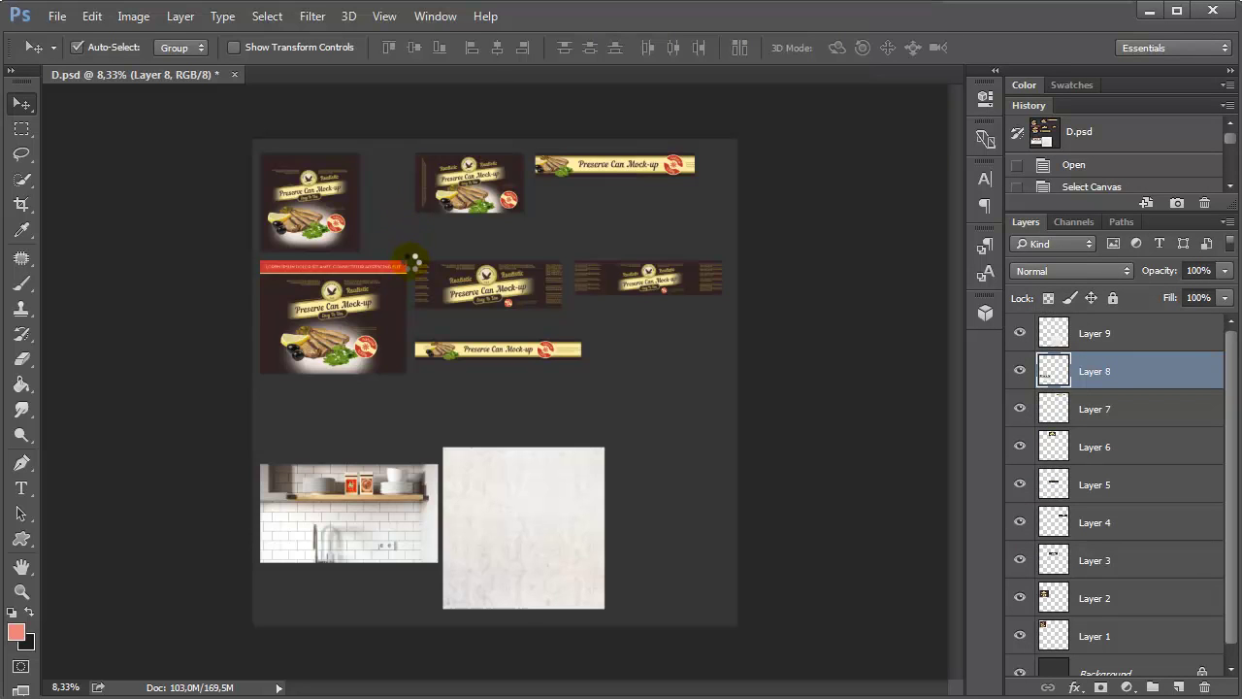
Hide Layer 6 in the BACKGROUND smart object's contents to expose Layer 5, and close Layer 311.psb with changes saved.
key(z)
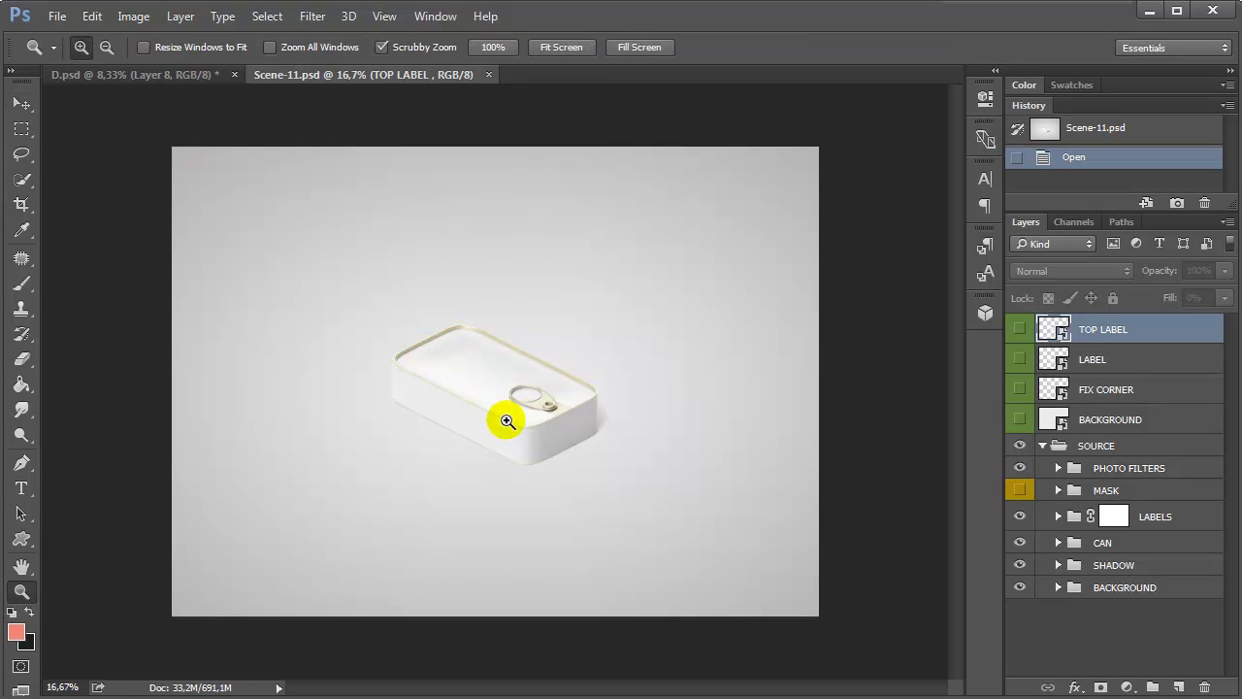
click(507, 417)
drag(467, 423, 504, 398)
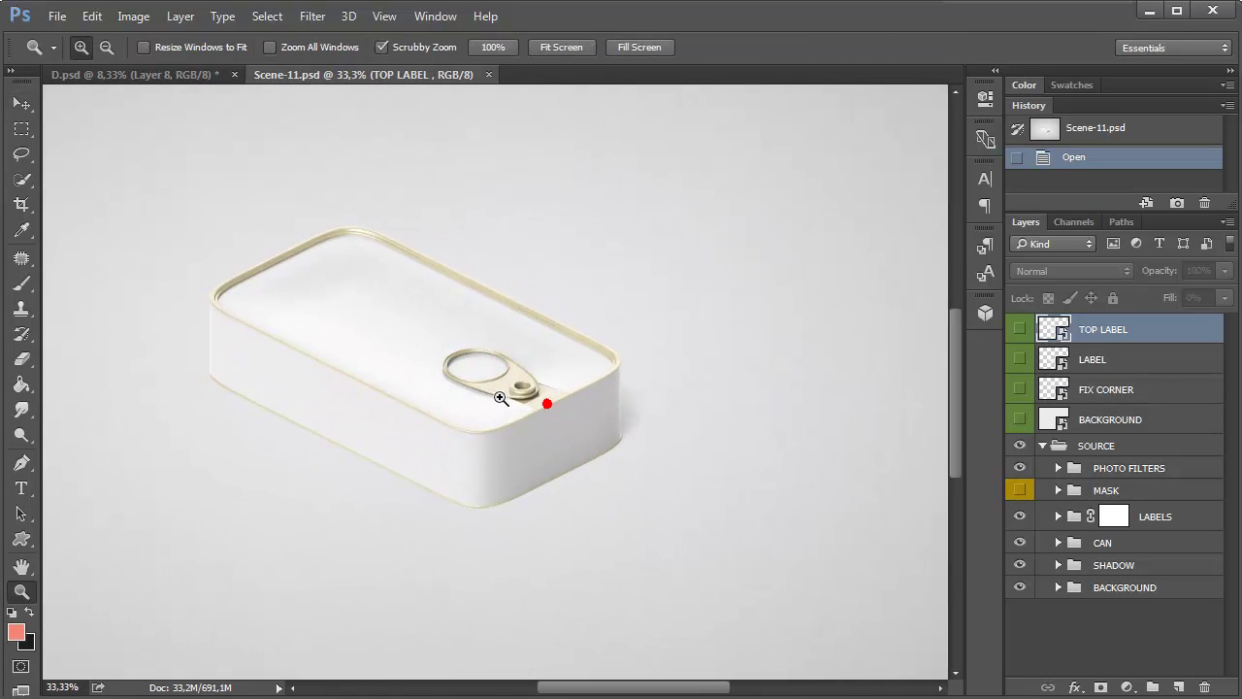
click(21, 102)
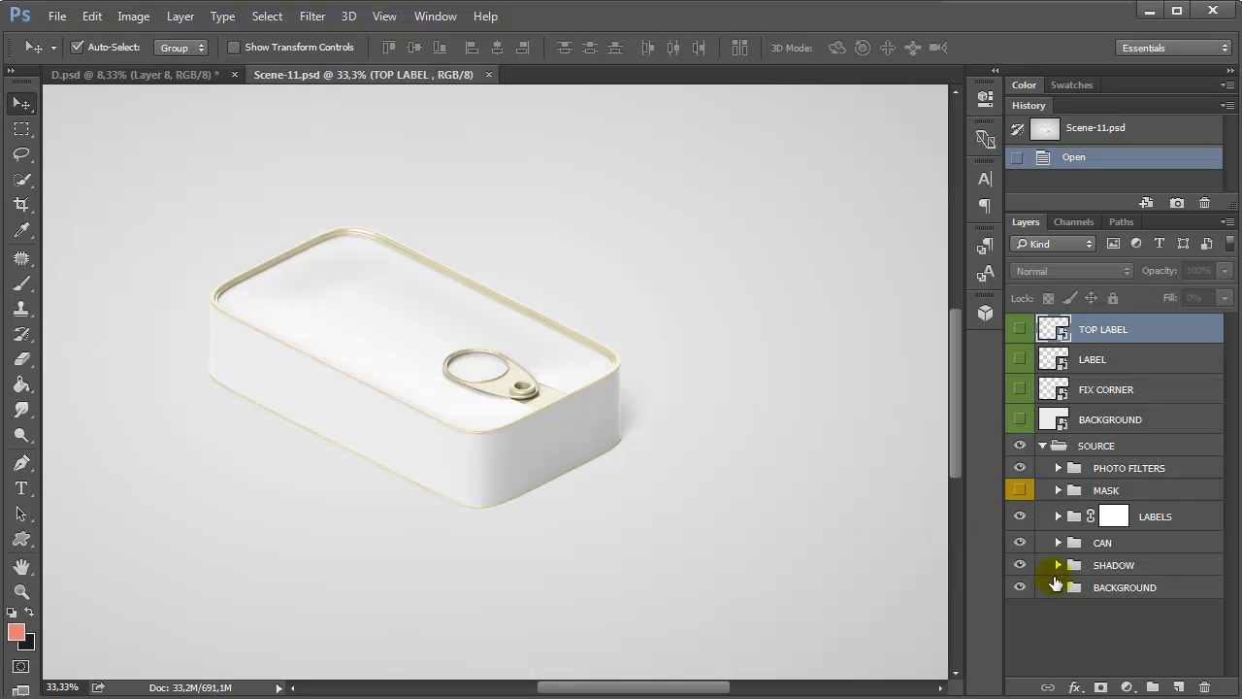
double_click(1054, 419)
click(1019, 335)
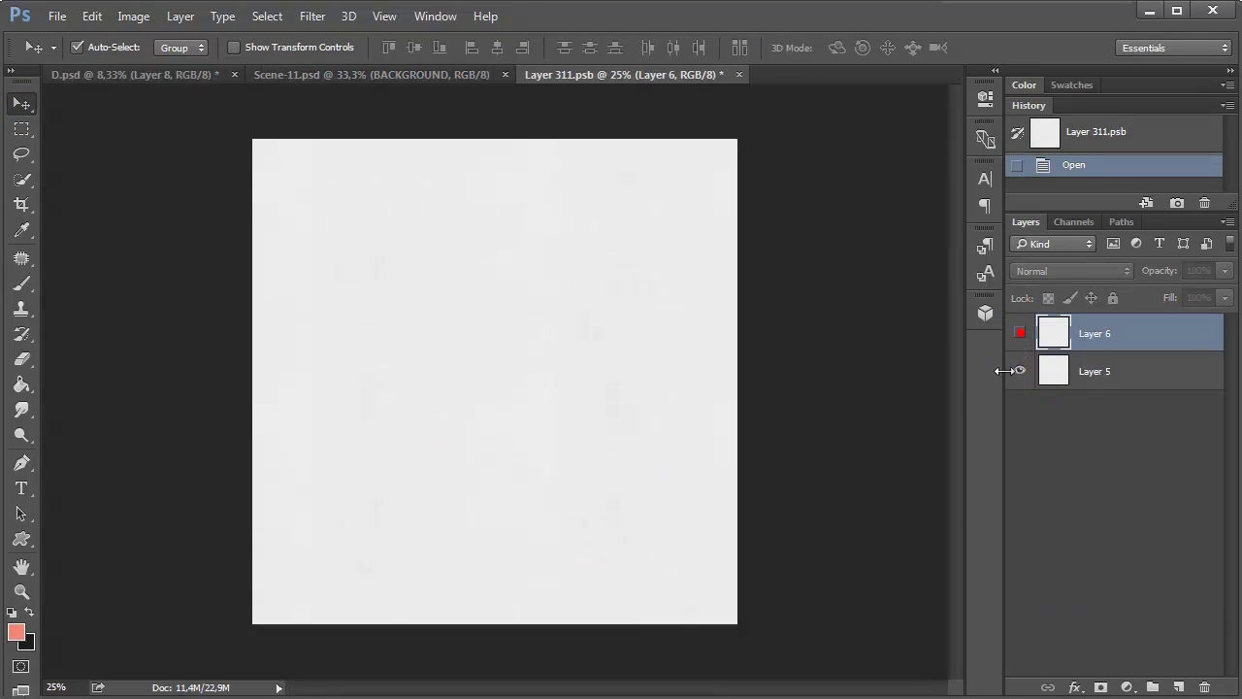
click(739, 75)
click(541, 286)
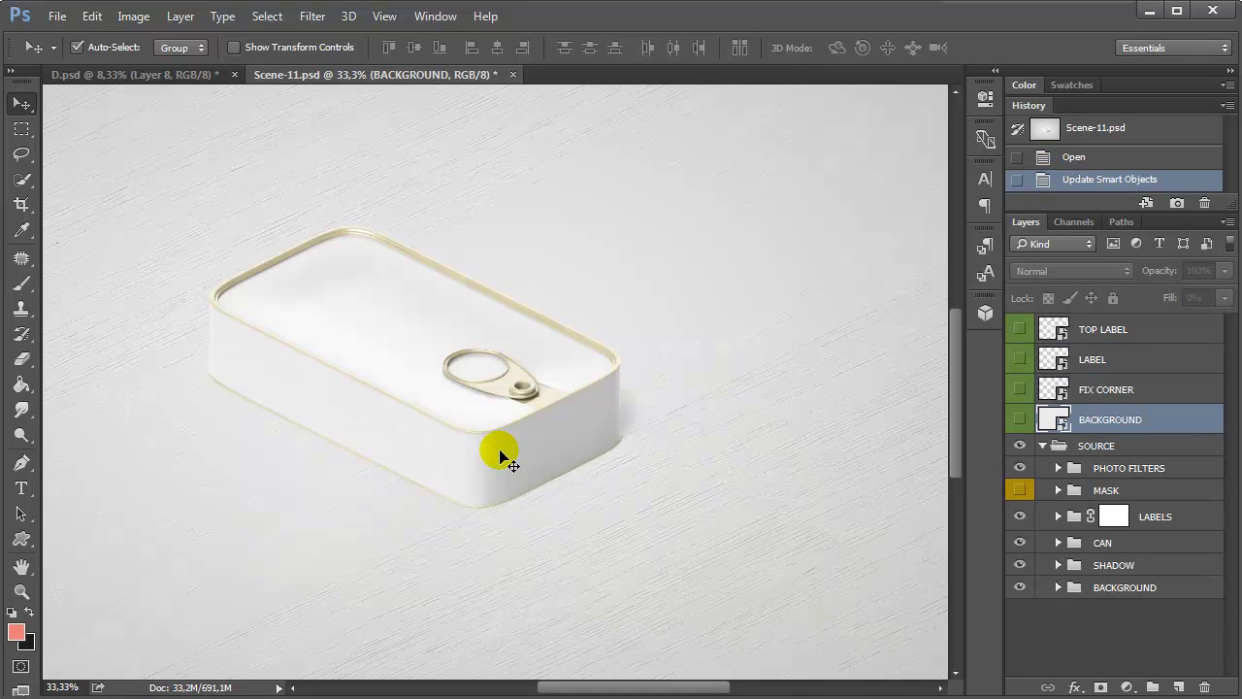
Copy the rectangular top label artwork on Layer 6 of D.psd.
drag(463, 398, 494, 419)
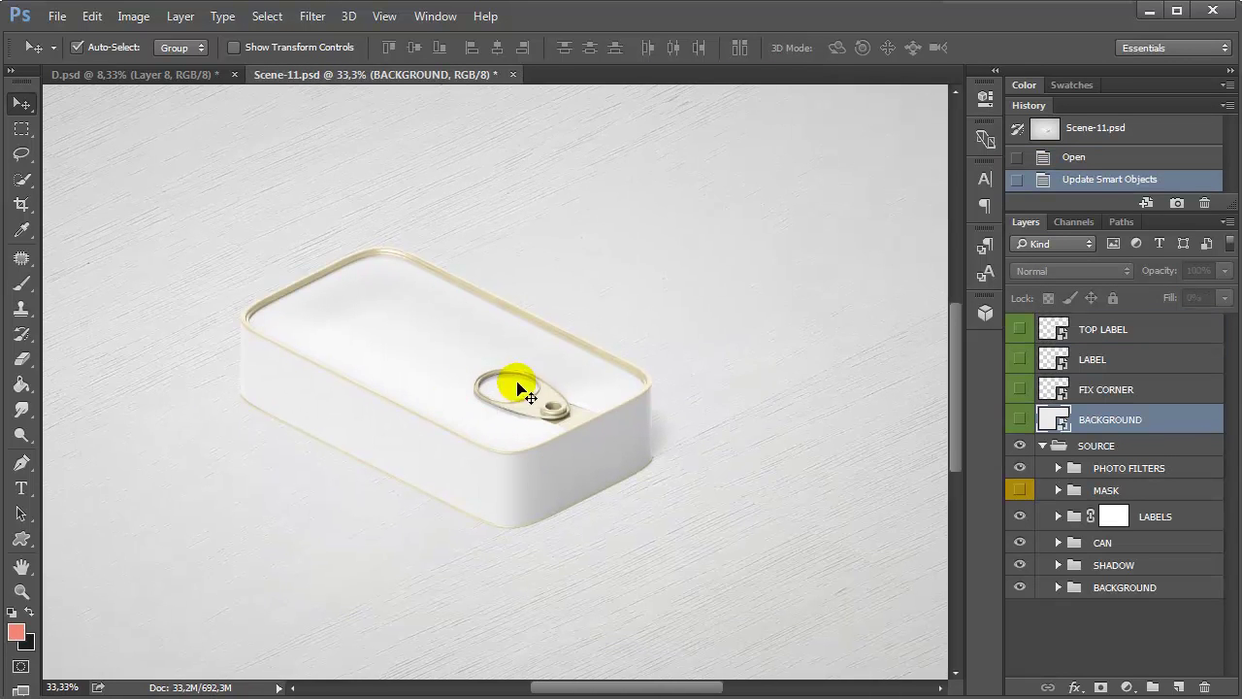
key(z)
click(495, 409)
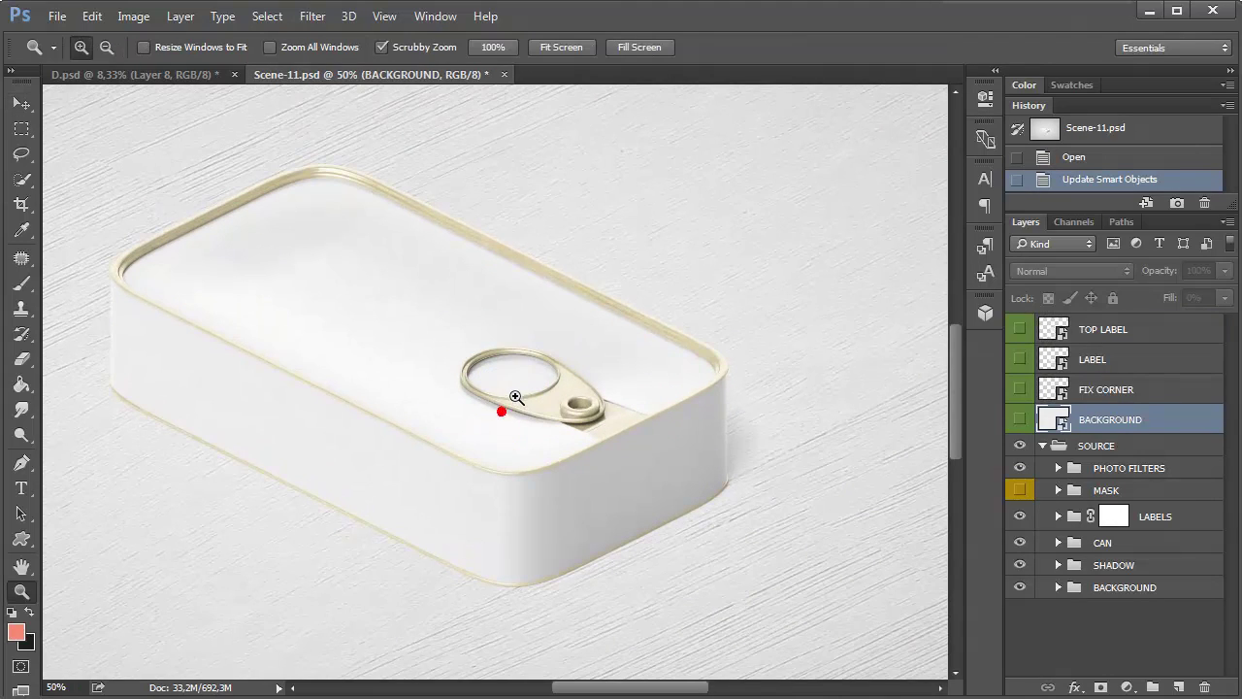
key(v)
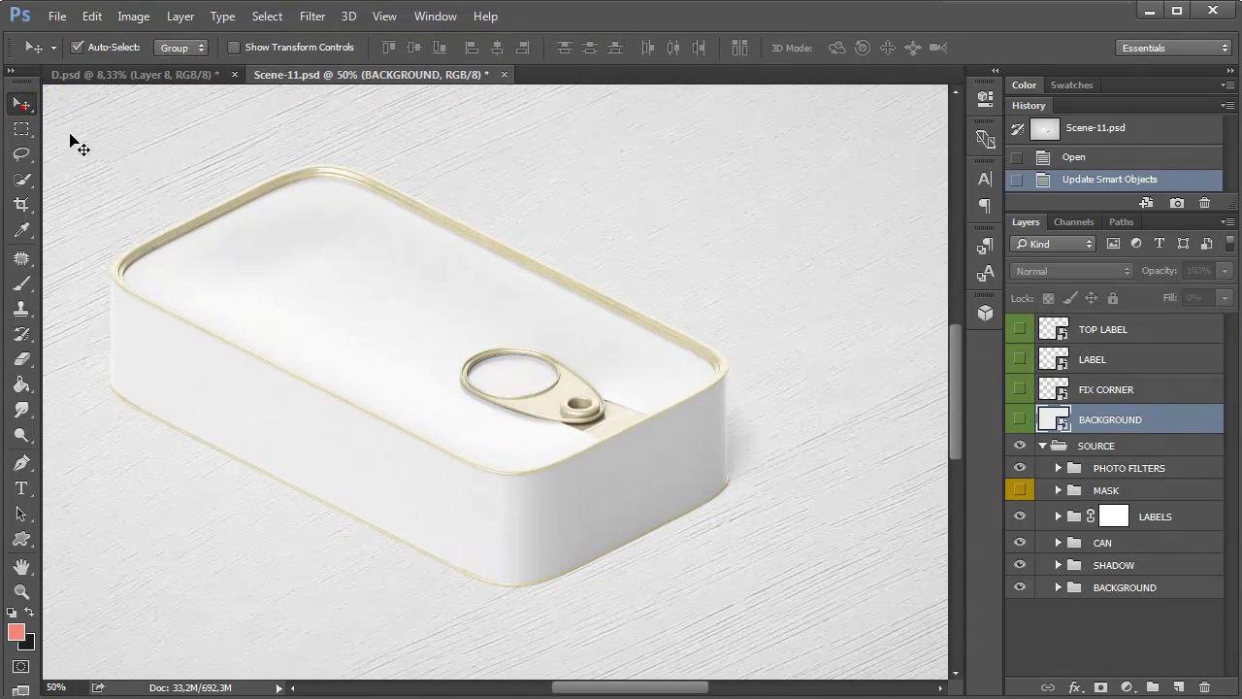
click(153, 75)
click(432, 185)
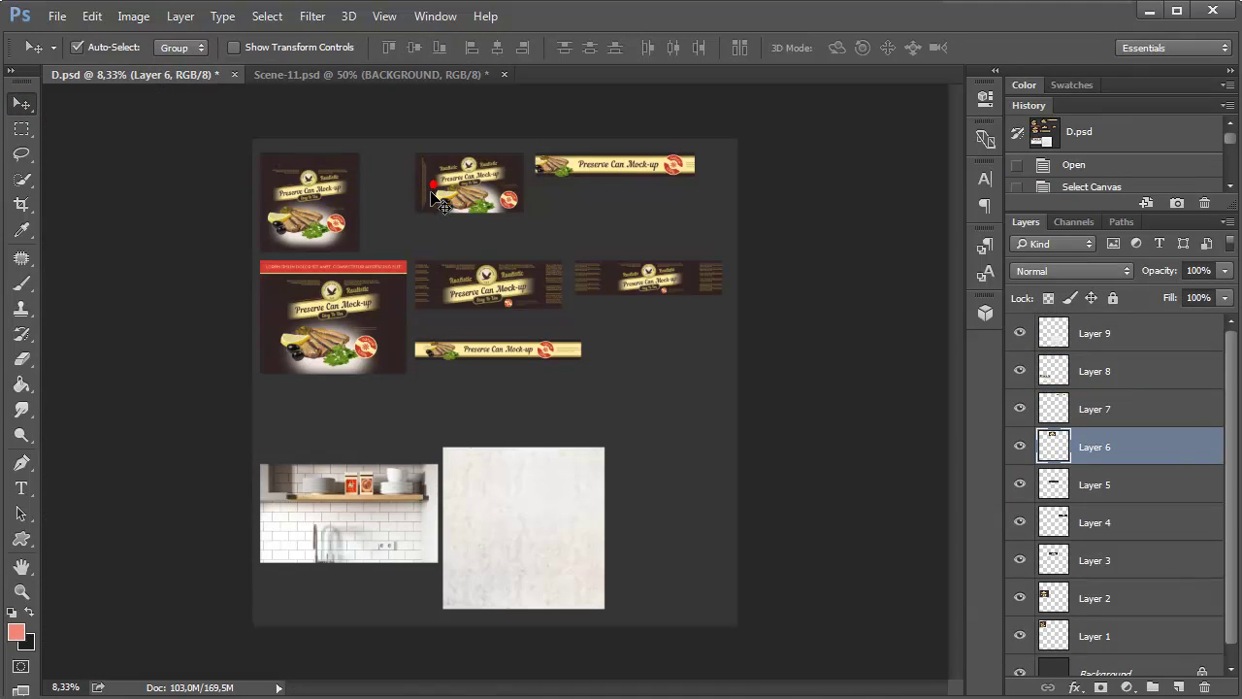
key(ctrl+a)
key(ctrl+d)
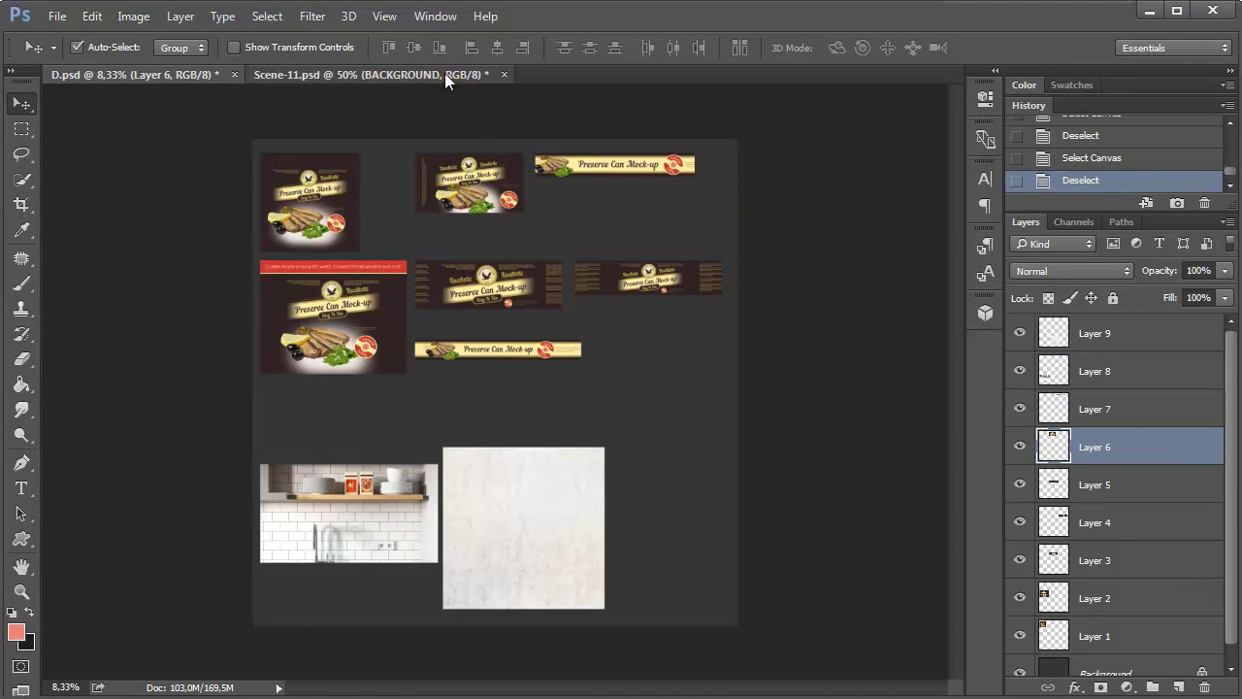
Paste the top label artwork into the TOP LABEL smart object's contents in Scene-11.psd and close Layer 31.psb with changes saved.
click(444, 74)
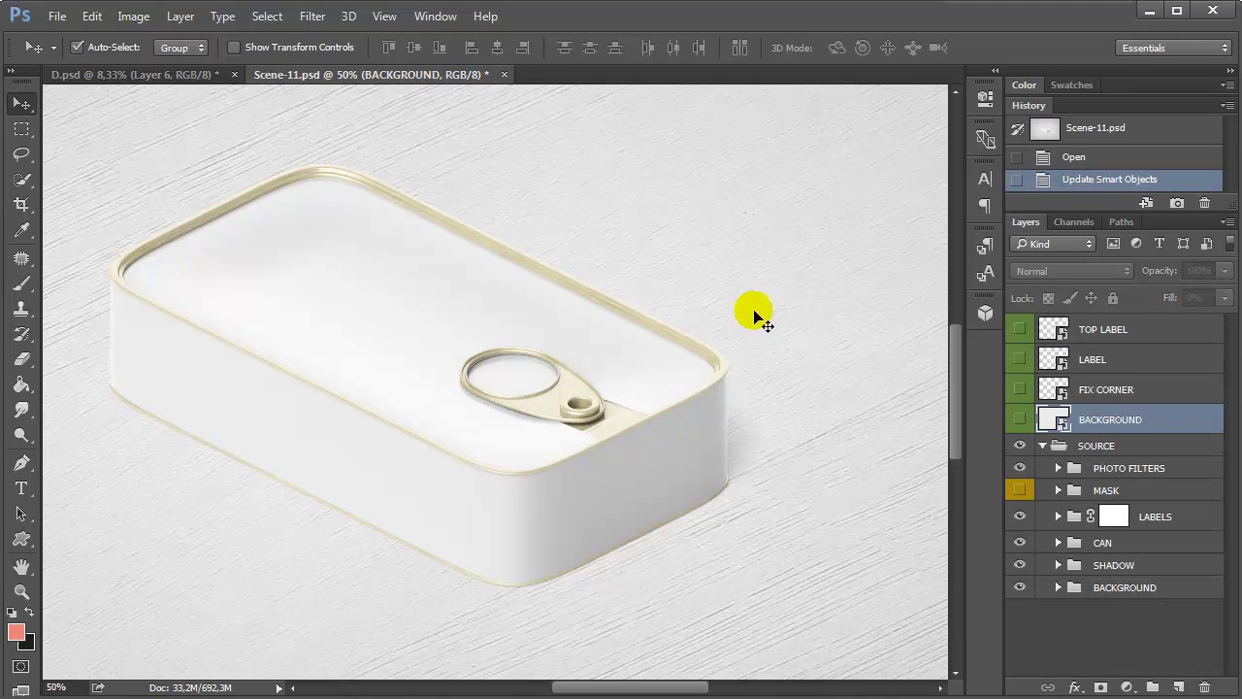
double_click(1056, 329)
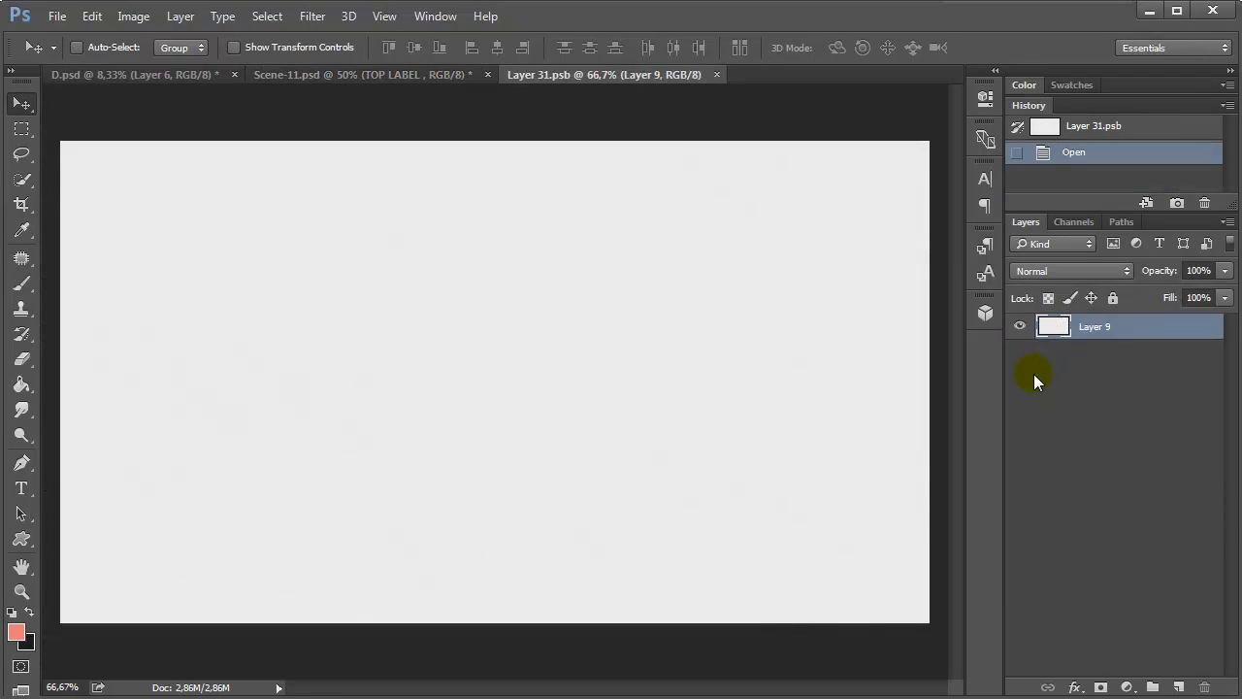
key(ctrl+v)
click(730, 76)
click(529, 286)
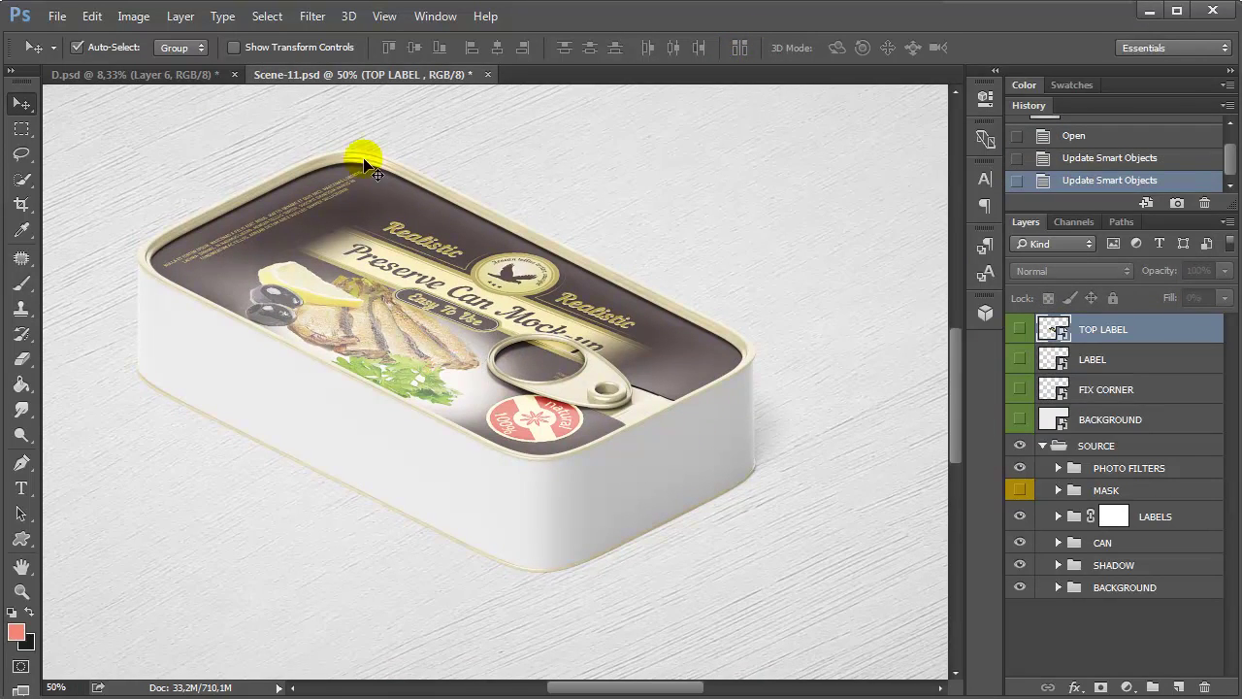
Copy the yellow side strip label artwork on Layer 7 of D.psd.
click(172, 75)
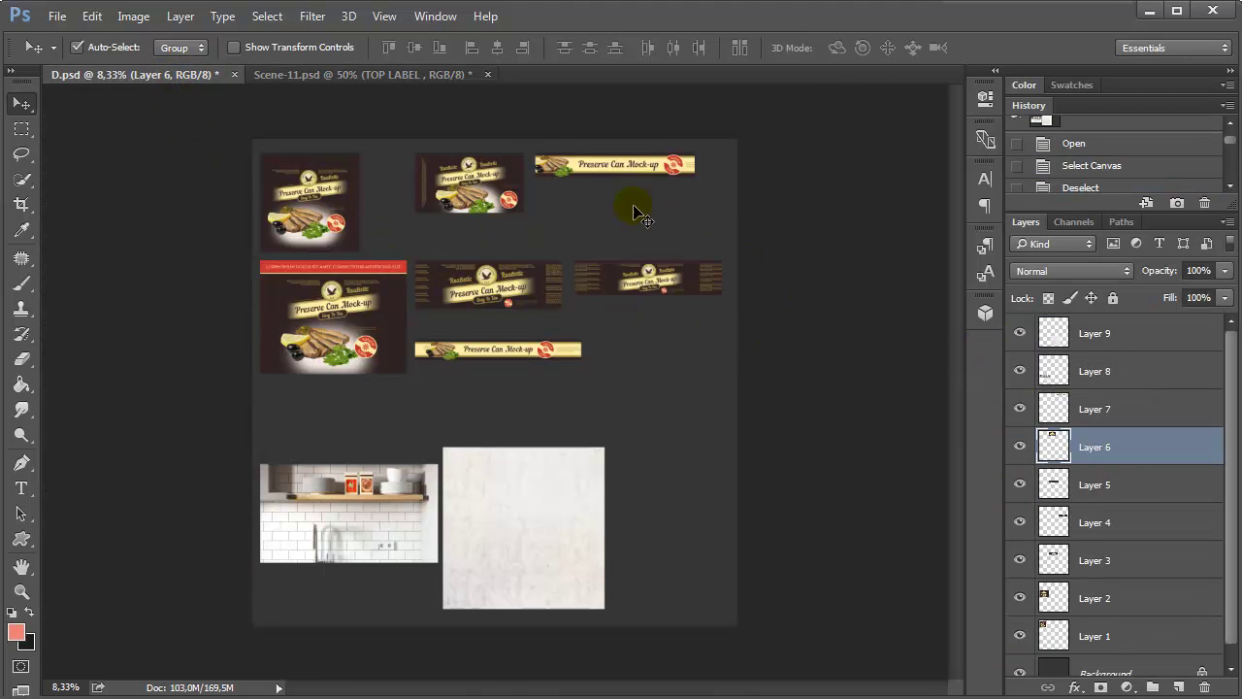
click(584, 171)
key(ctrl+a)
key(ctrl+d)
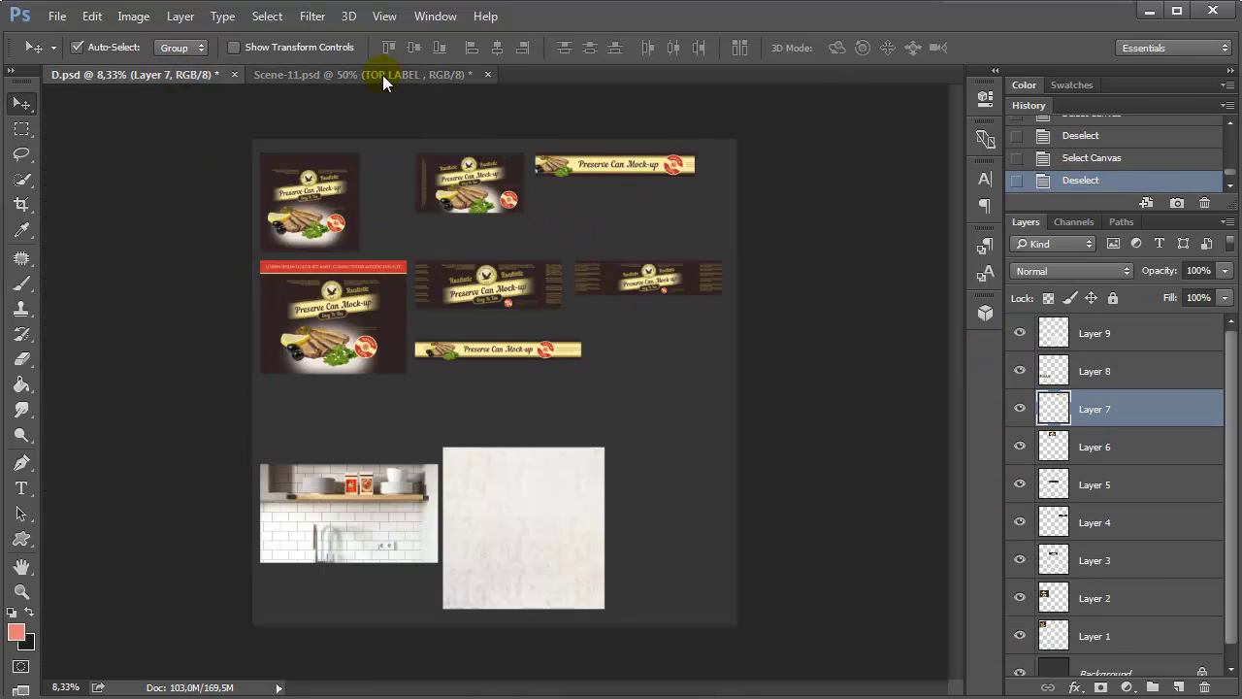
Paste the strip label into the LABEL smart object's contents beneath FIX CORNER MASK, and close Layer 46.psb with changes saved.
click(382, 74)
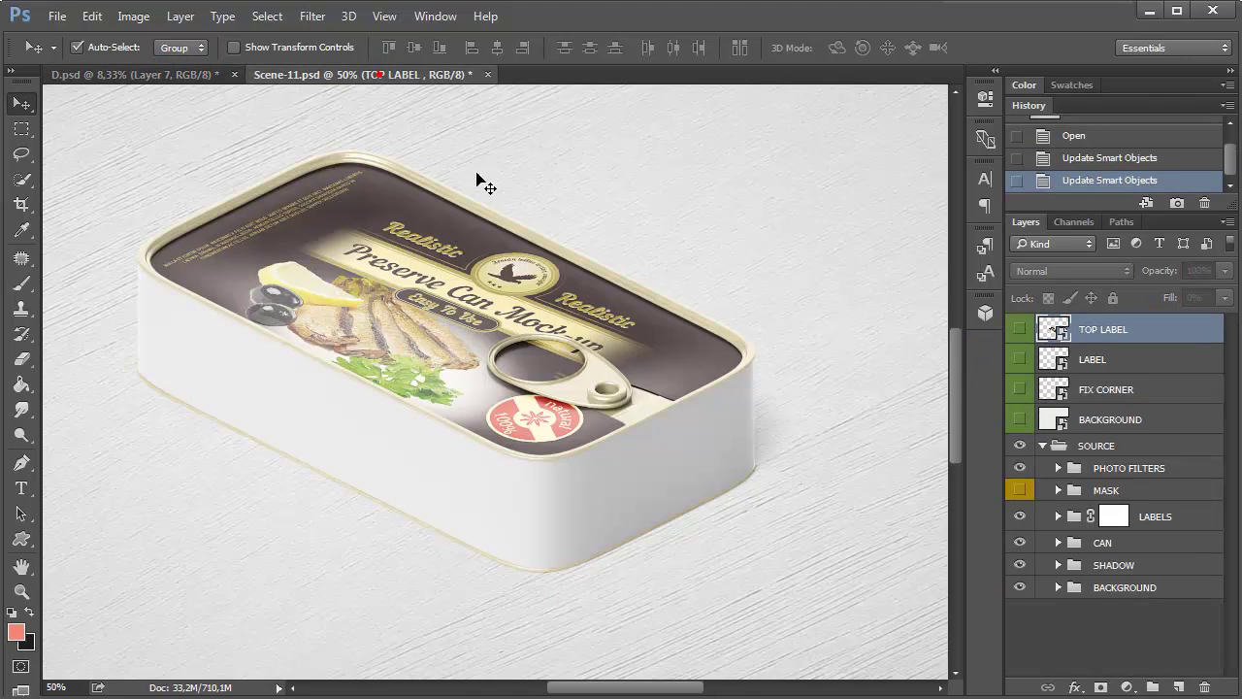
double_click(1053, 358)
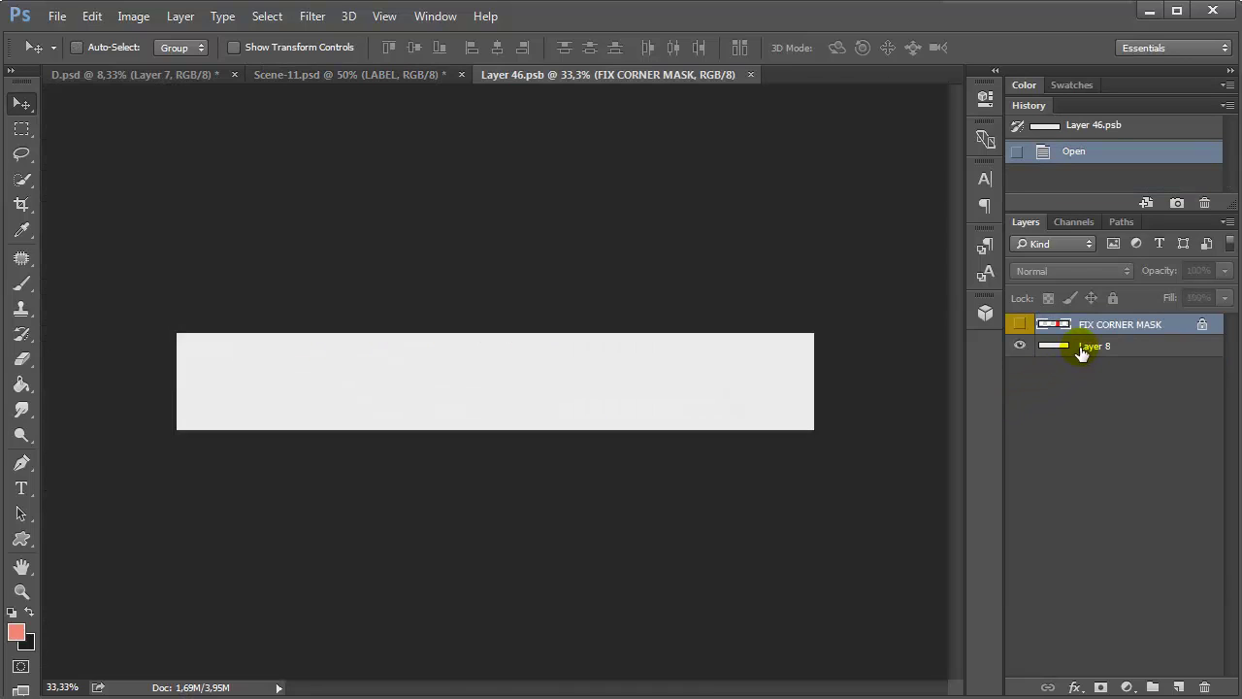
key(ctrl+v)
drag(1087, 328, 1063, 357)
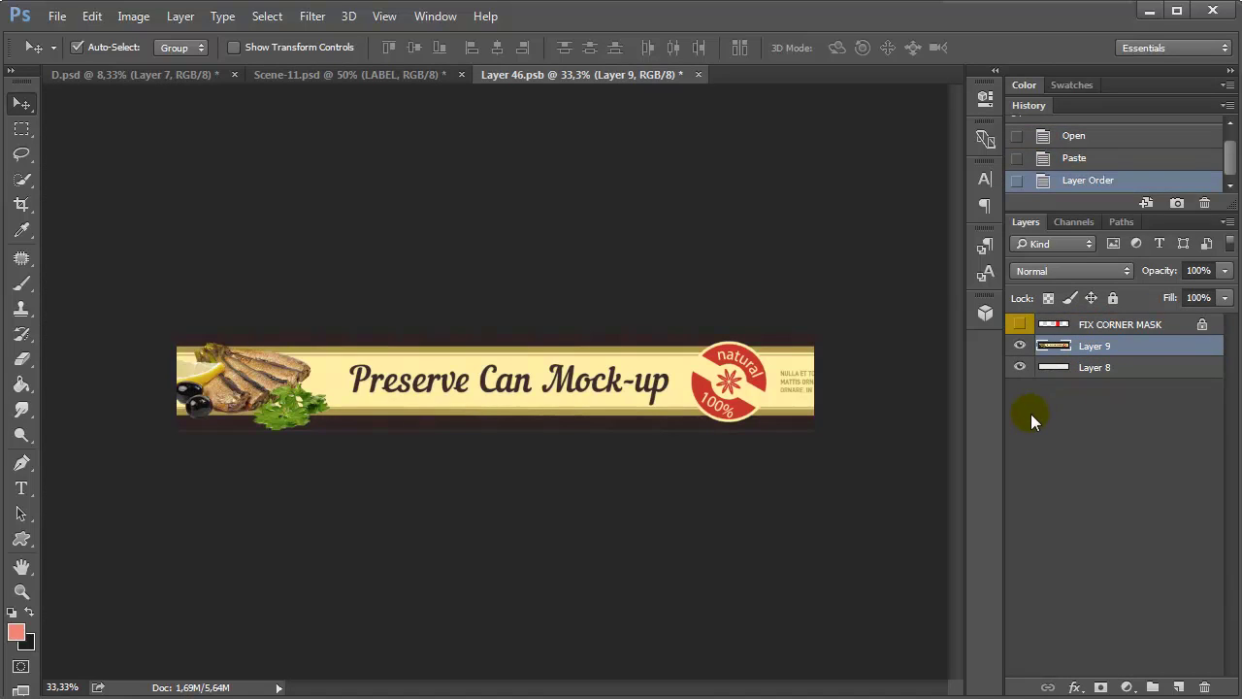
click(697, 74)
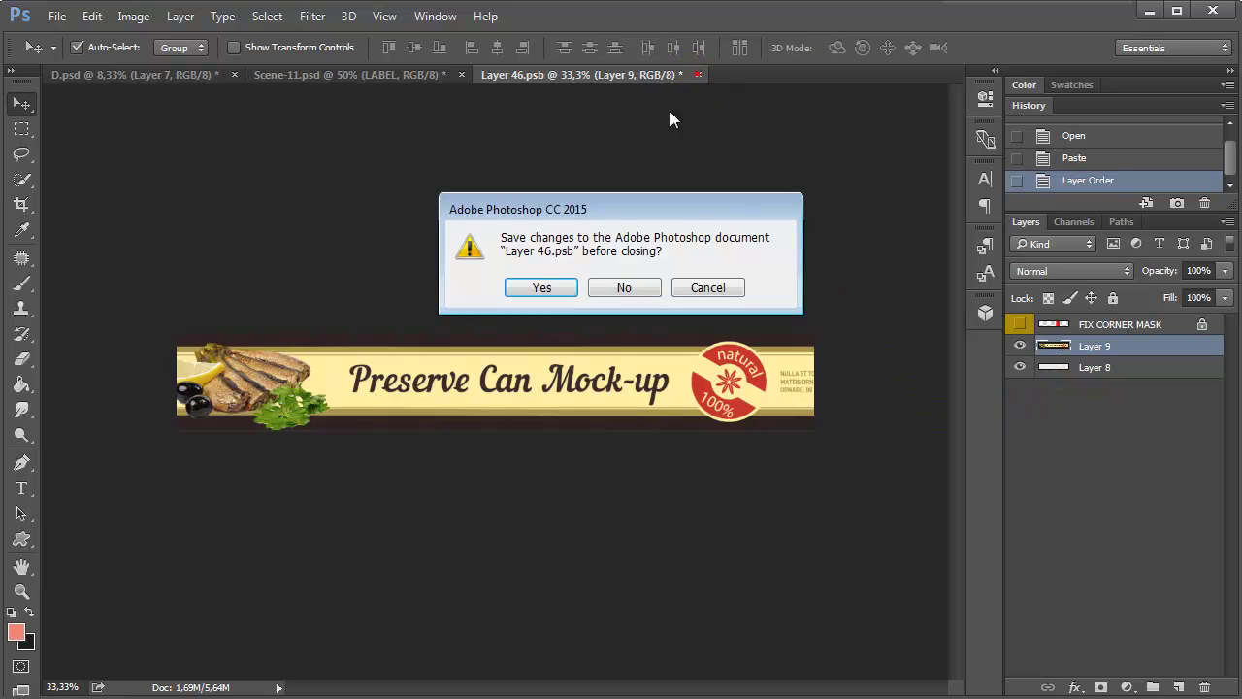
click(546, 285)
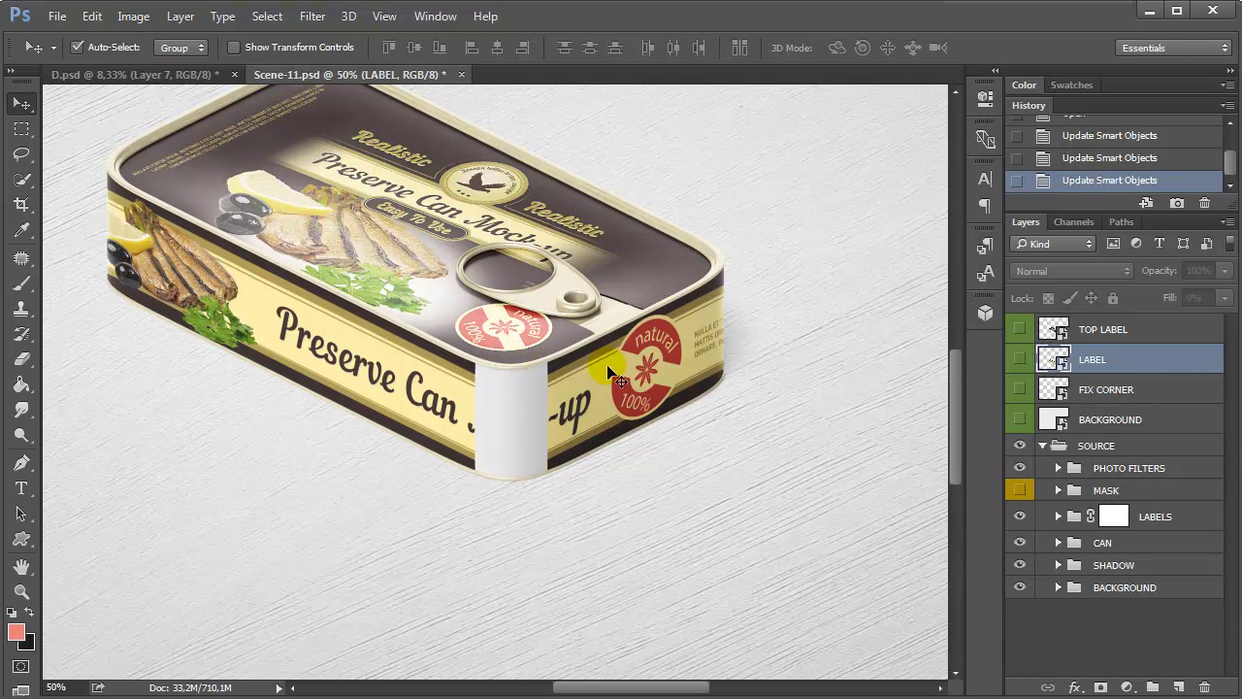
Open the LABEL smart object's contents and load the FIX CORNER MASK layer's pixels as a selection.
double_click(1055, 361)
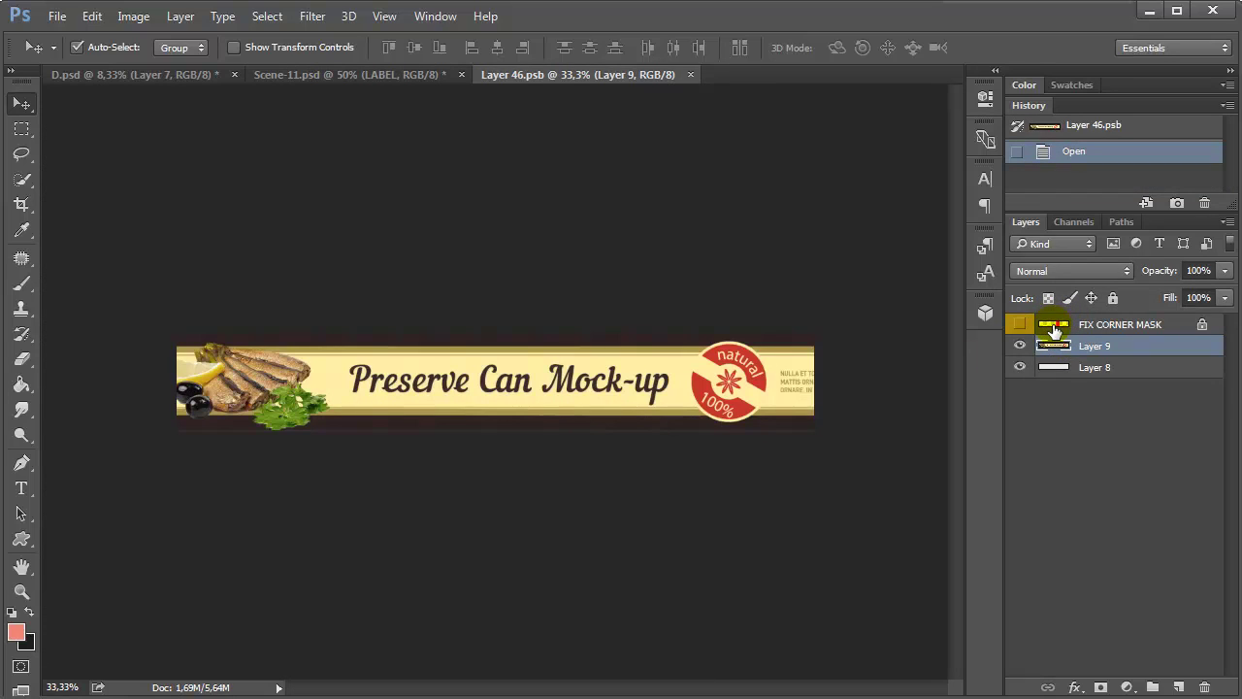
right_click(1055, 330)
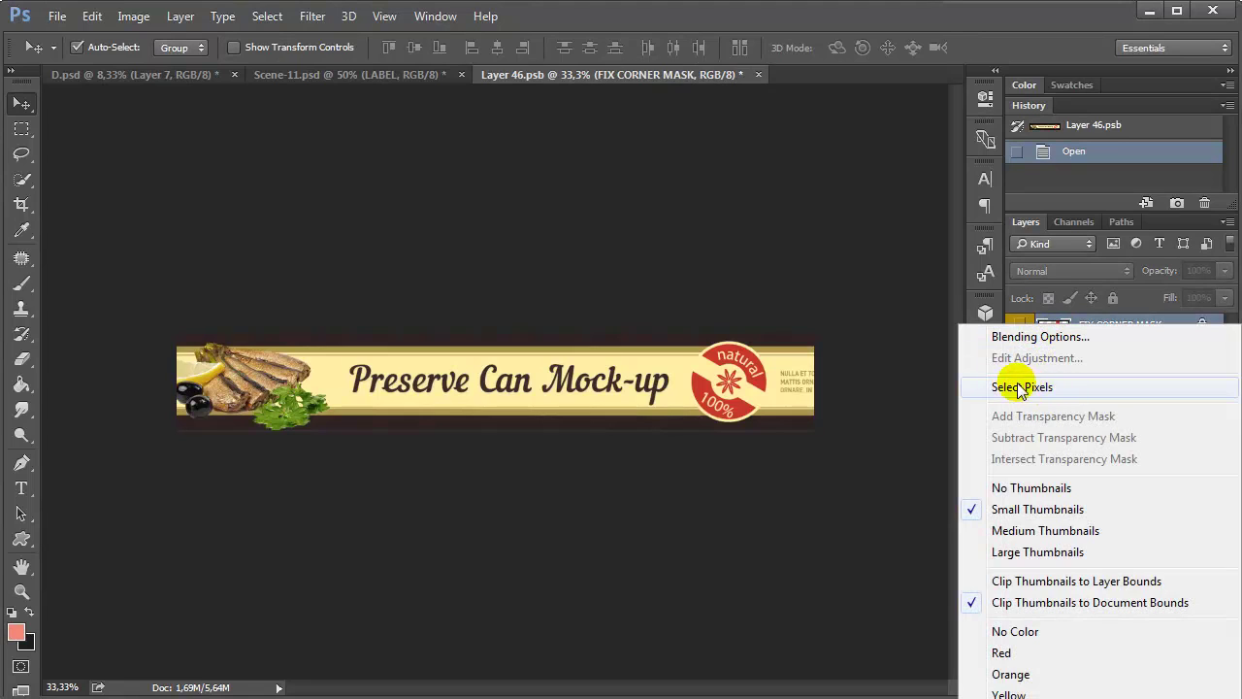
click(1053, 388)
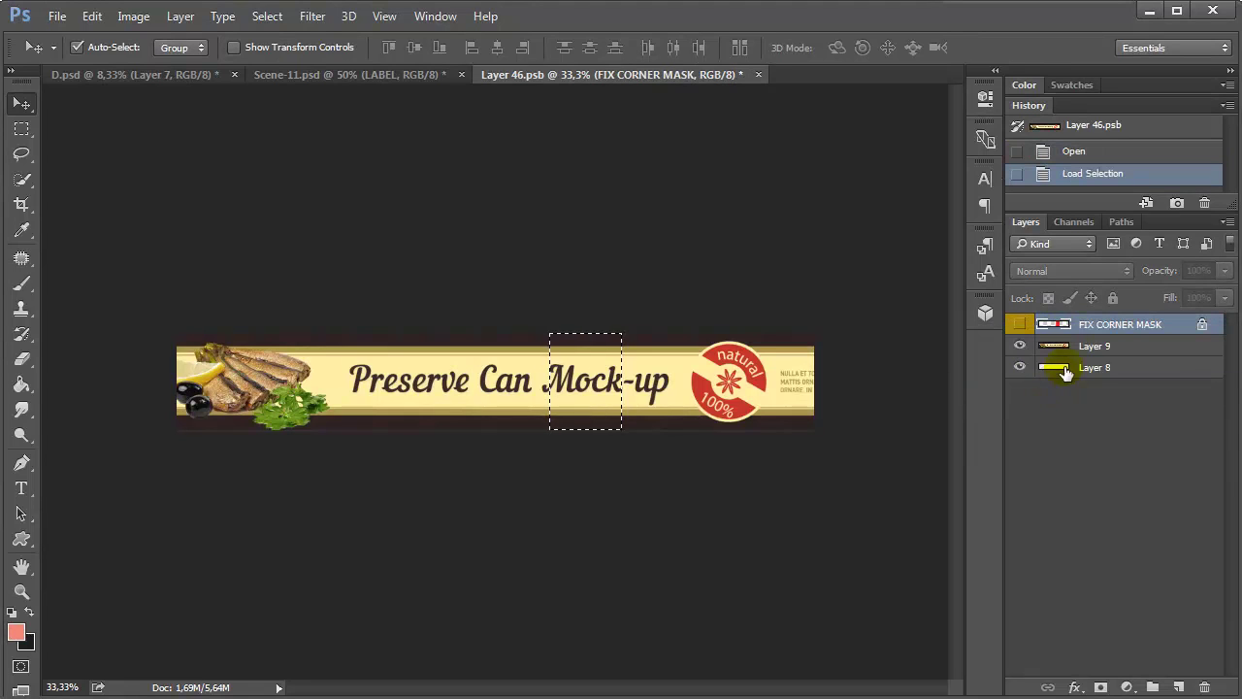
Copy the selected section of the label artwork on Layer 9 and close Layer 46.psb without saving.
click(1066, 347)
click(1019, 345)
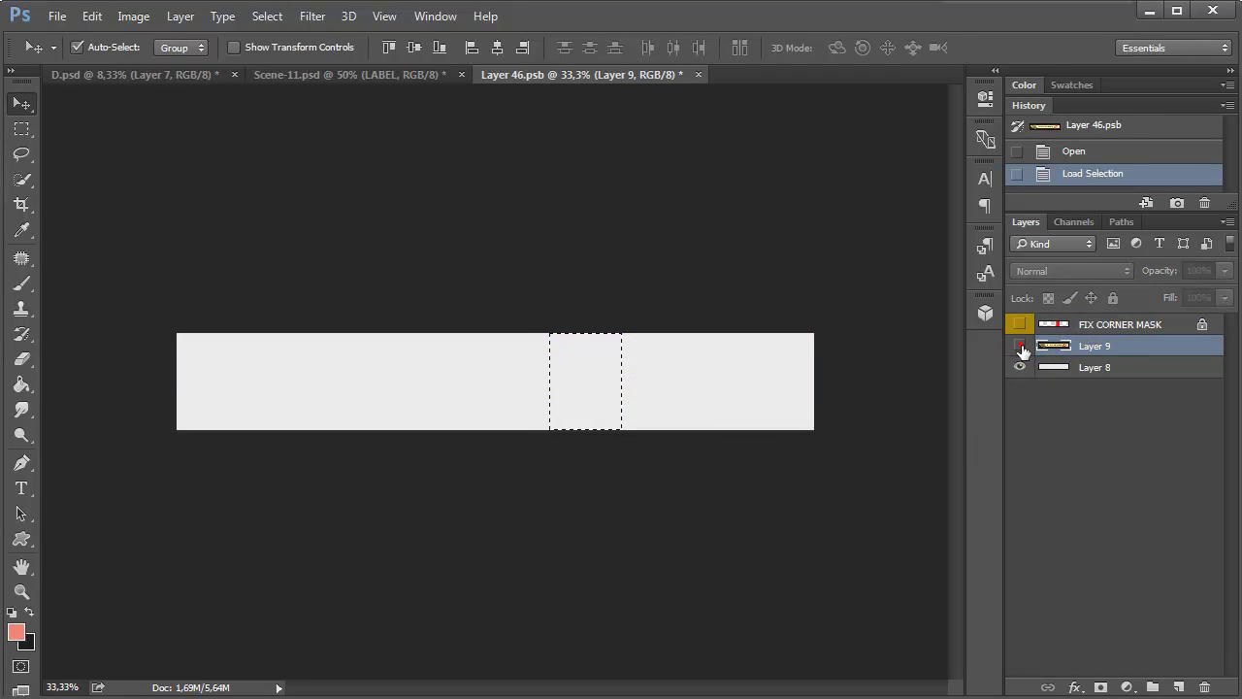
click(1019, 345)
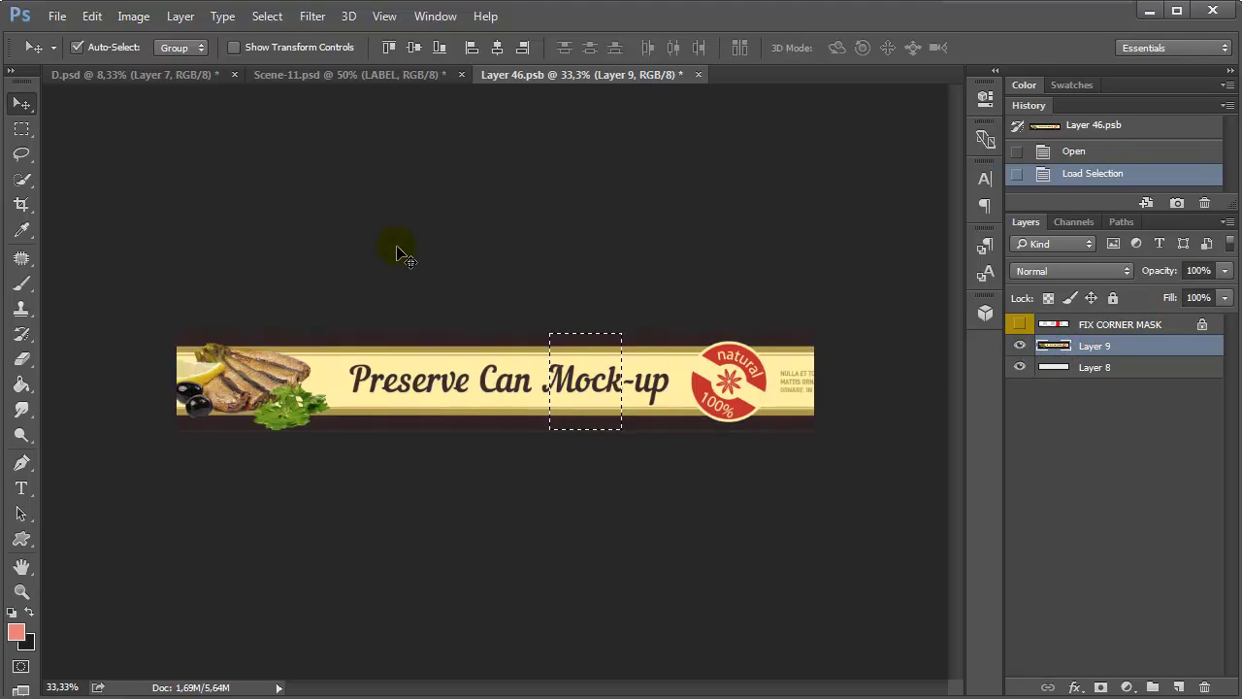
click(93, 16)
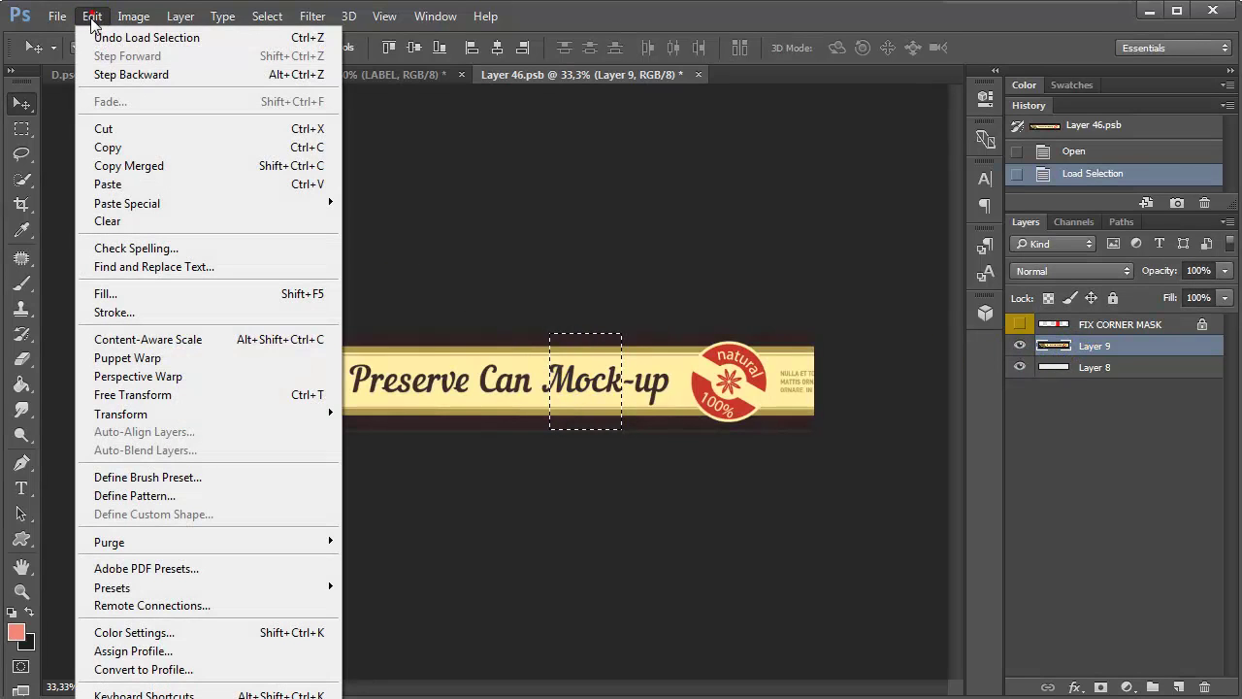
click(129, 148)
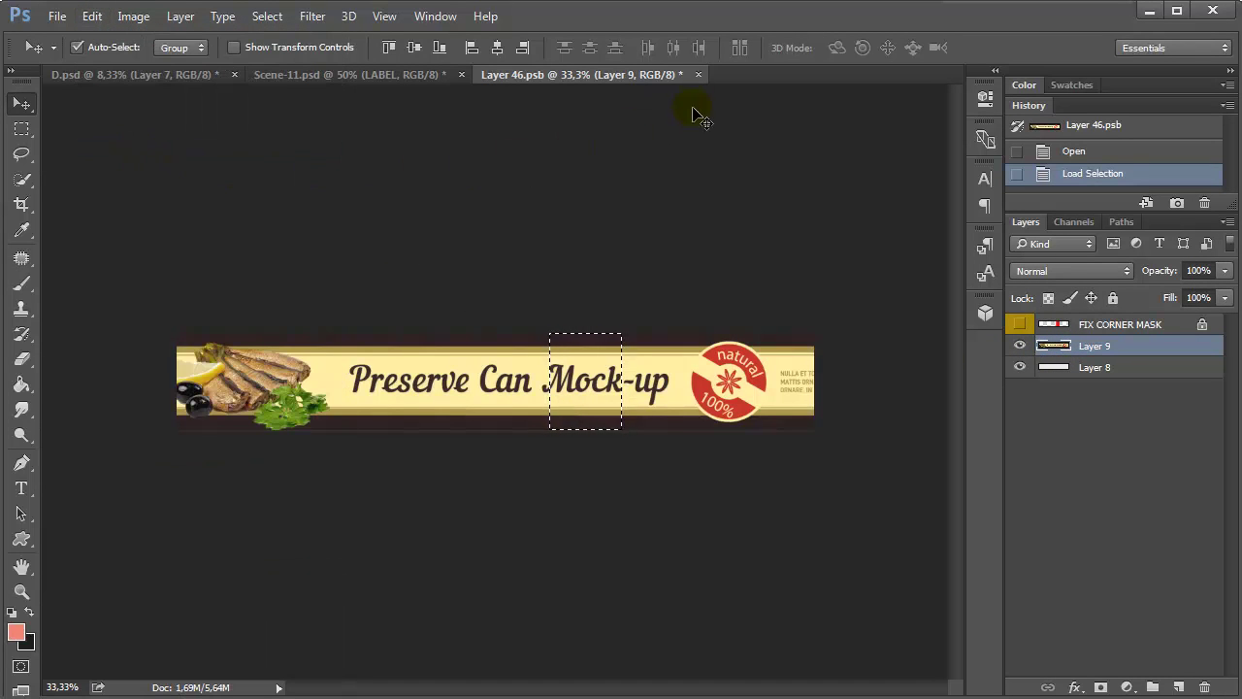
click(698, 75)
click(624, 287)
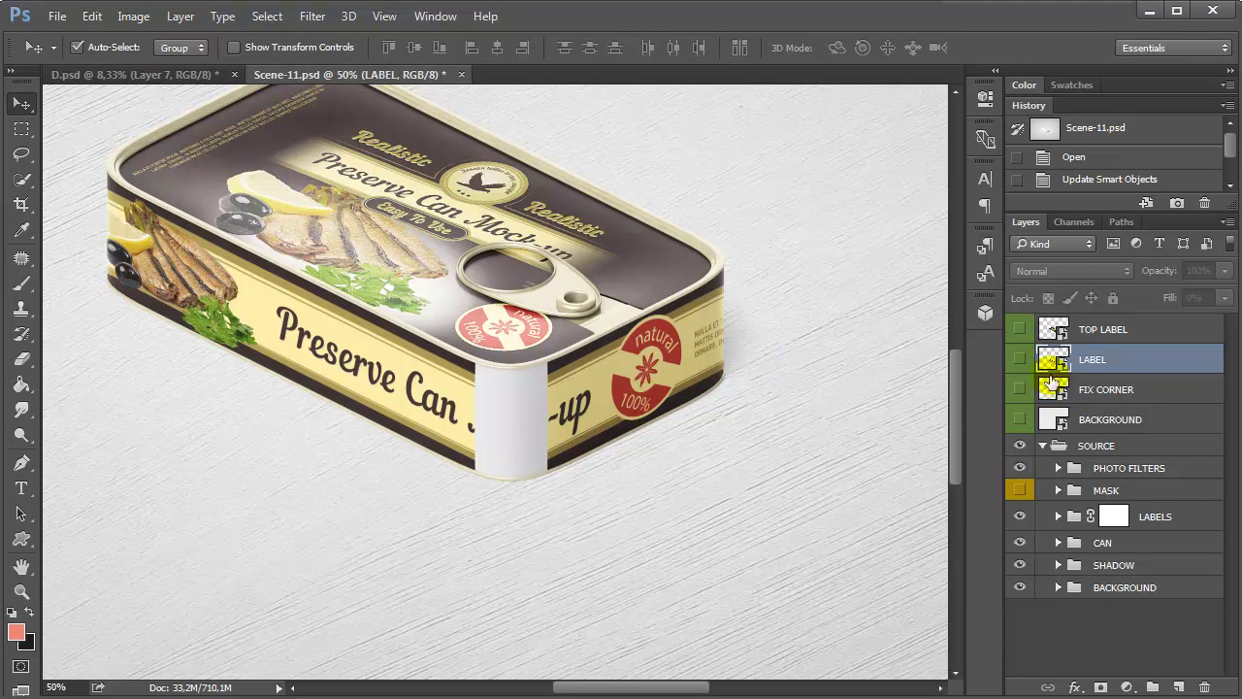
Paste the copied label section into the FIX CORNER smart object's contents and close Layer 58.psb with changes saved.
double_click(1051, 389)
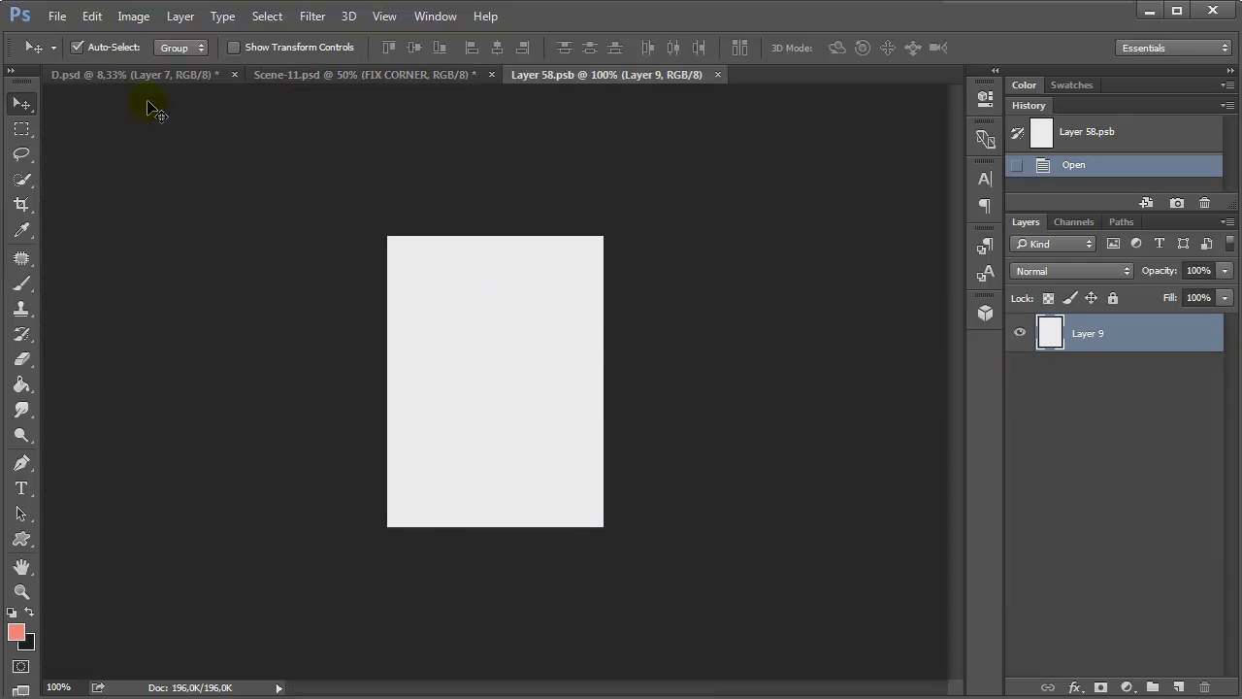
click(92, 16)
click(112, 185)
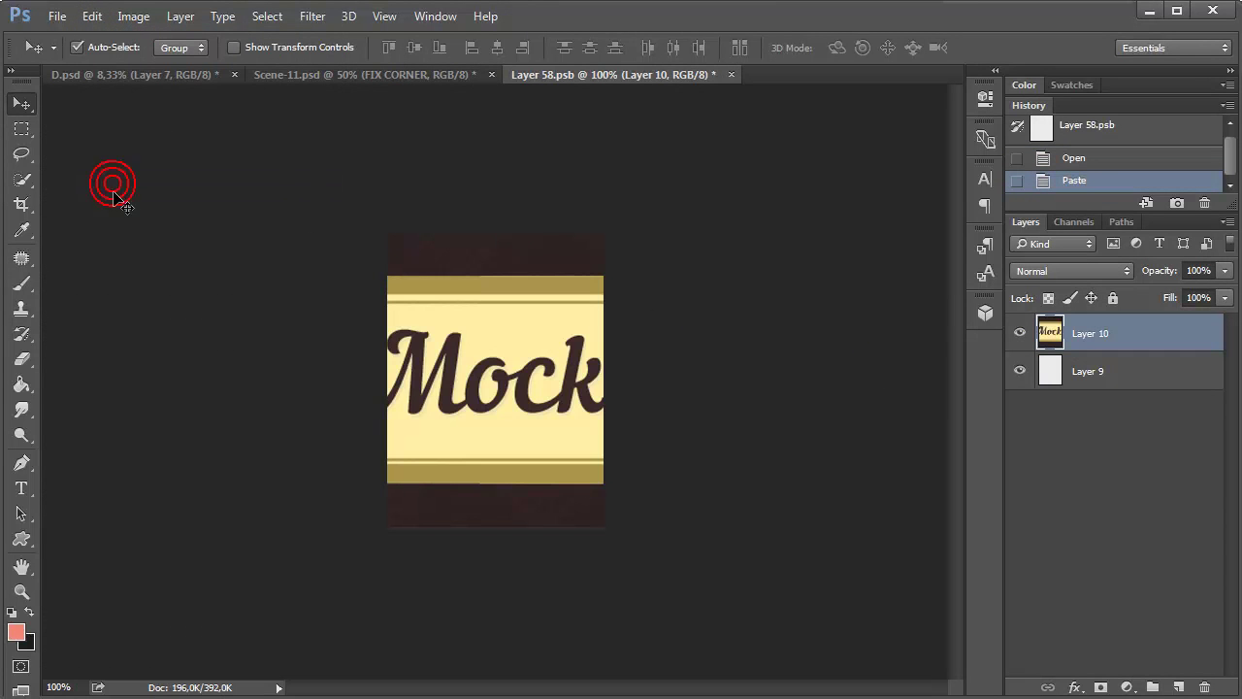
click(731, 75)
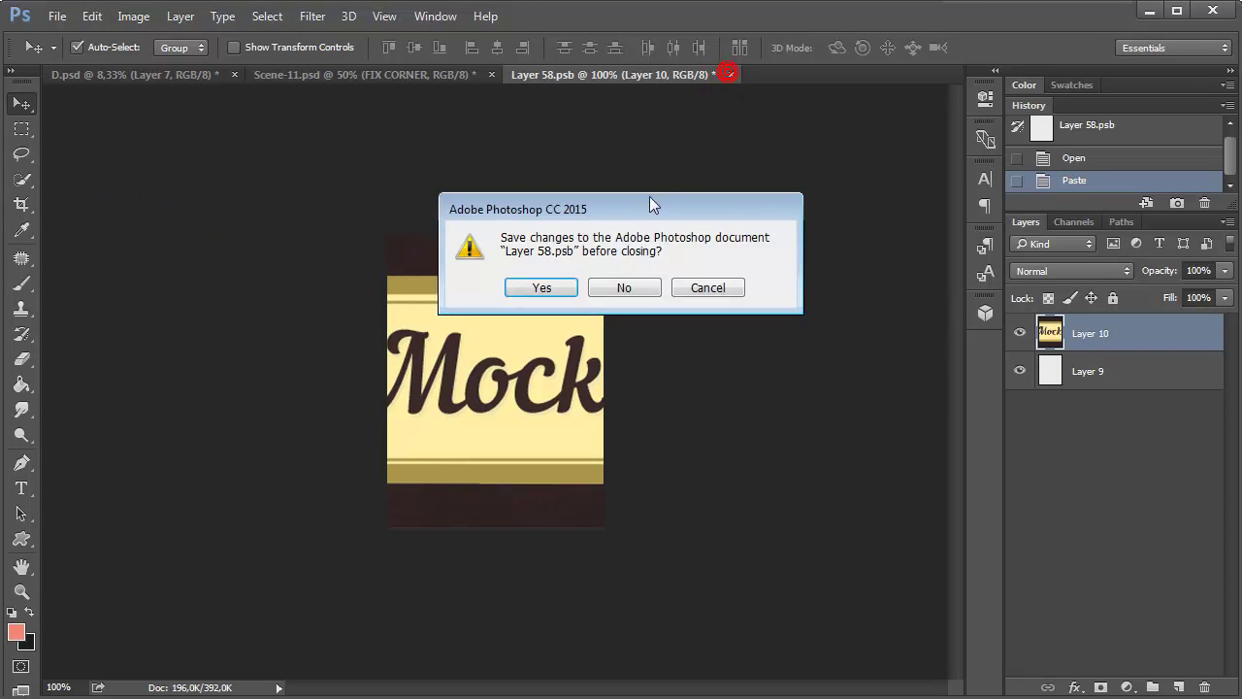
click(541, 285)
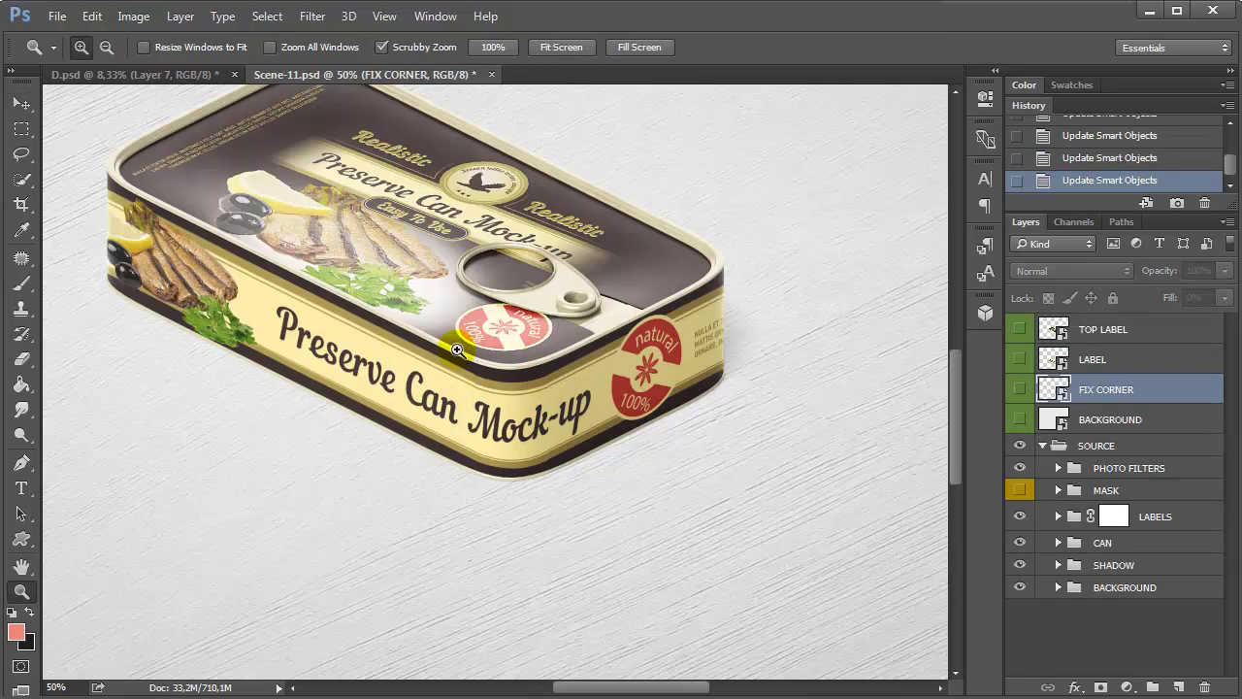
Examine the can up close, checking the label around the front corner, the sides and the lid.
key(z)
click(520, 428)
key(space)
drag(520, 429, 629, 413)
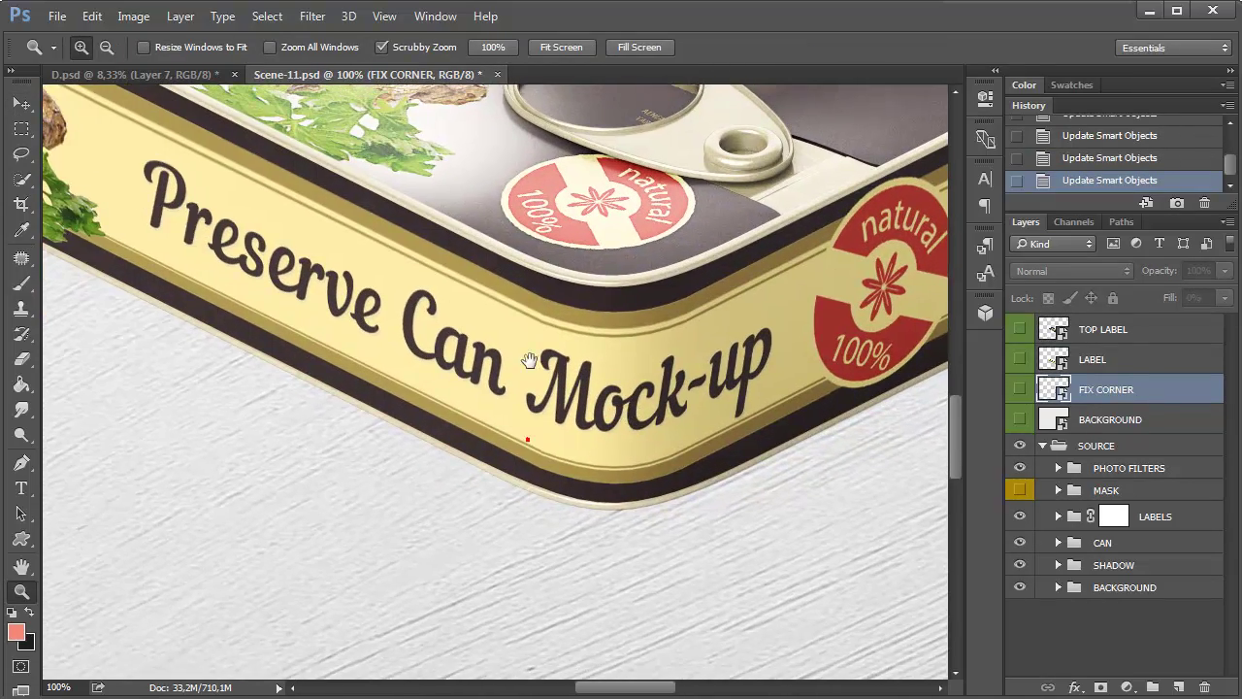
drag(530, 360, 495, 481)
drag(412, 433, 793, 629)
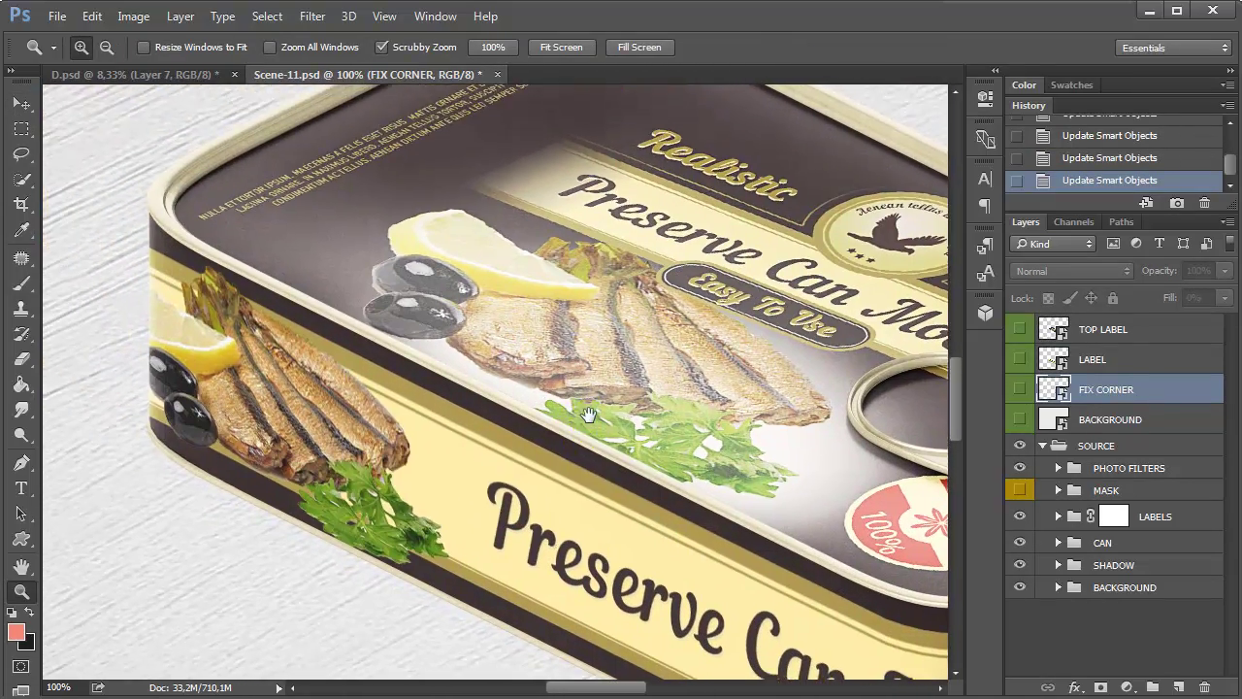
drag(943, 474, 549, 380)
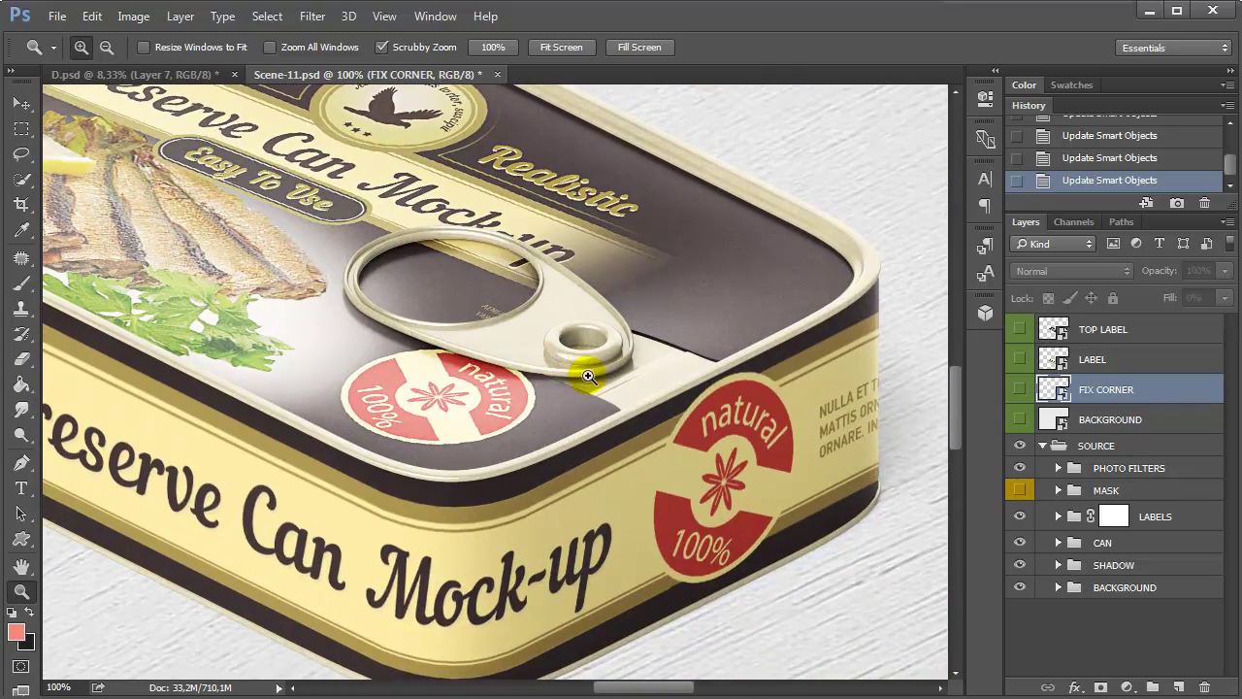
key(ctrl+minus)
key(ctrl+minus)
key(ctrl+minus)
key(ctrl+plus)
key(ctrl+plus)
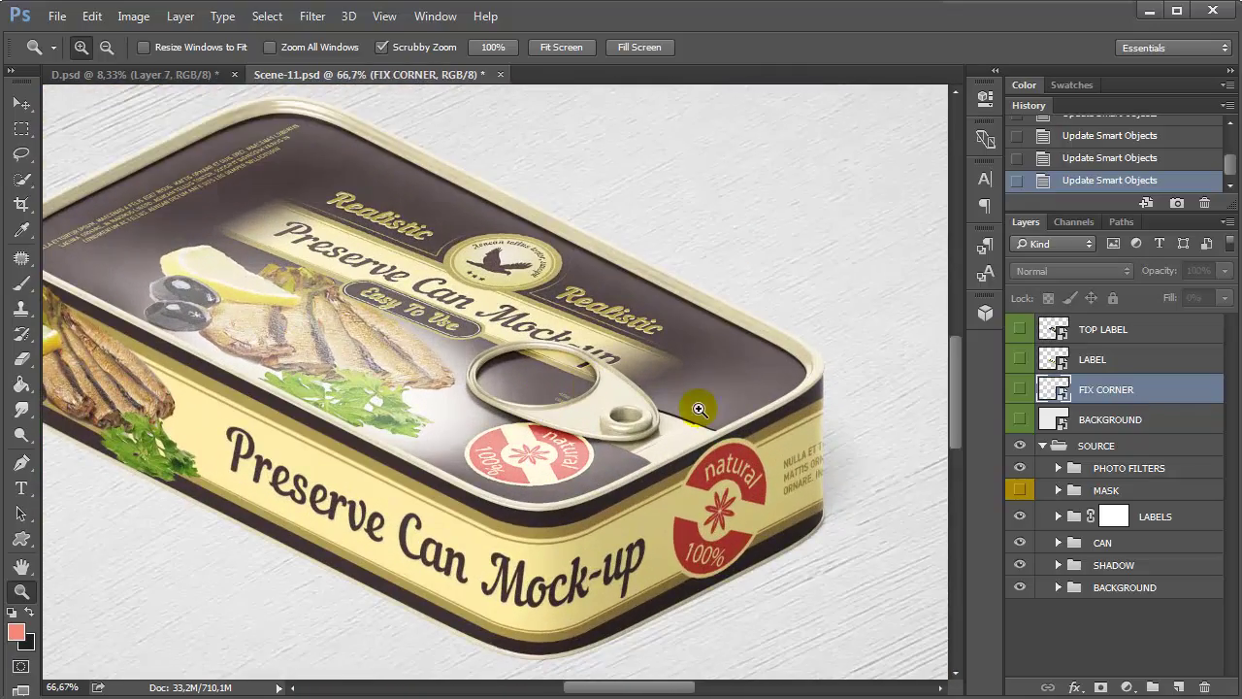
key(space)
drag(727, 398, 671, 344)
Fill the BASE COLOR layer in the CAN group with the salmon foreground color using the Paint Bucket.
click(1058, 543)
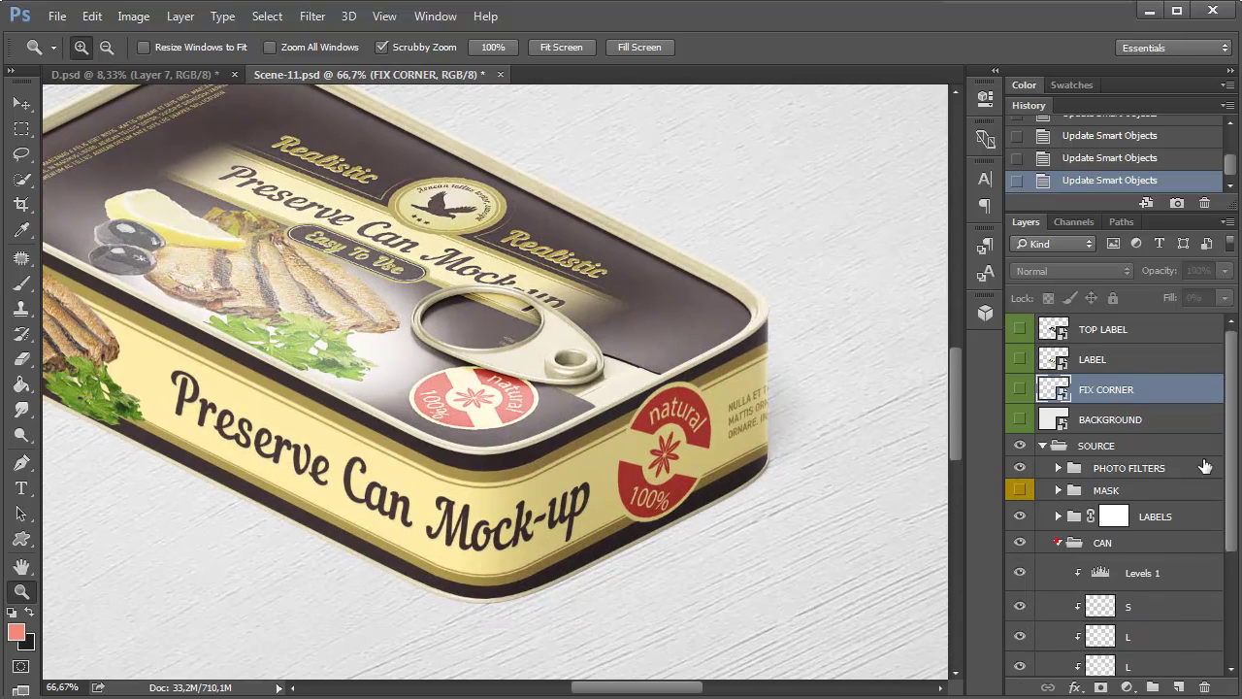
scroll(1223, 407, down, 5)
click(1132, 593)
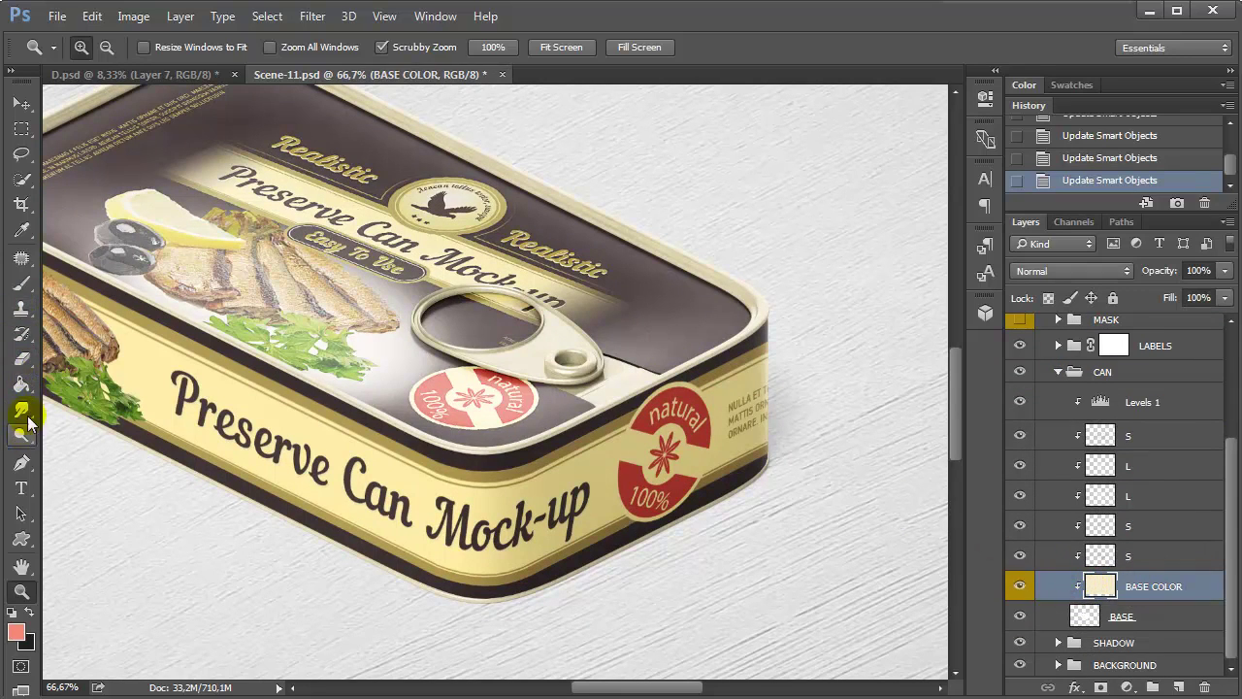
click(21, 384)
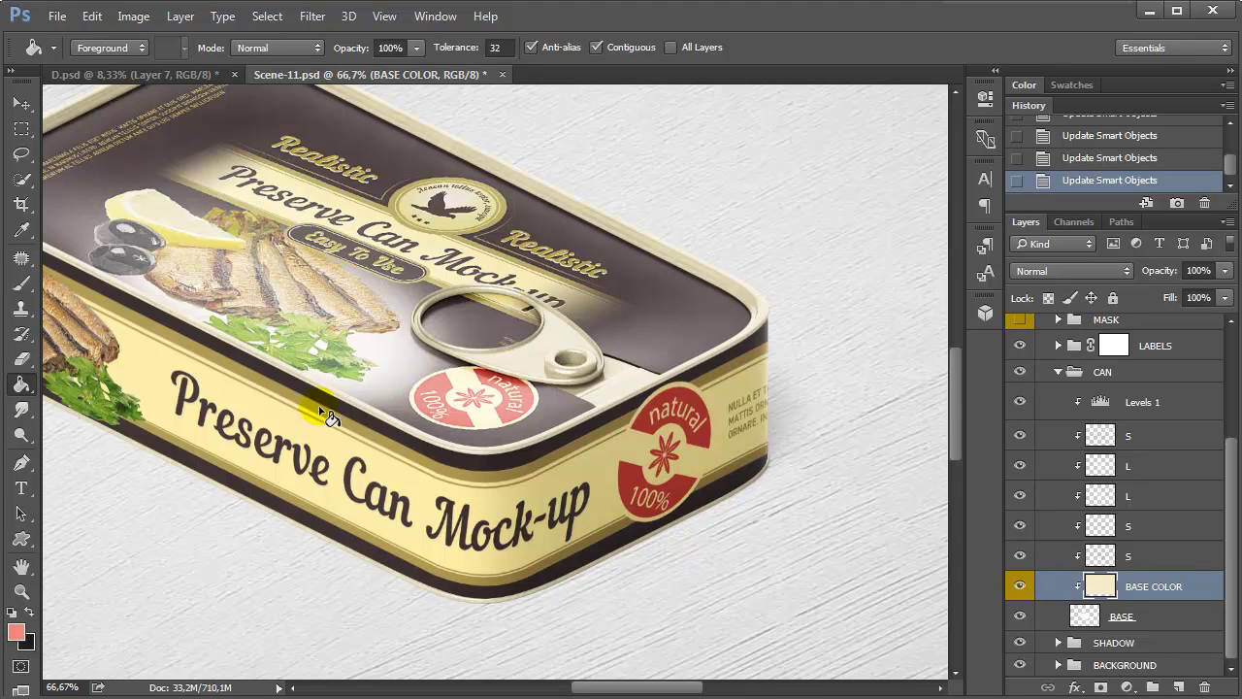
click(345, 406)
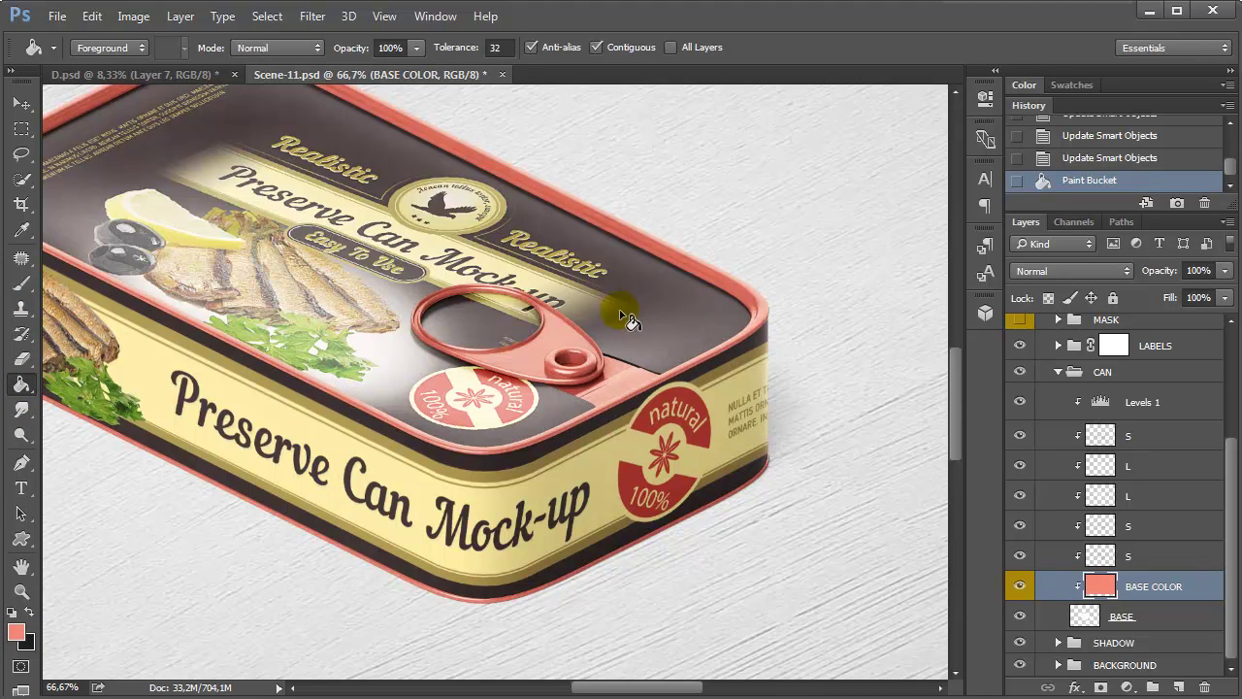
Set the foreground color to mid grey #9c9c9c and fill the can's BASE COLOR layer with it.
drag(303, 121, 386, 258)
click(20, 629)
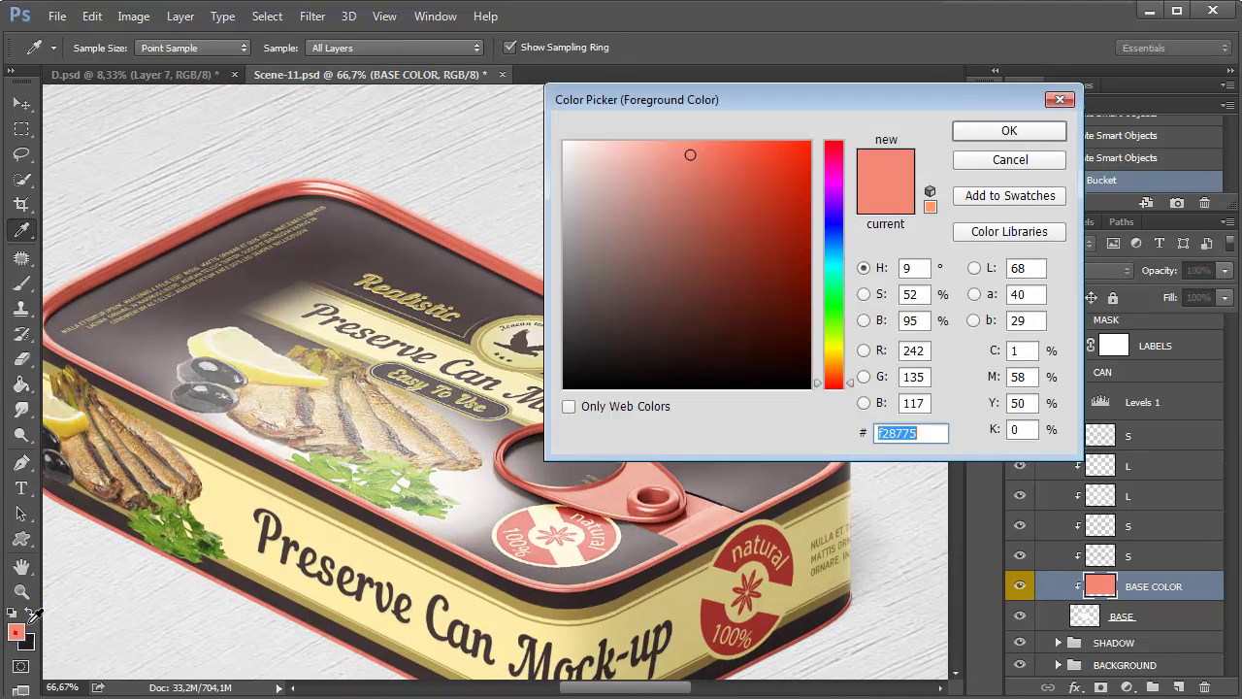
mouse_move(651, 198)
mouse_down()
mouse_move(643, 183)
mouse_move(578, 199)
mouse_move(565, 238)
mouse_up()
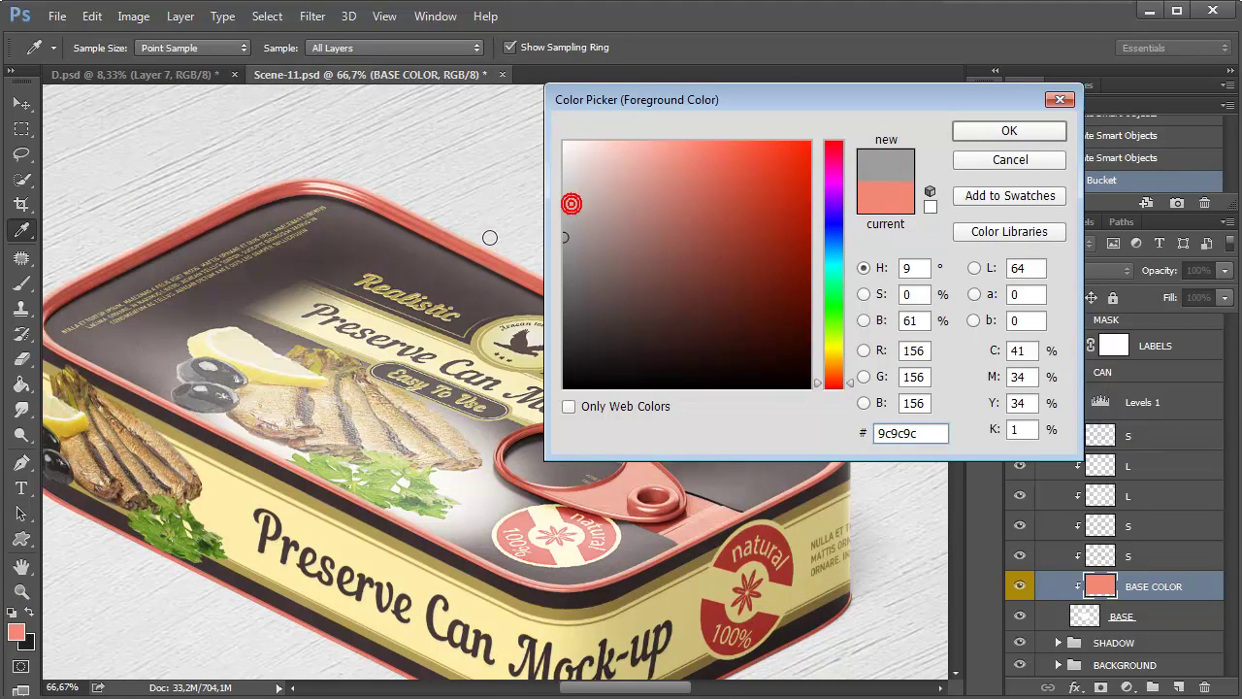
click(960, 143)
click(524, 277)
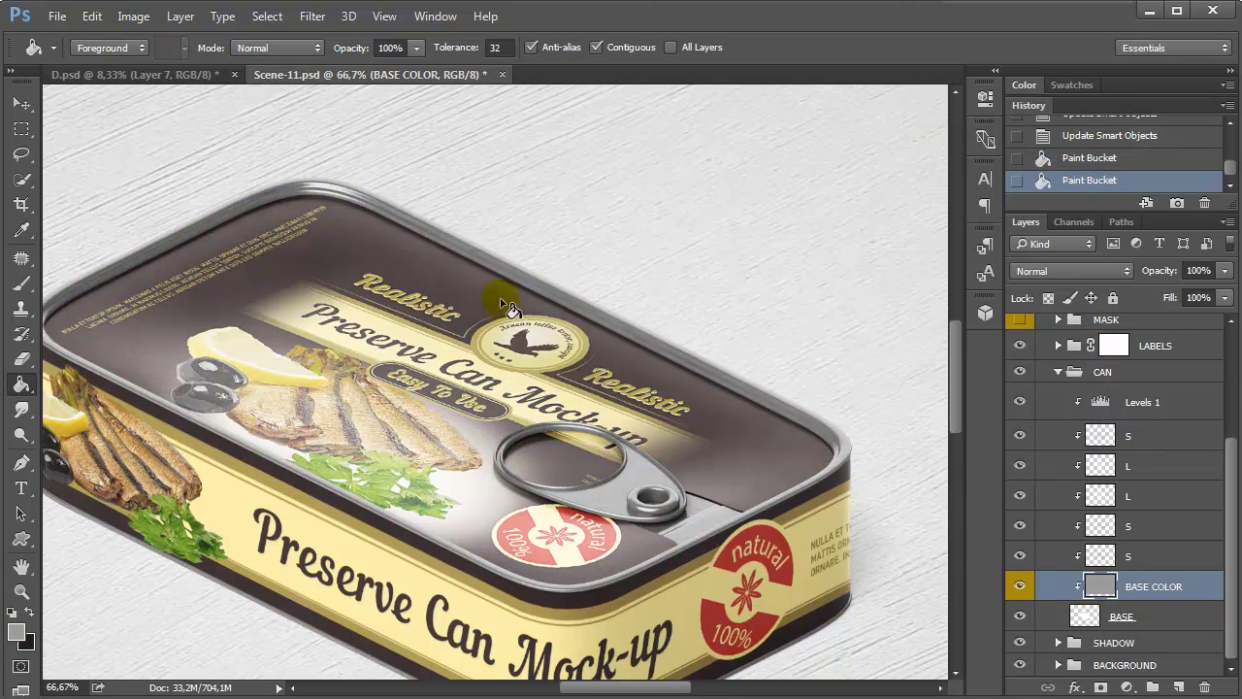
Set the foreground color to light grey #d1d1d1 and fill the can's BASE COLOR layer with it.
click(18, 629)
drag(591, 200, 565, 185)
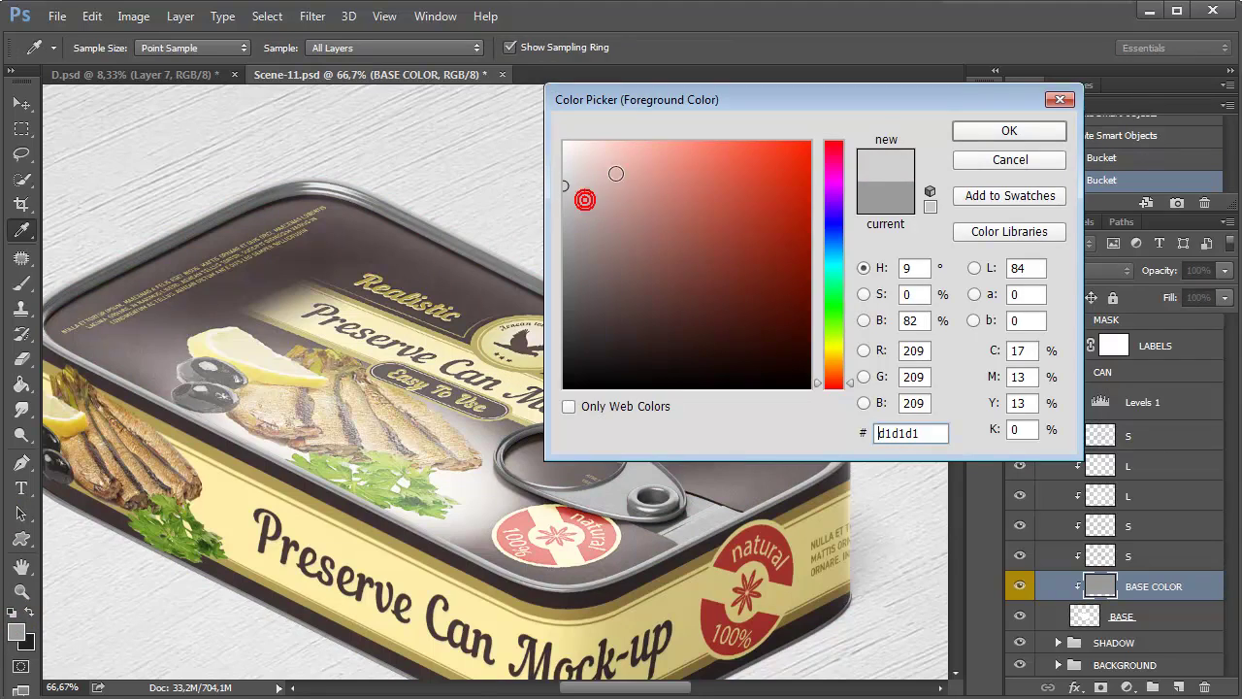
click(1012, 130)
click(964, 143)
click(493, 269)
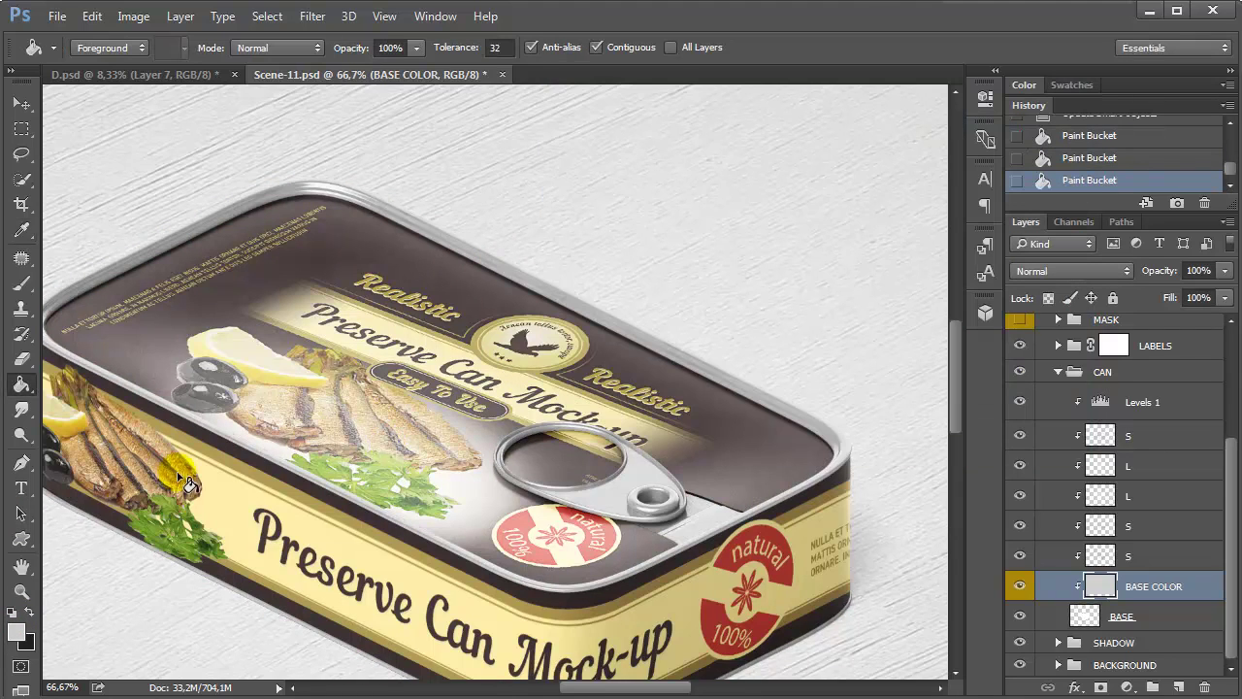
Set the foreground color to a pale teal and fill the can's BASE COLOR layer with it.
click(17, 634)
drag(837, 249, 836, 261)
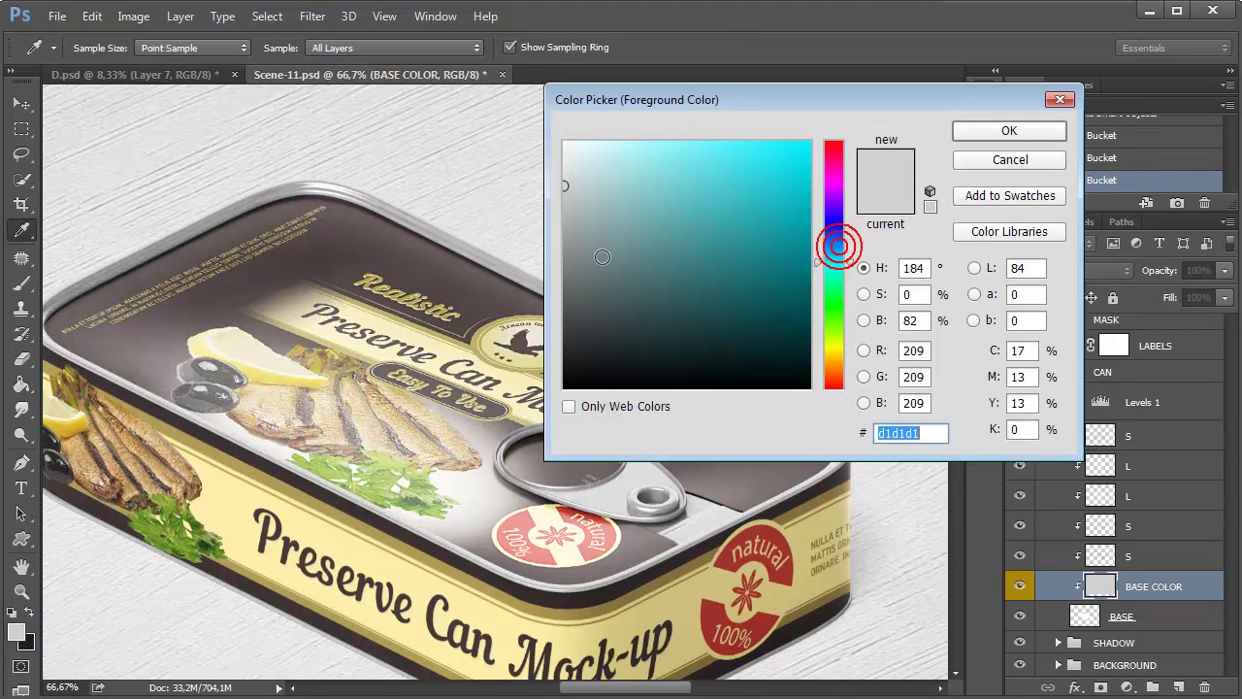
mouse_move(589, 252)
mouse_down()
mouse_move(655, 167)
mouse_move(608, 190)
mouse_up()
click(987, 131)
click(505, 276)
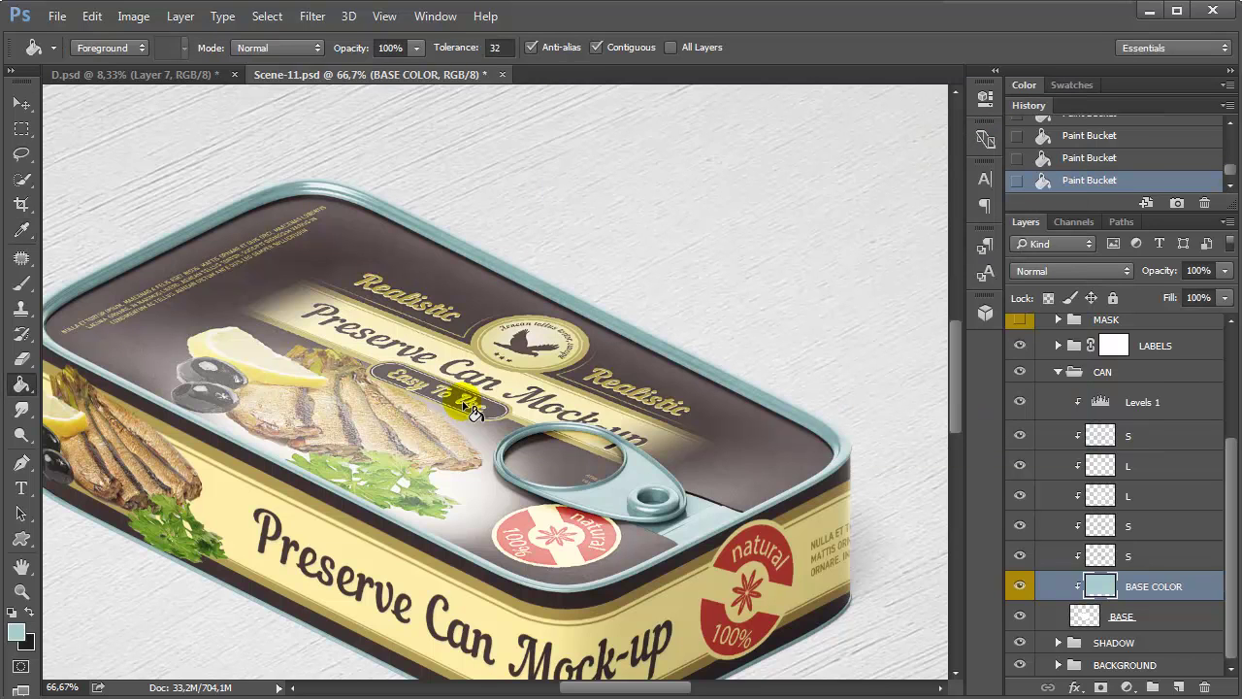
Check the whole recolored can in the scene and close Scene-11.psd without saving changes.
mouse_move(488, 469)
mouse_down()
mouse_move(640, 272)
mouse_move(453, 340)
mouse_up()
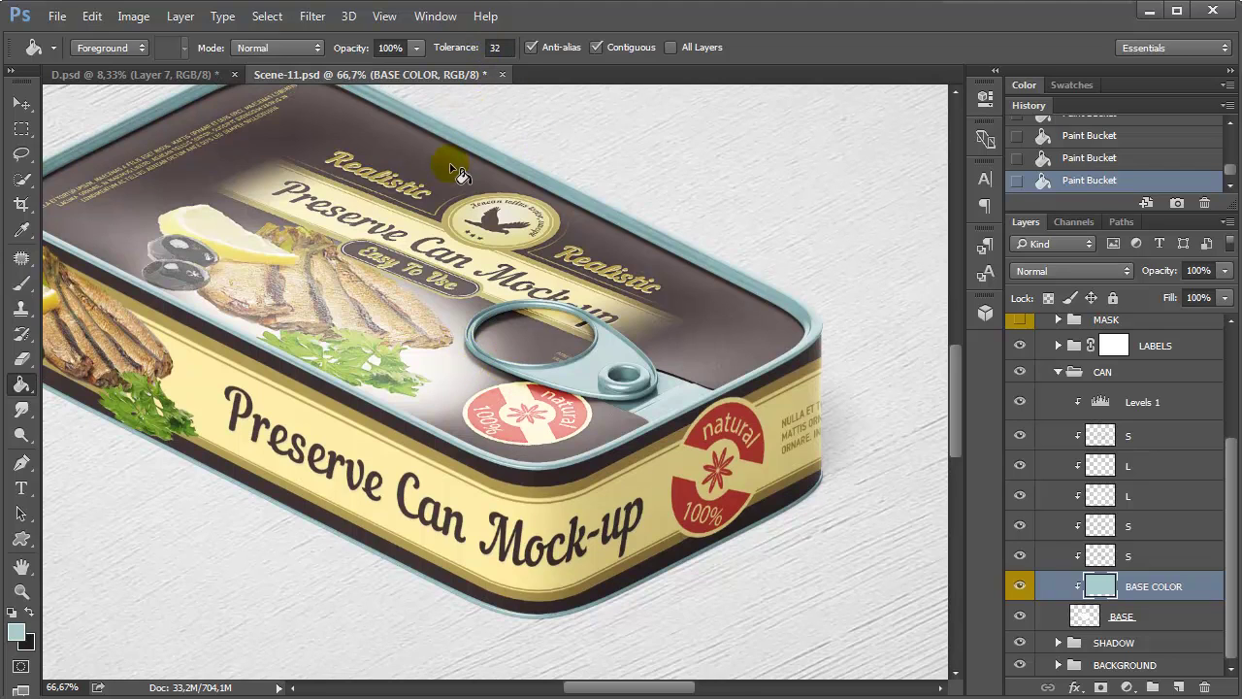
key(ctrl+minus)
key(ctrl+minus)
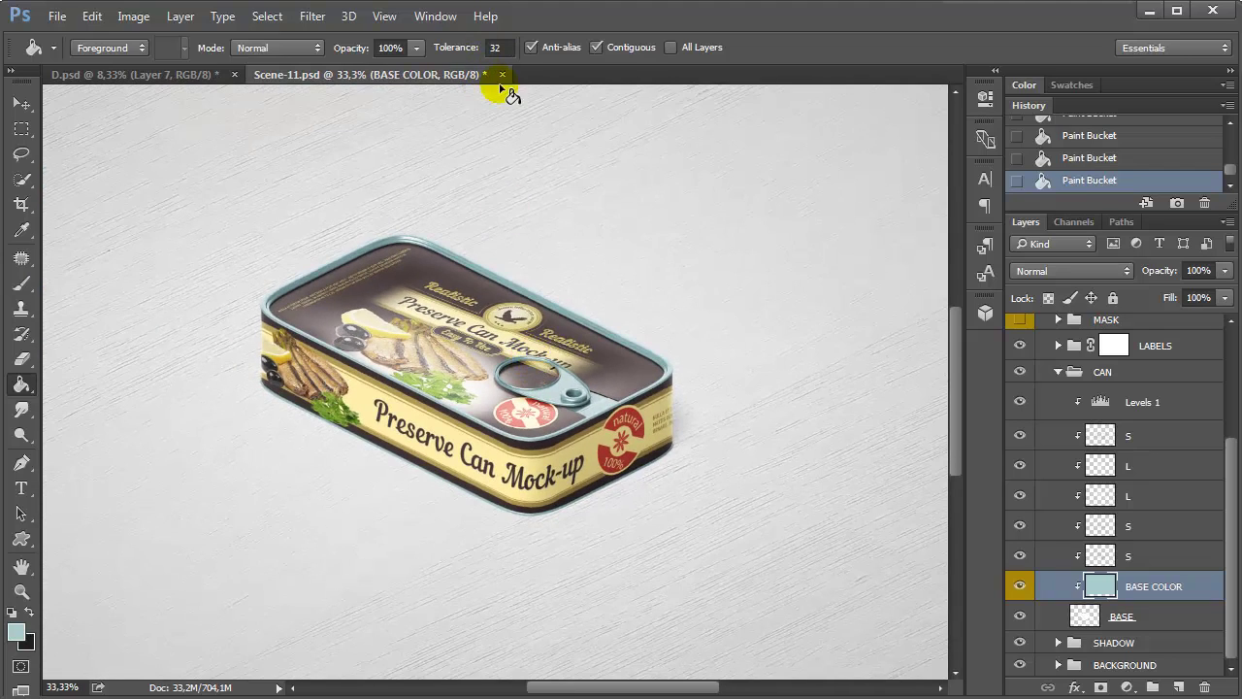
click(501, 74)
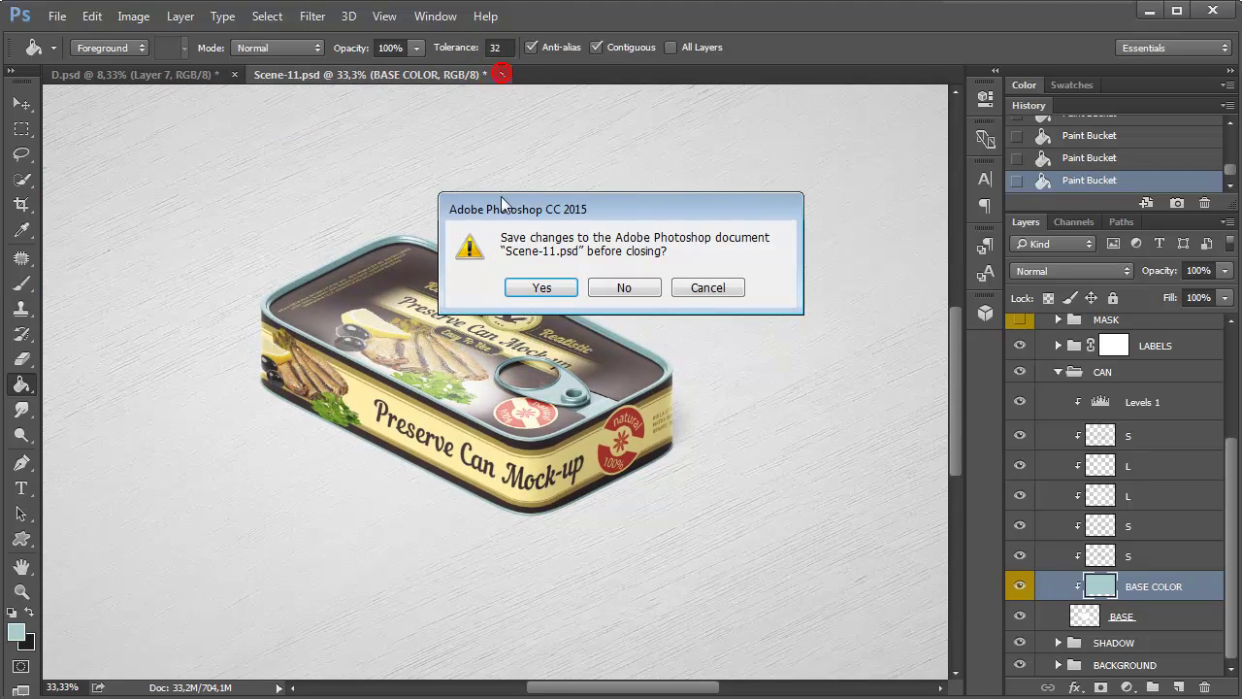
click(612, 288)
Open Scene-12.psd, view its group of five cans closer, and activate the Move tool.
click(58, 16)
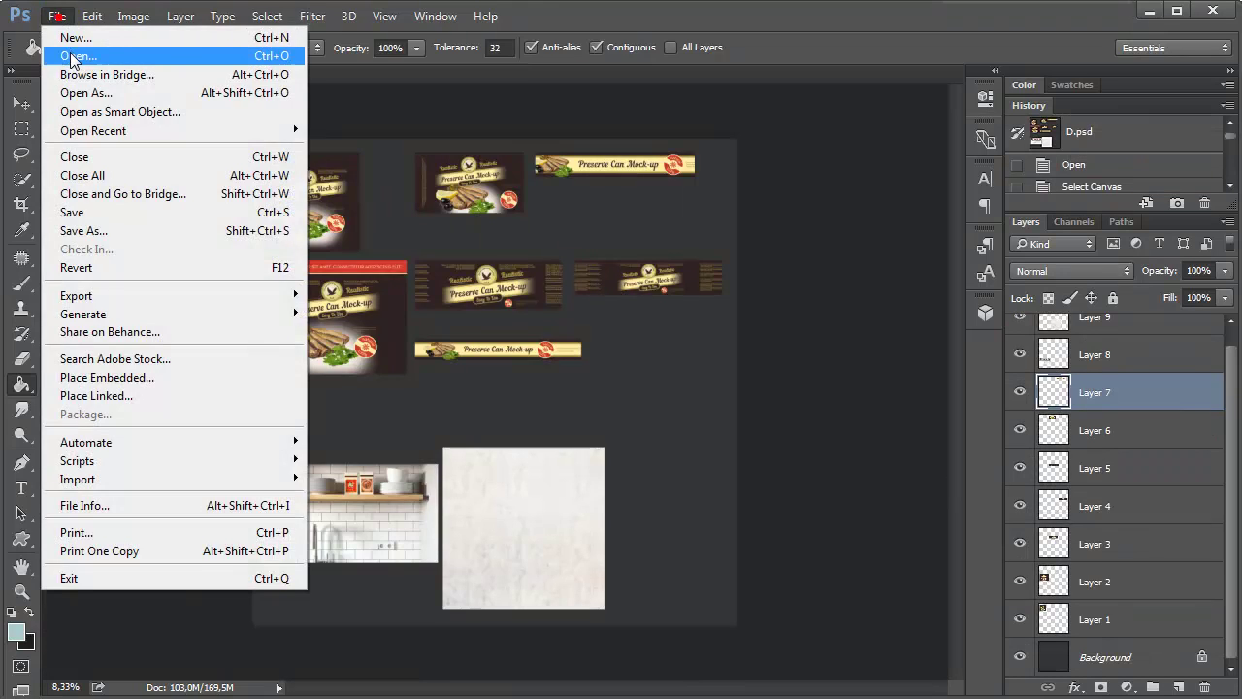
click(72, 52)
click(529, 194)
click(745, 690)
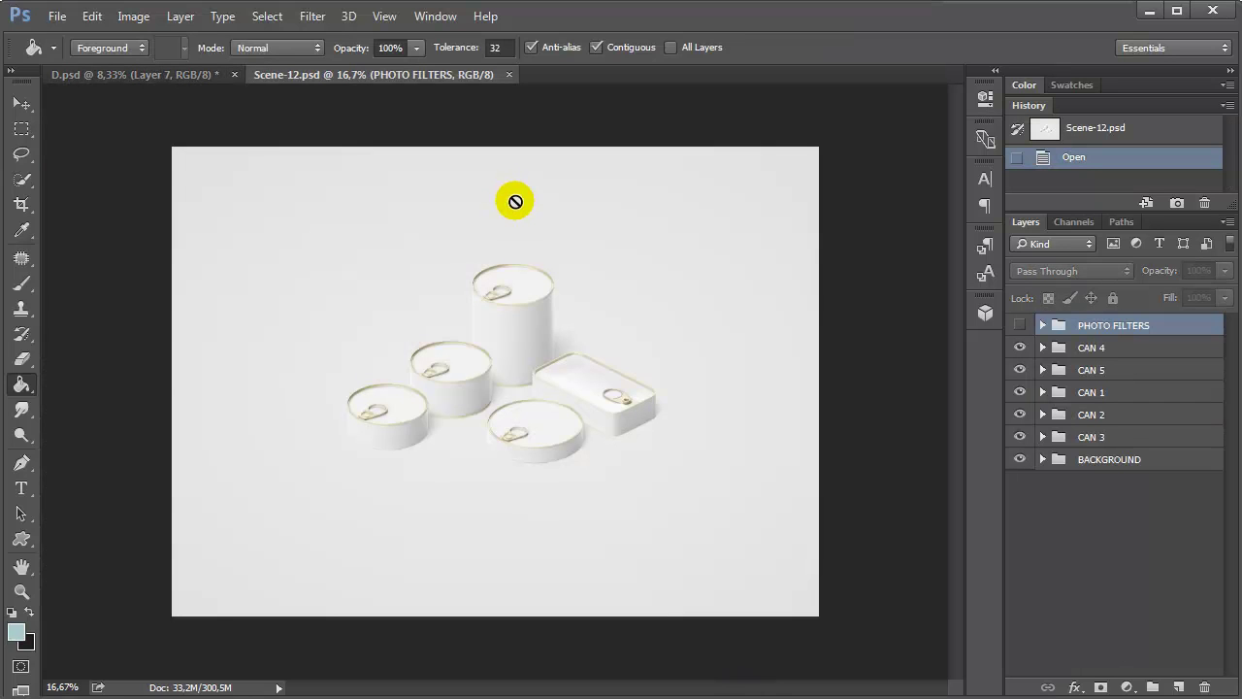
click(21, 589)
click(537, 393)
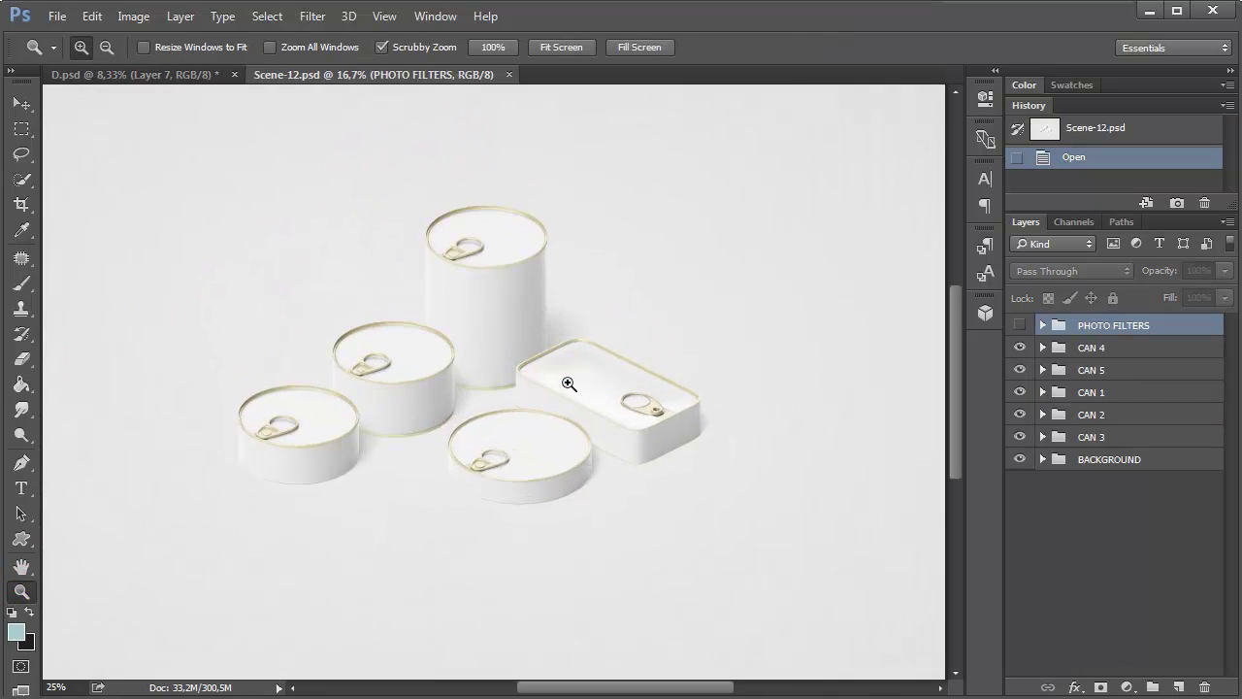
drag(577, 400, 569, 399)
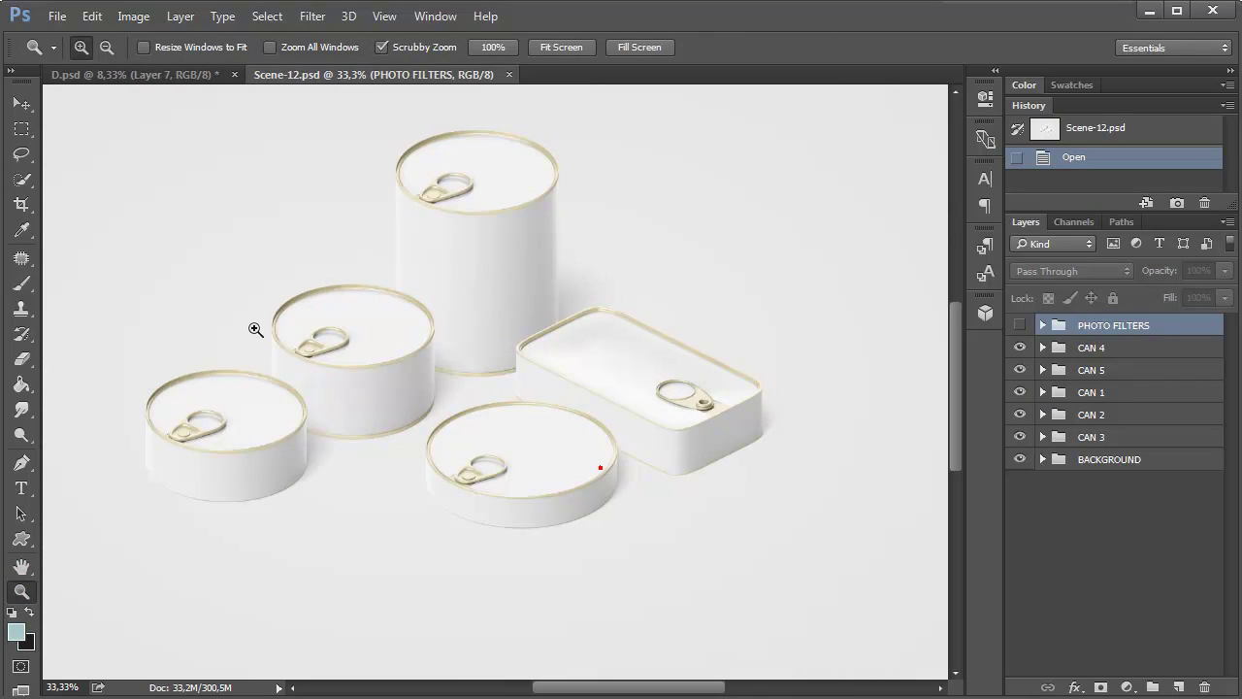
click(27, 105)
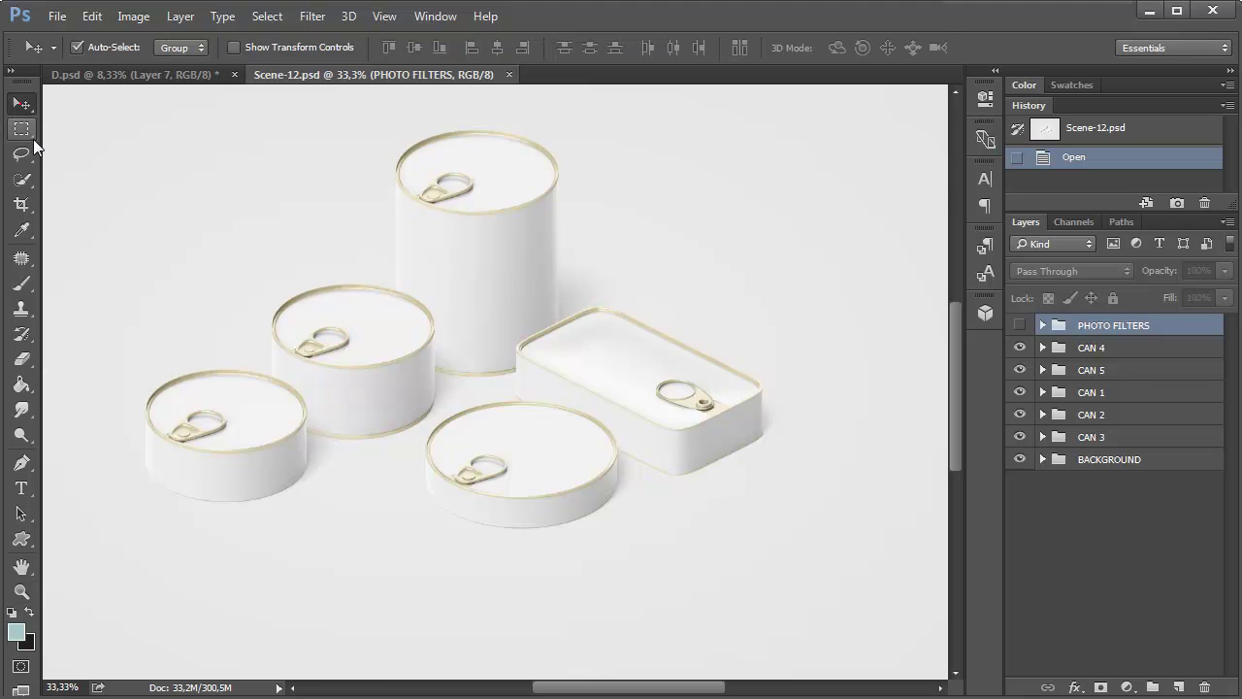
Keep auto-select on Group and reposition the medium round can (CAN 2) and the small round can (CAN 1) in the scene.
click(194, 48)
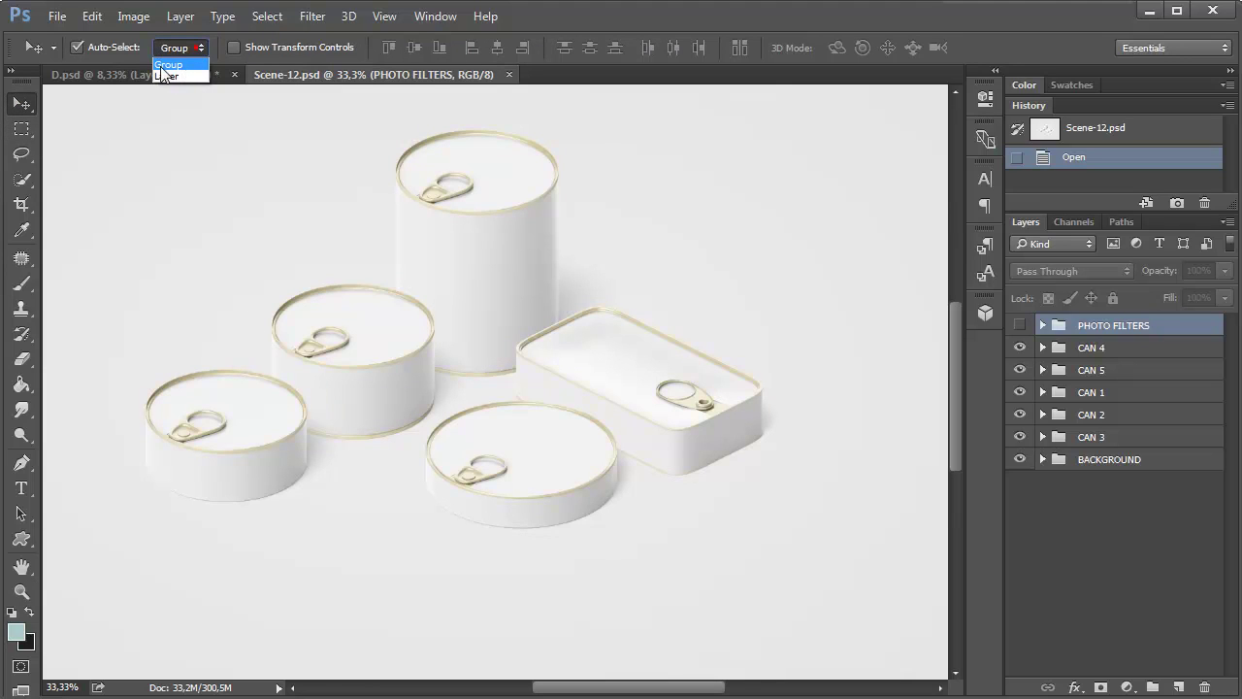
click(184, 46)
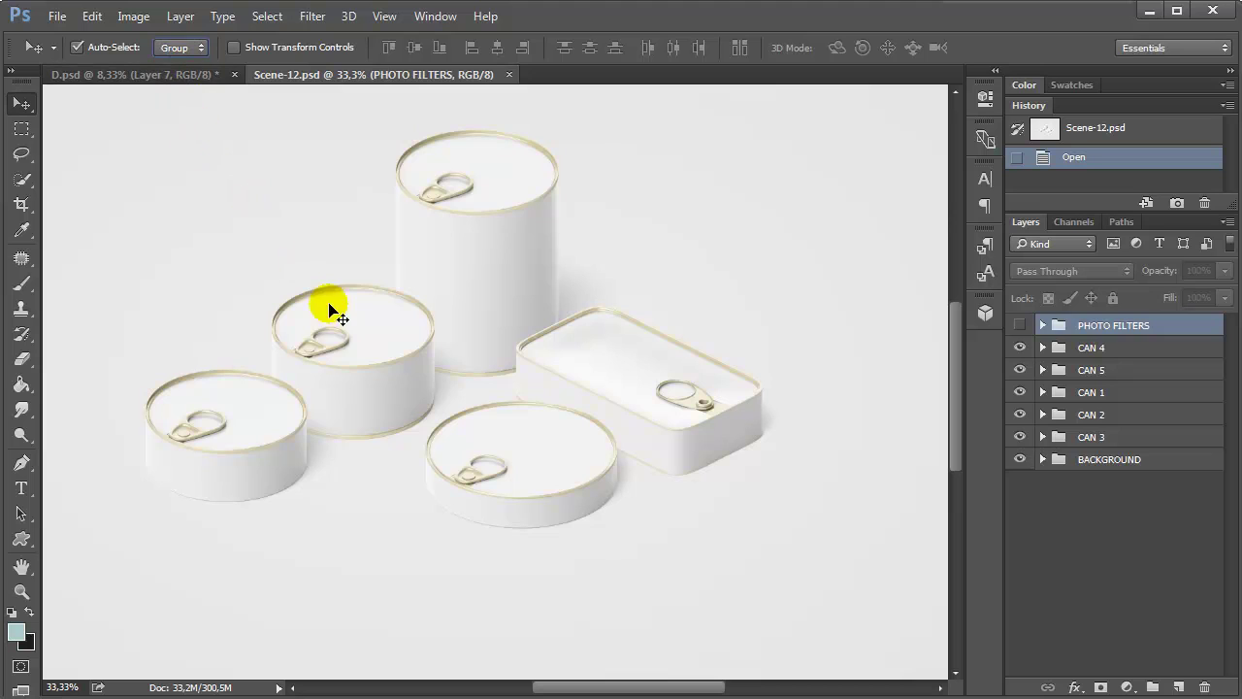
drag(346, 374, 312, 350)
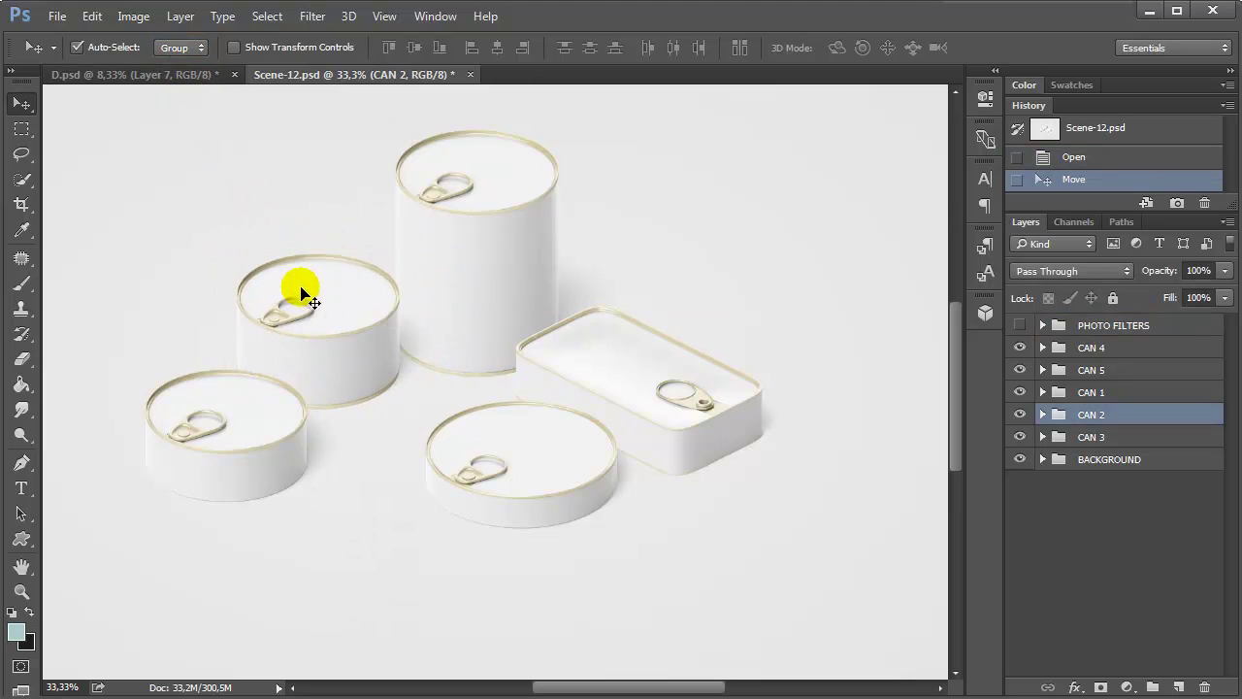
drag(254, 448, 204, 444)
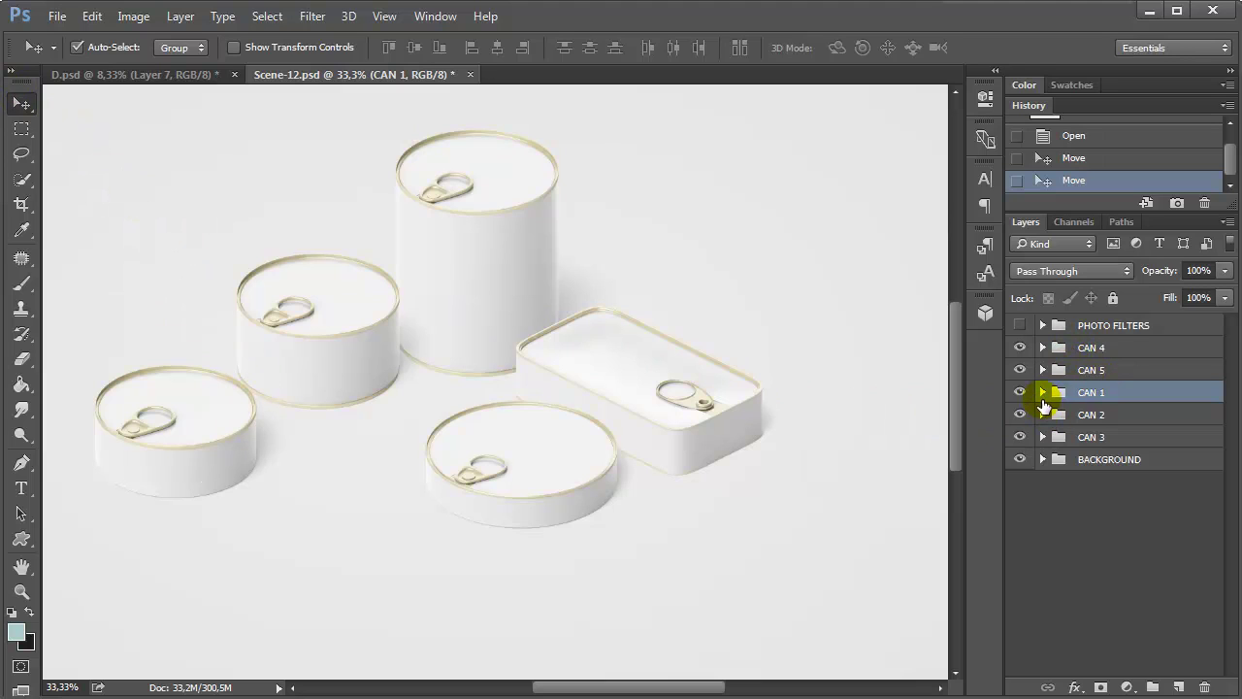
drag(214, 424, 258, 466)
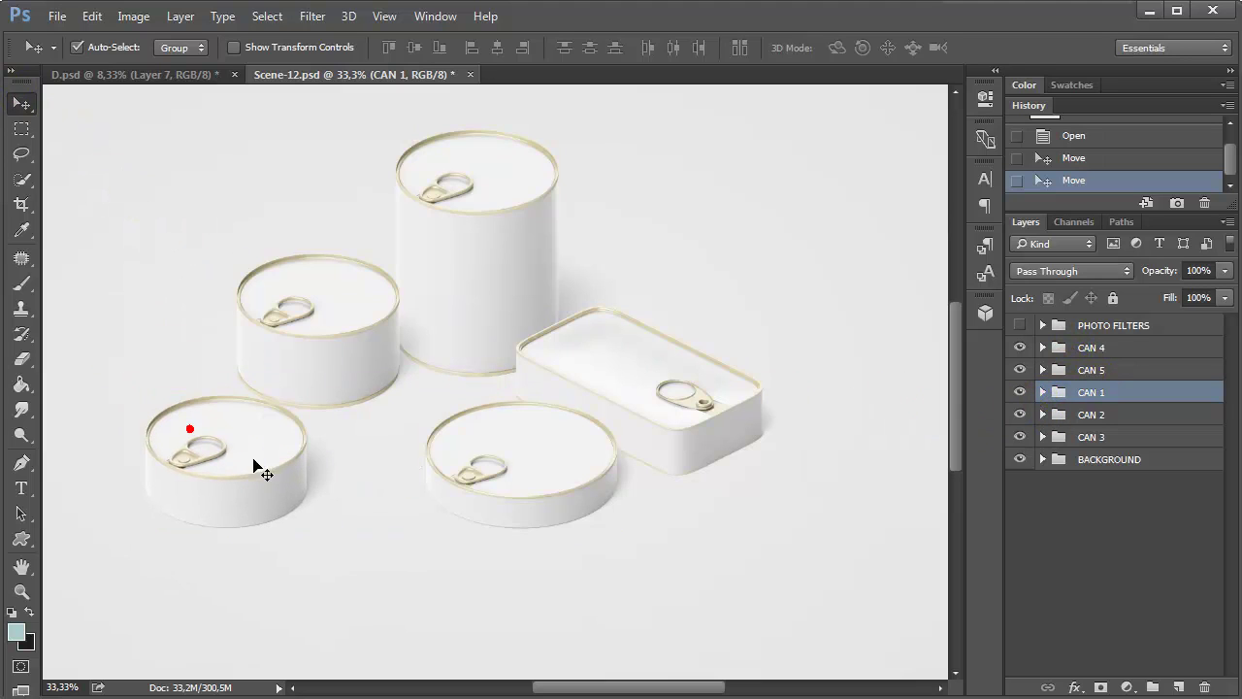
Open the CAN 1 smart object and the LABEL smart object inside it.
click(1042, 392)
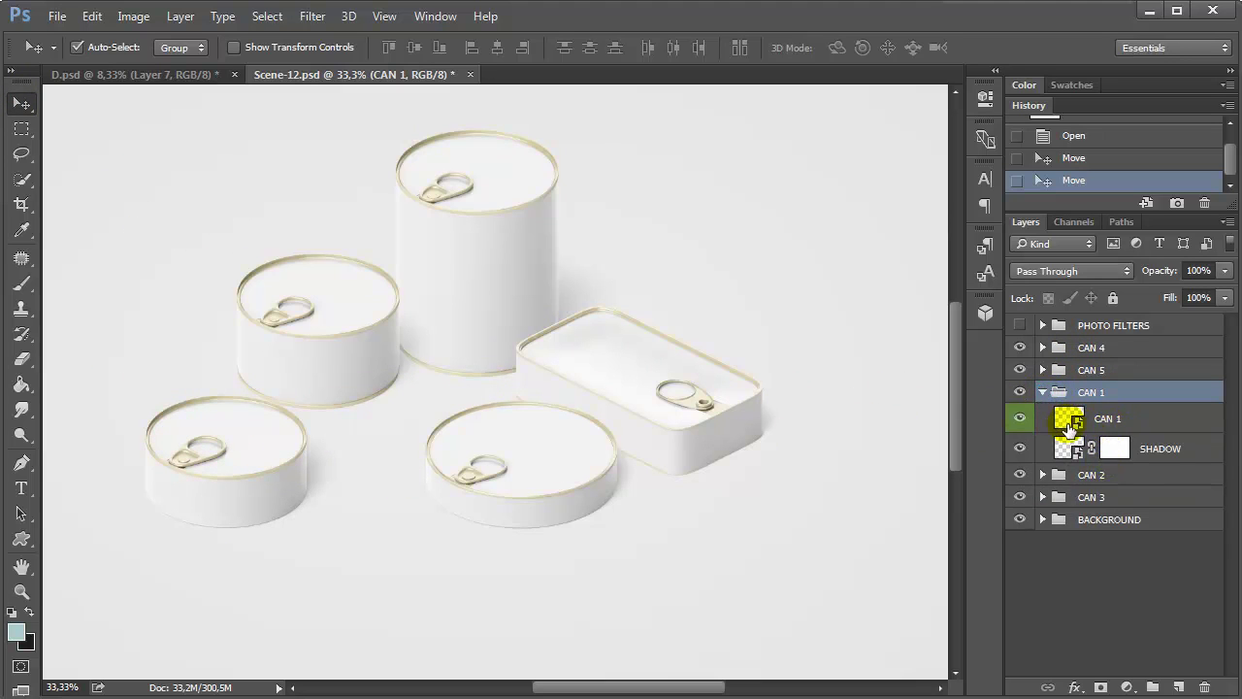
double_click(1070, 420)
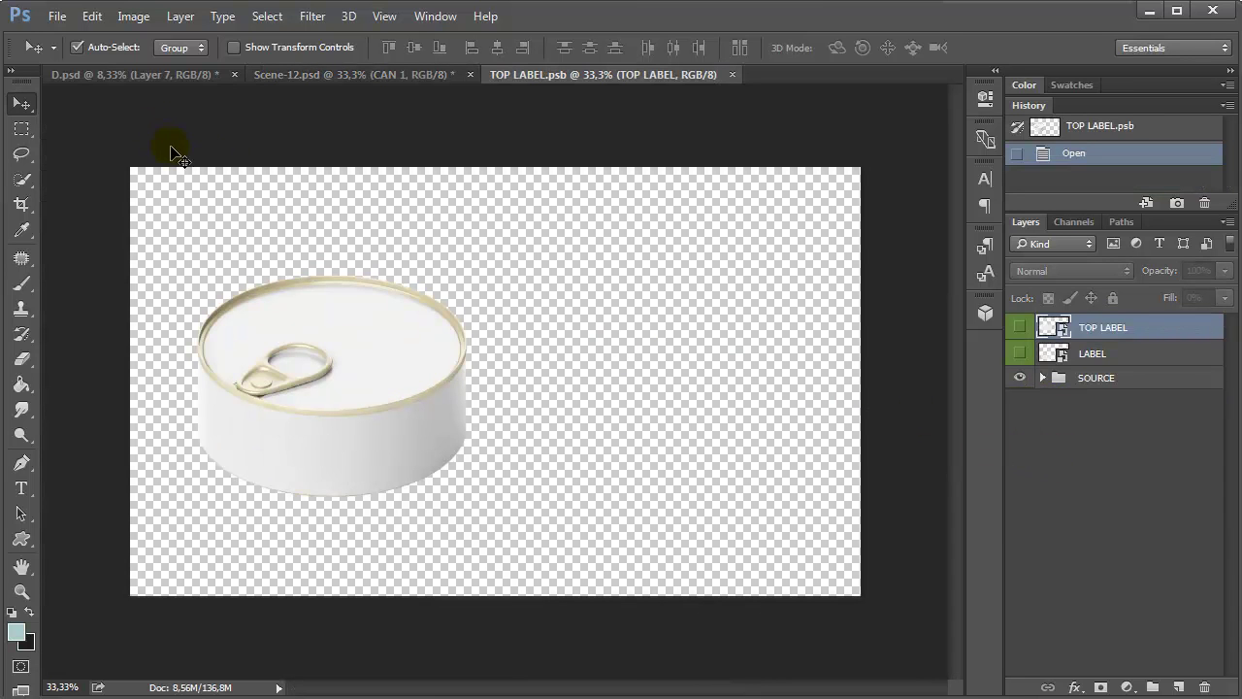
double_click(1046, 355)
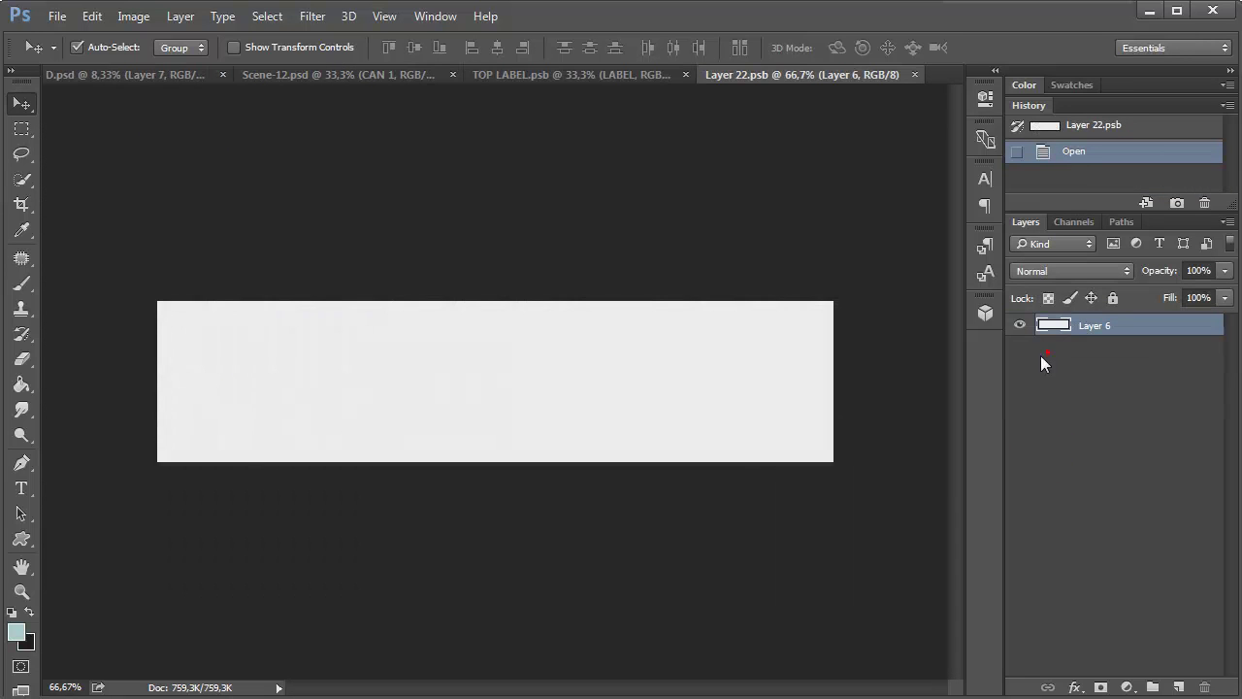
Copy the narrow dark wraparound label artwork (Layer 4) from D.psd and paste it into Layer 22.psb.
click(111, 76)
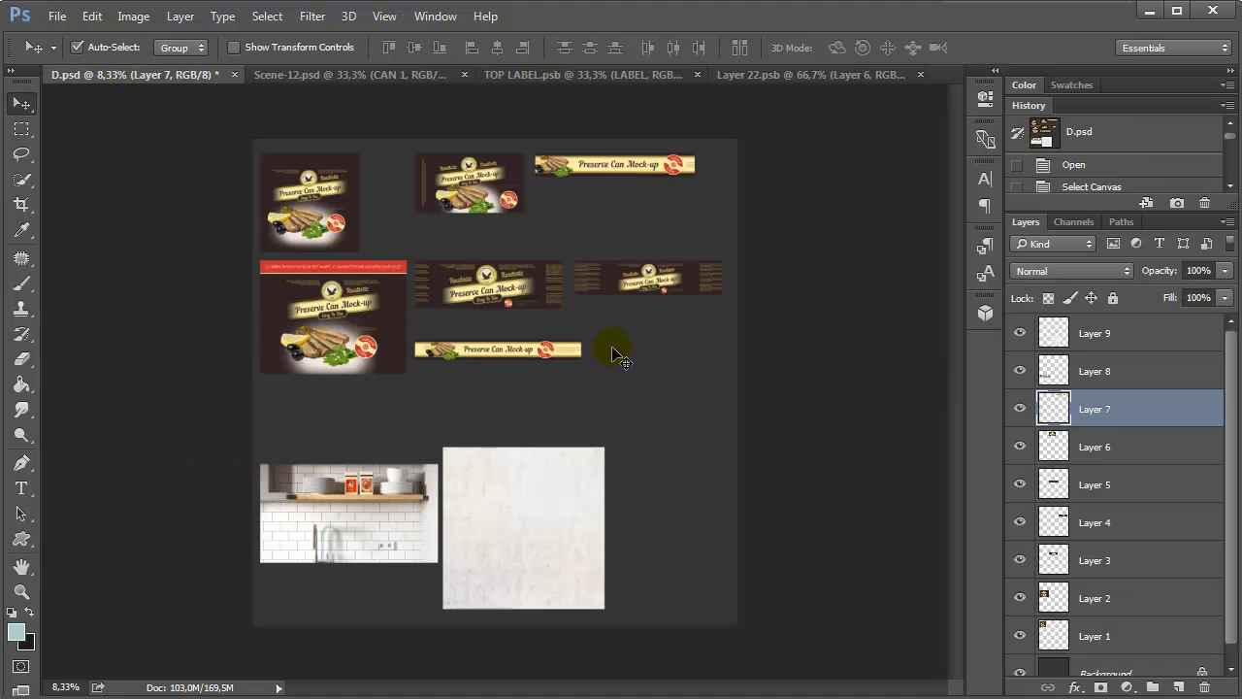
click(645, 283)
key(ctrl+a)
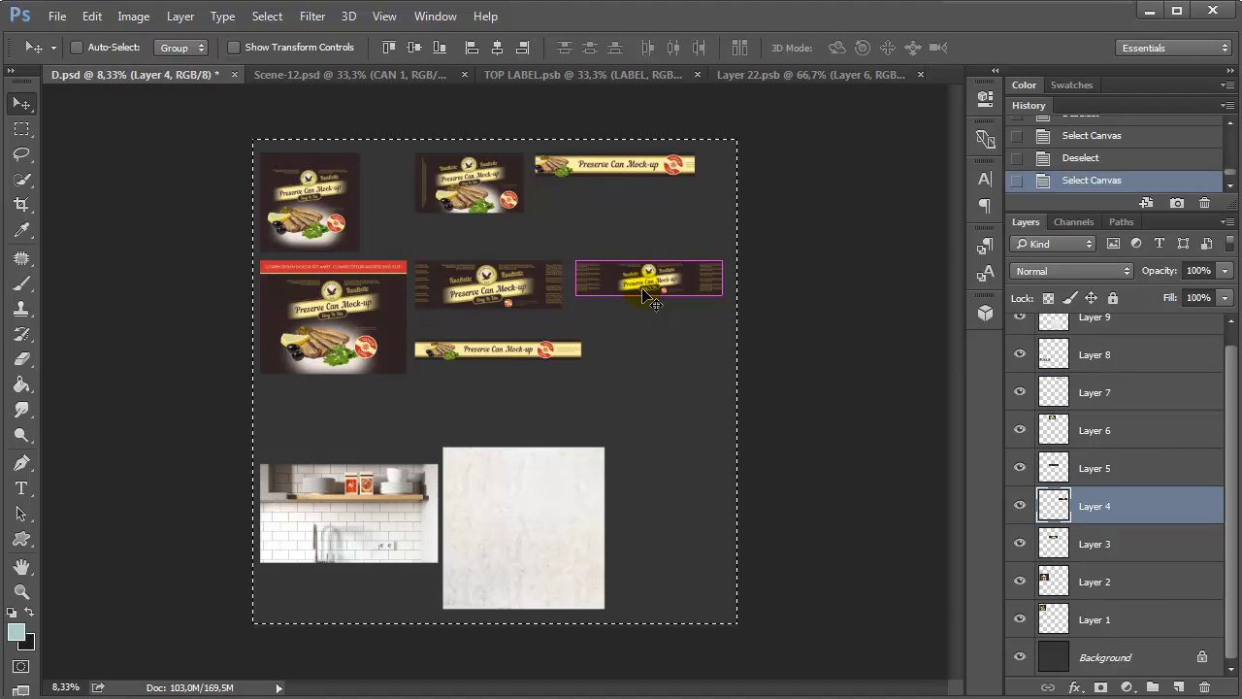
key(ctrl+d)
click(738, 75)
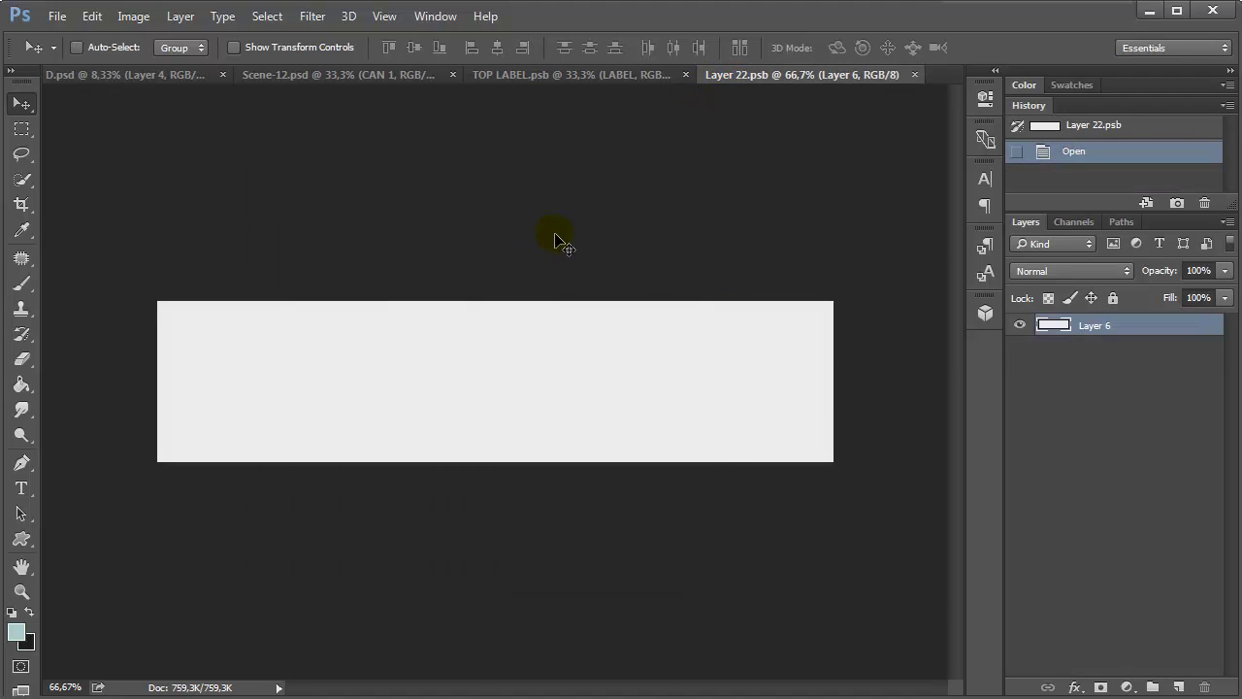
key(ctrl+v)
Center the pasted wraparound artwork horizontally and vertically on the canvas and deselect.
key(ctrl+a)
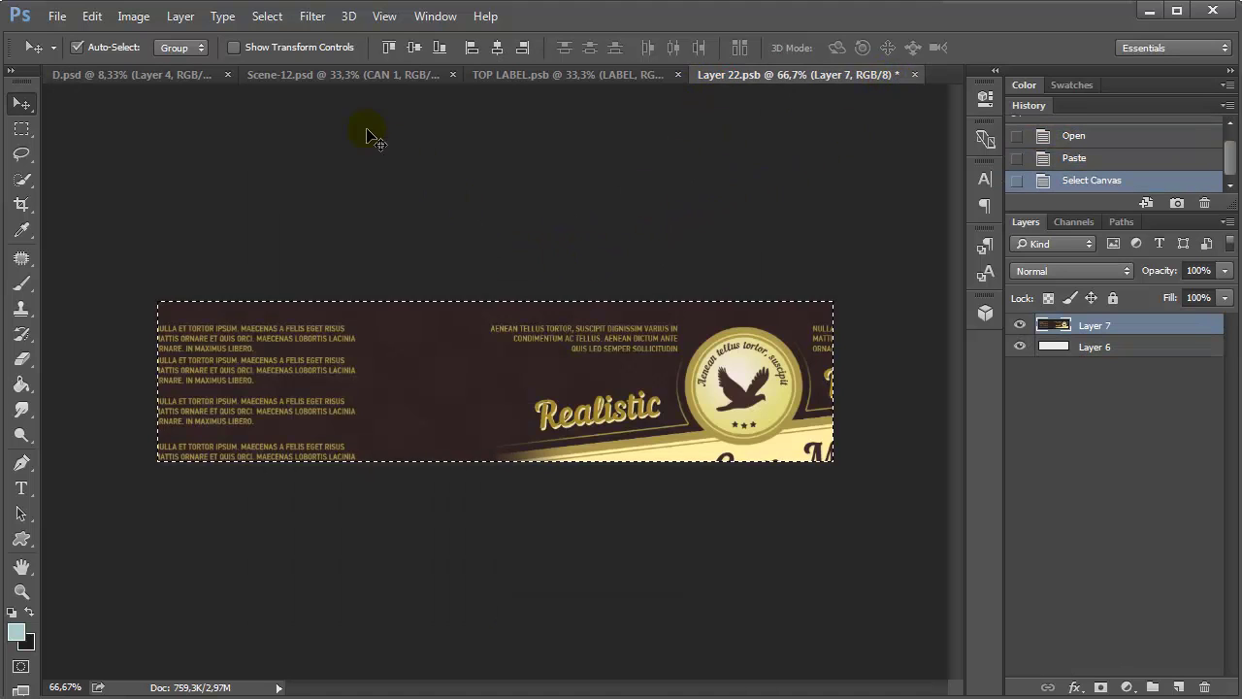
click(499, 47)
click(413, 47)
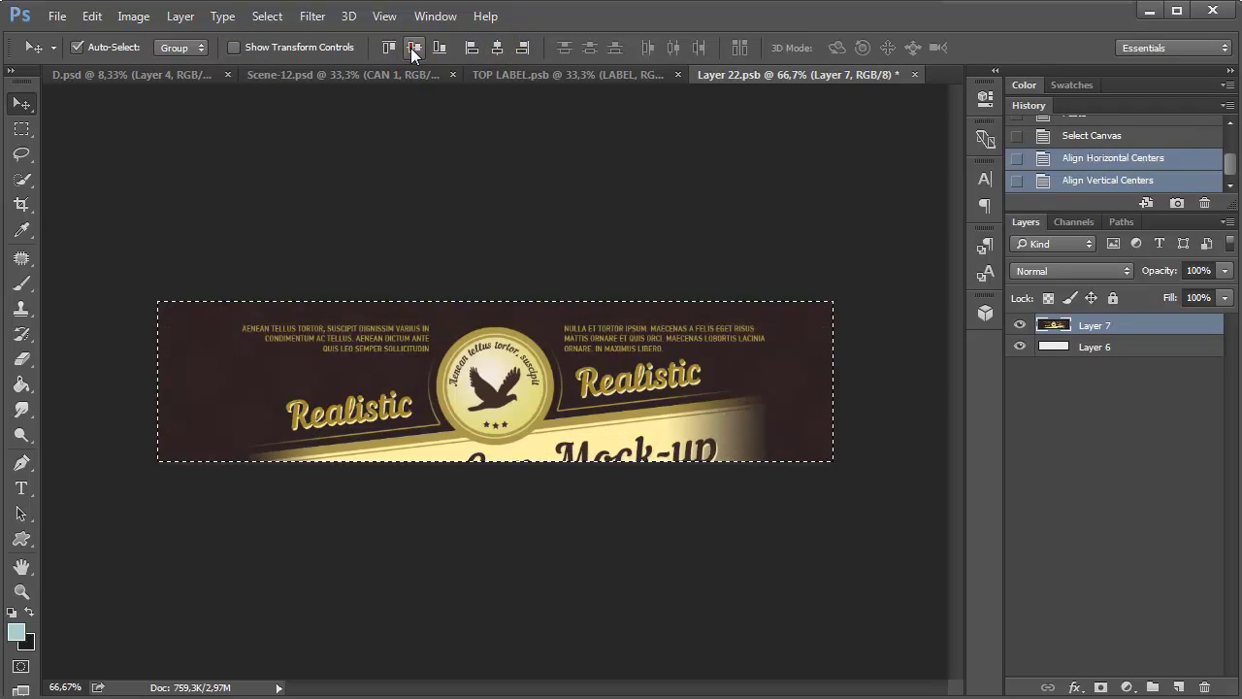
key(ctrl+d)
Scale the wraparound artwork proportionally to 58% with Free Transform.
key(ctrl+t)
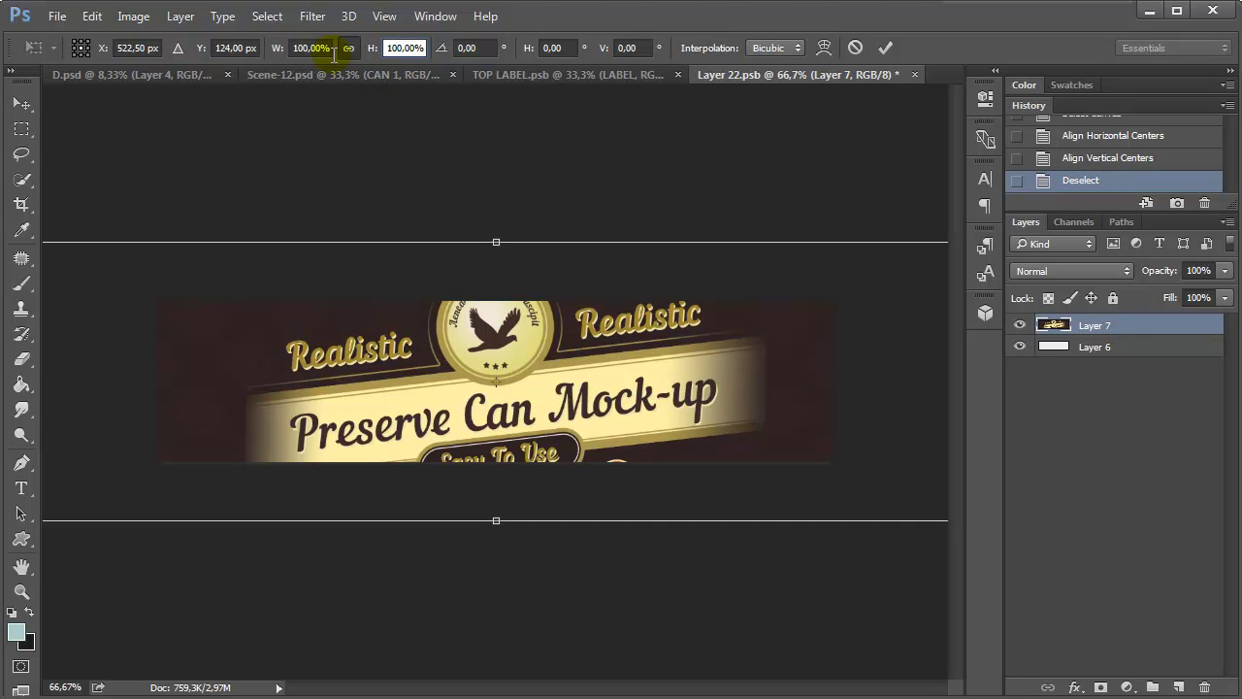
key(shift+Down)
key(shift+Down)
key(shift+Down)
key(shift+Down)
key(Down)
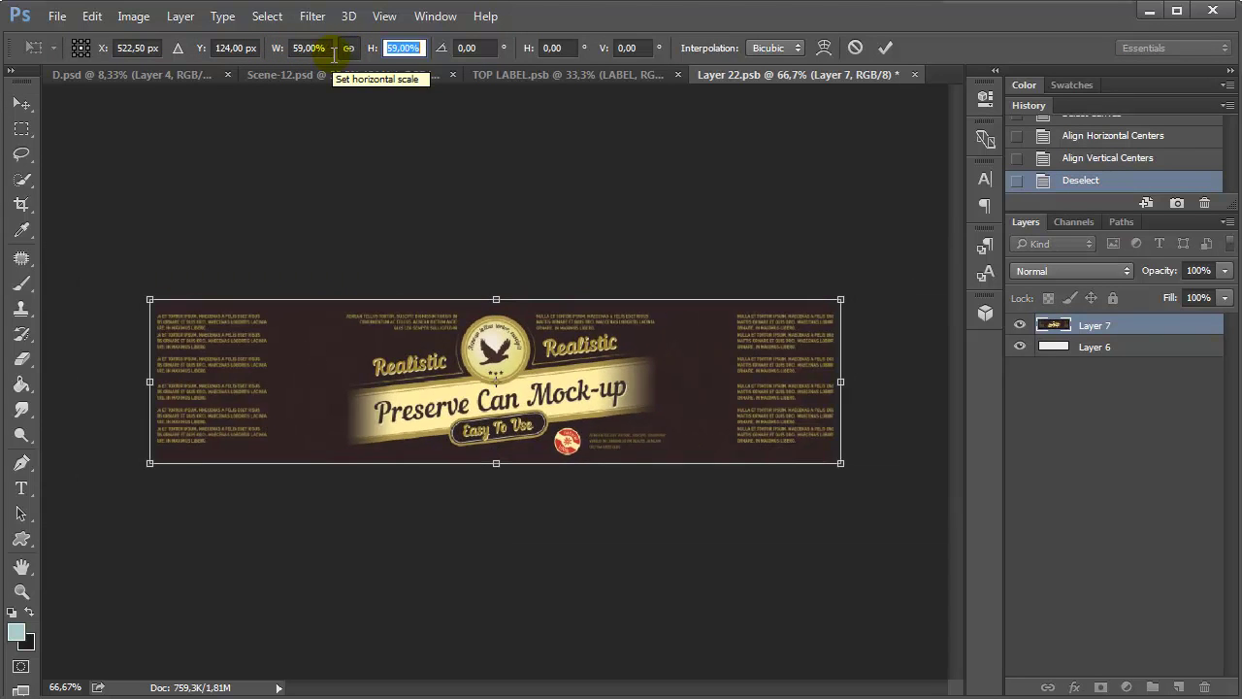
key(Down)
key(Return)
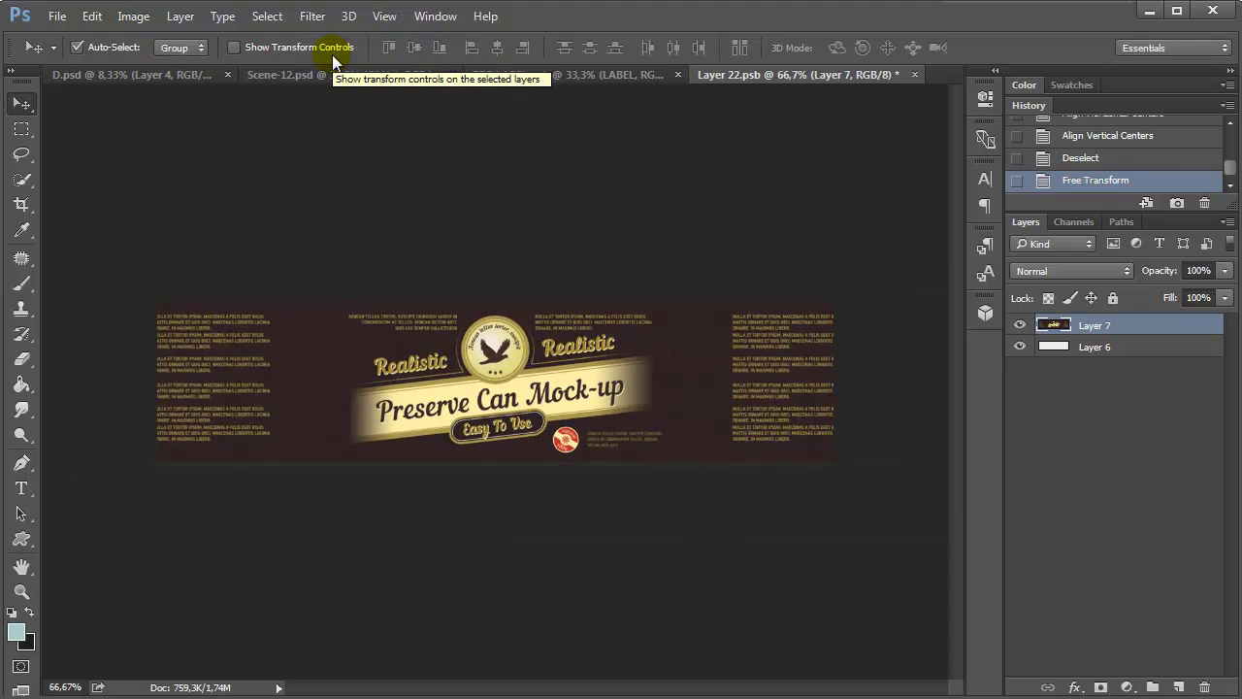
Close Layer 22.psb with its changes saved and return to TOP LABEL.psb.
click(913, 74)
click(524, 285)
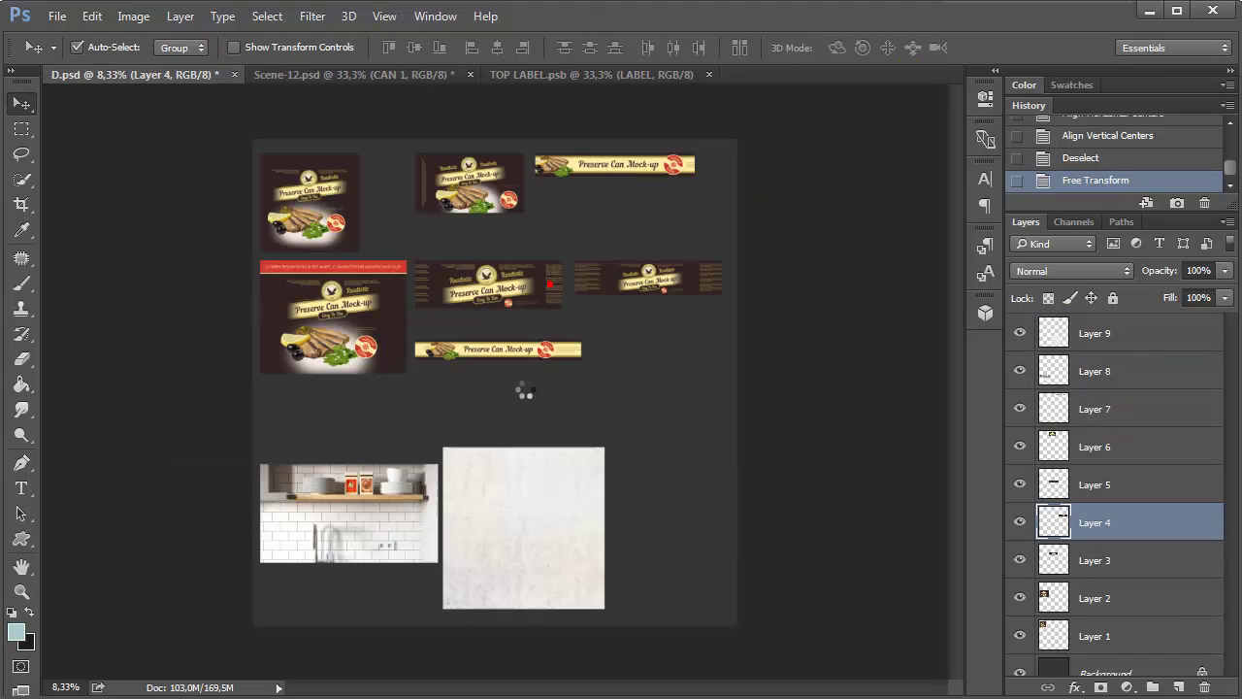
click(649, 73)
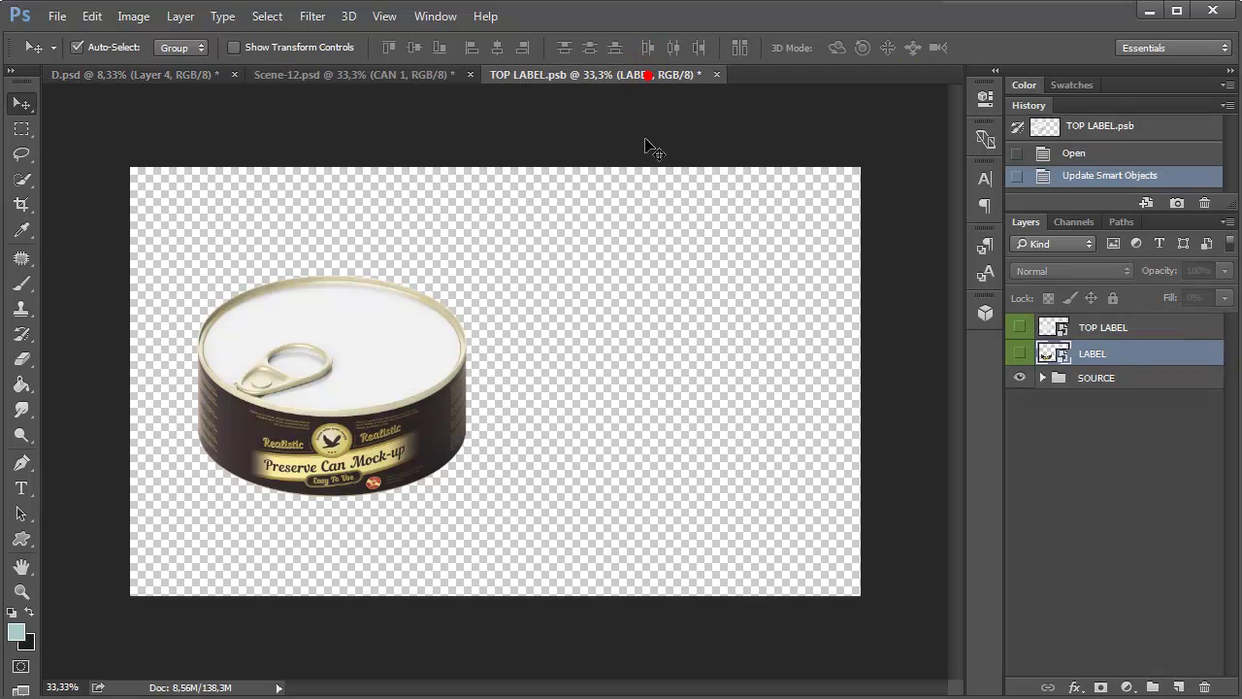
Open the TOP LABEL smart object and paste into it the square lid artwork (Layer 1) copied from D.psd.
double_click(1055, 331)
click(124, 75)
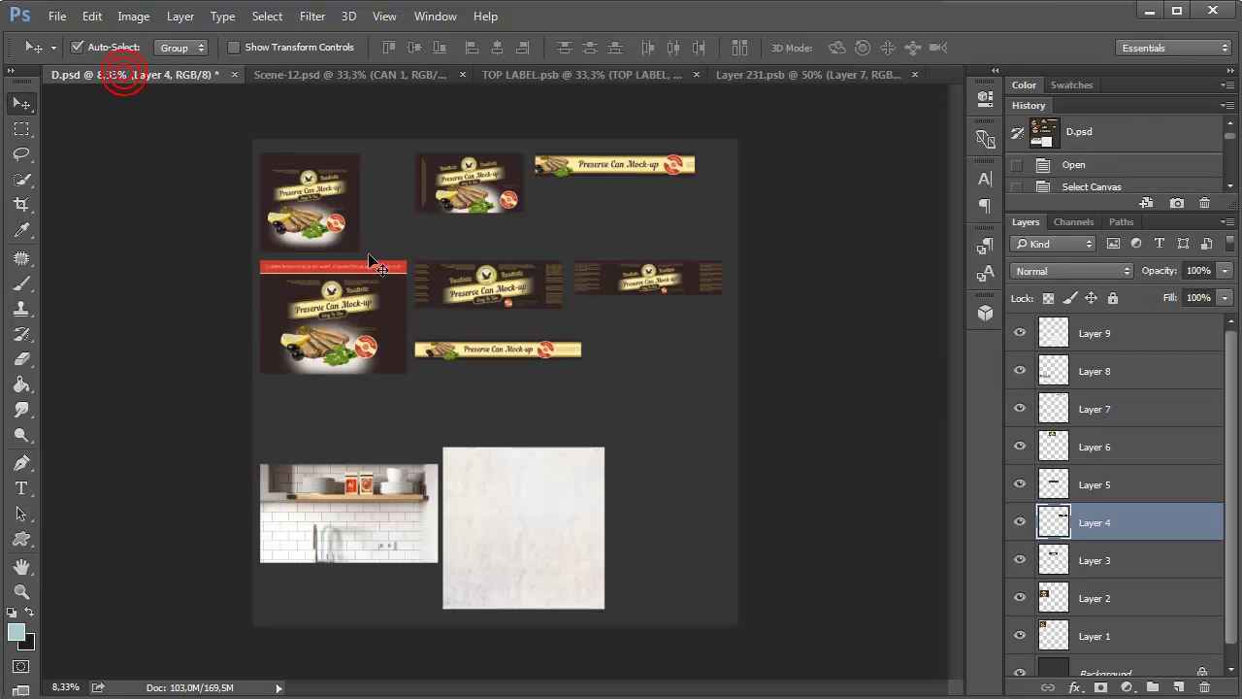
click(335, 226)
key(ctrl+d)
key(ctrl+a)
key(ctrl+d)
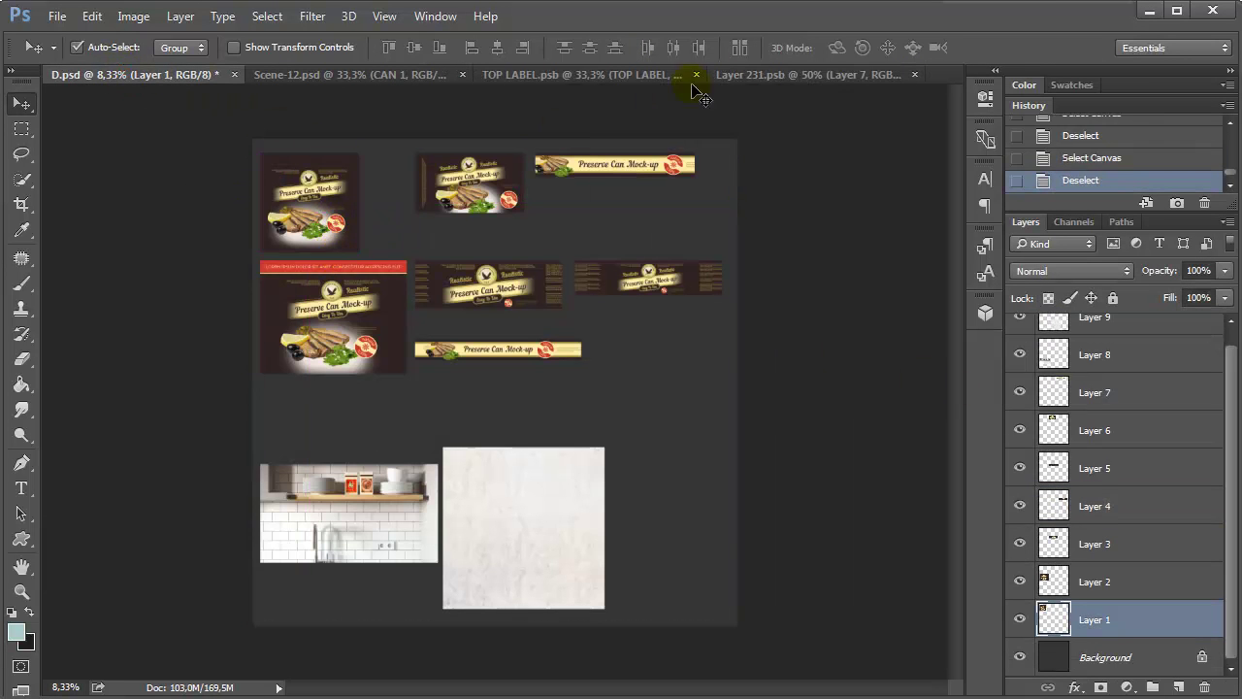
click(745, 74)
key(ctrl+v)
Center the pasted square lid artwork horizontally and vertically in Layer 231.psb and deselect.
key(ctrl+a)
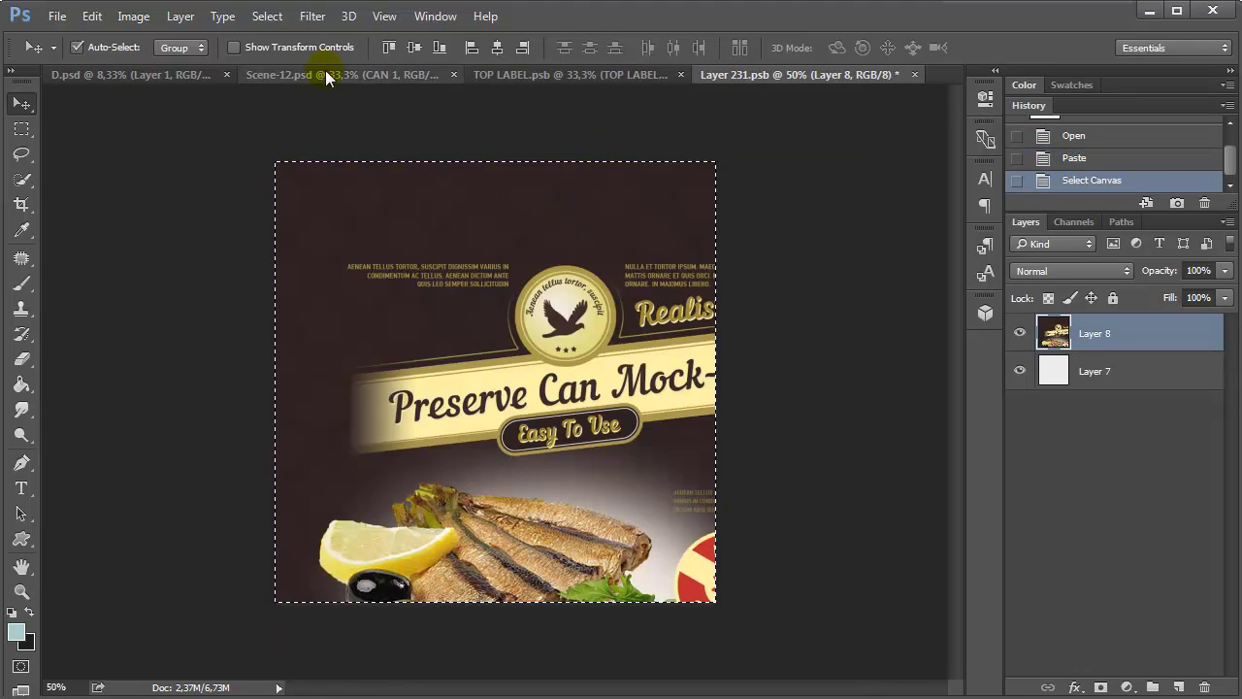
click(496, 47)
click(413, 46)
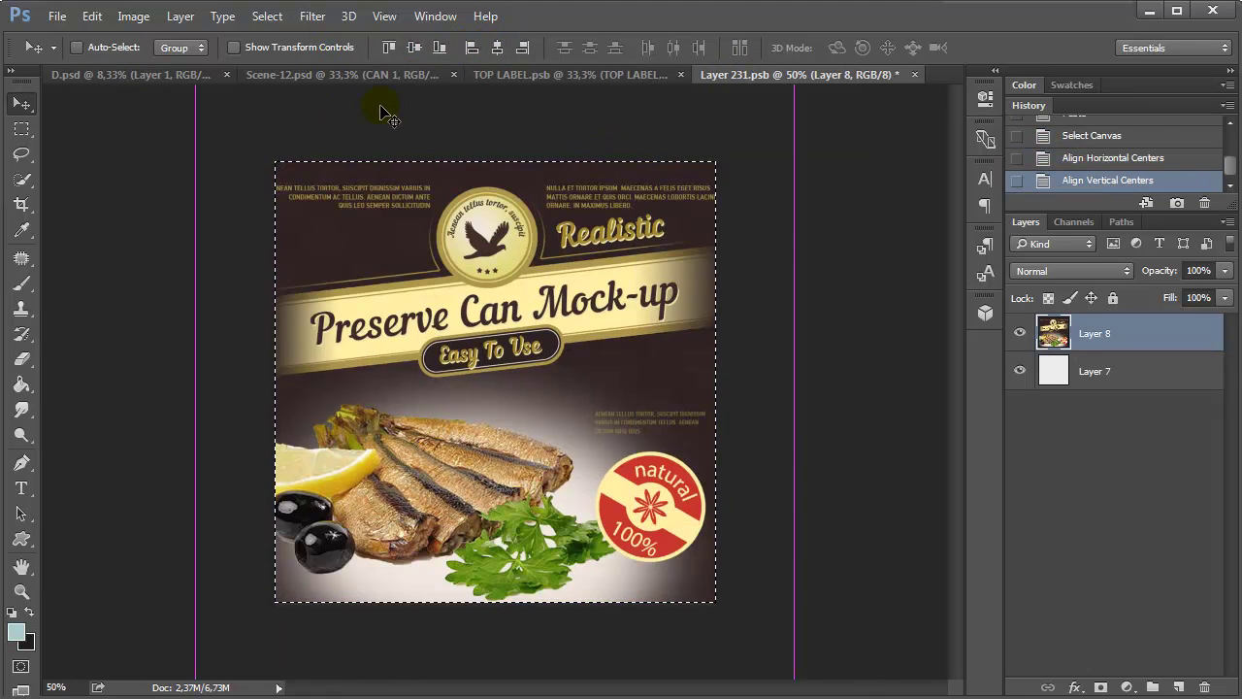
key(ctrl+d)
Scale the lid artwork down proportionally around its center until it just covers the square canvas.
key(ctrl+t)
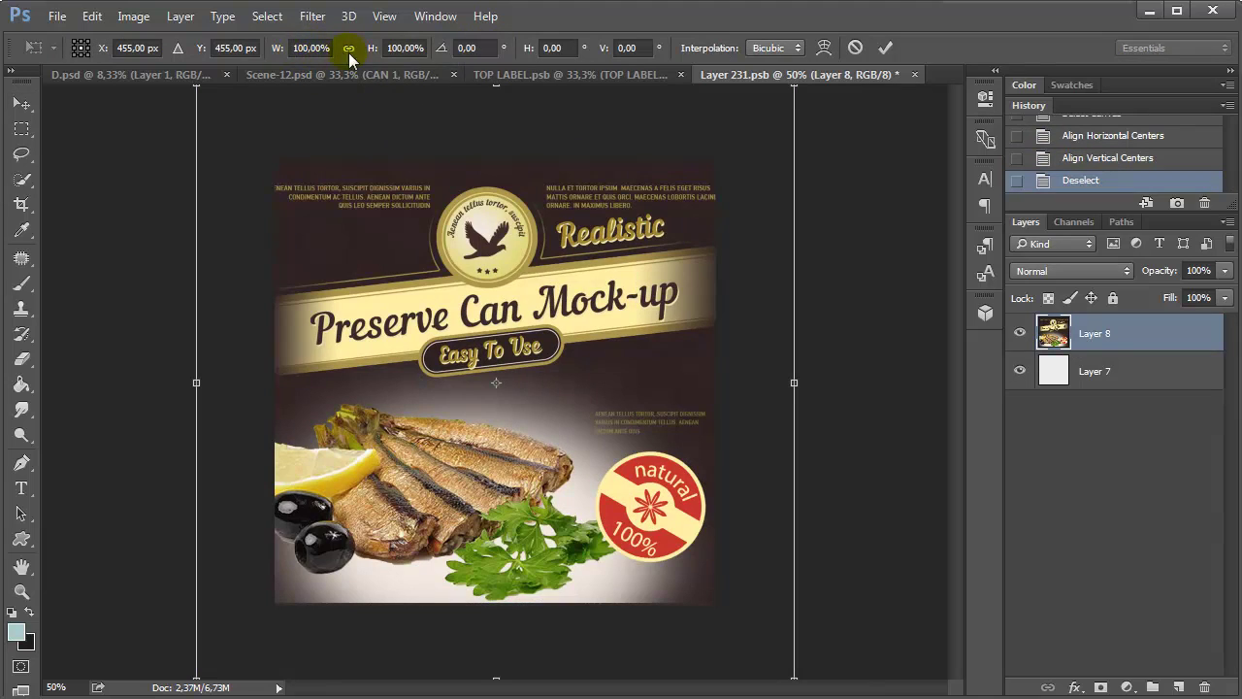
key(ctrl+minus)
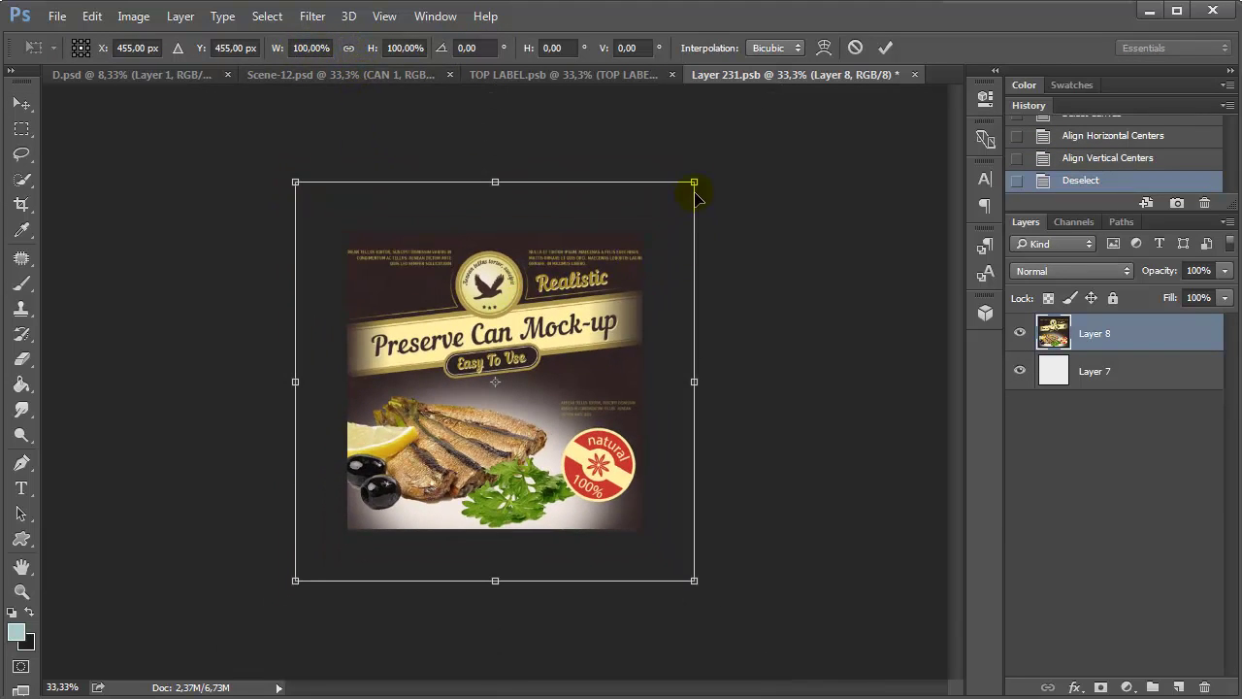
drag(694, 193, 645, 222)
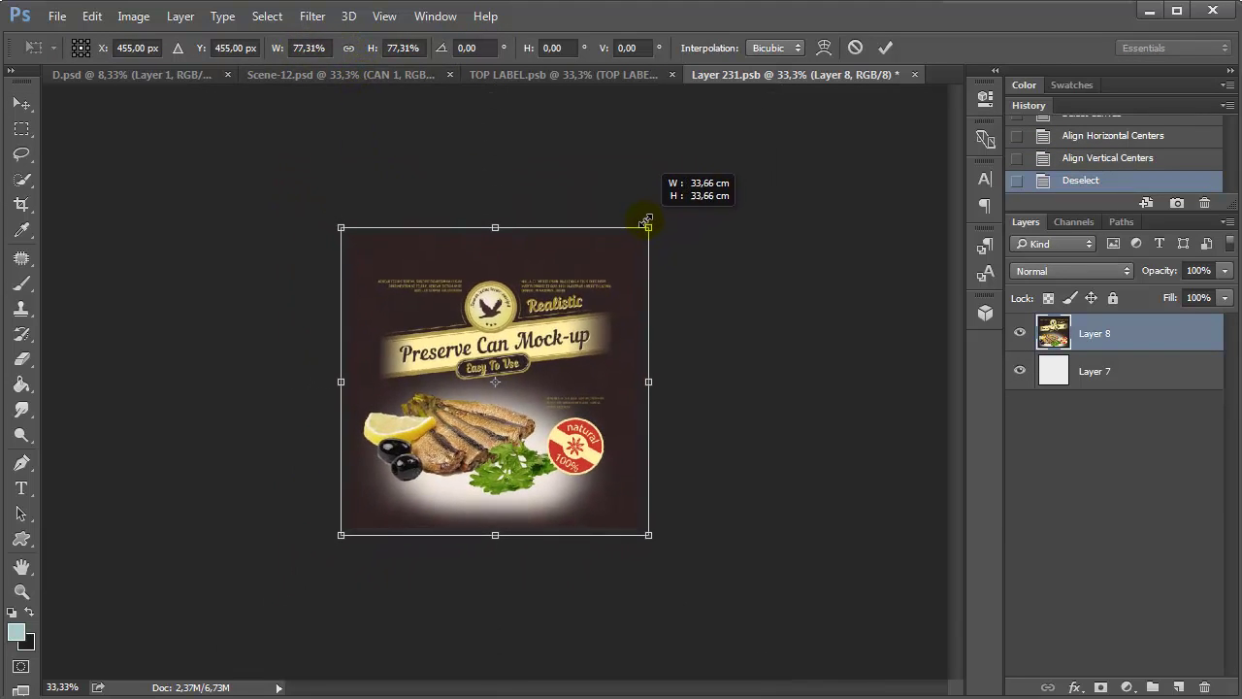
key(Return)
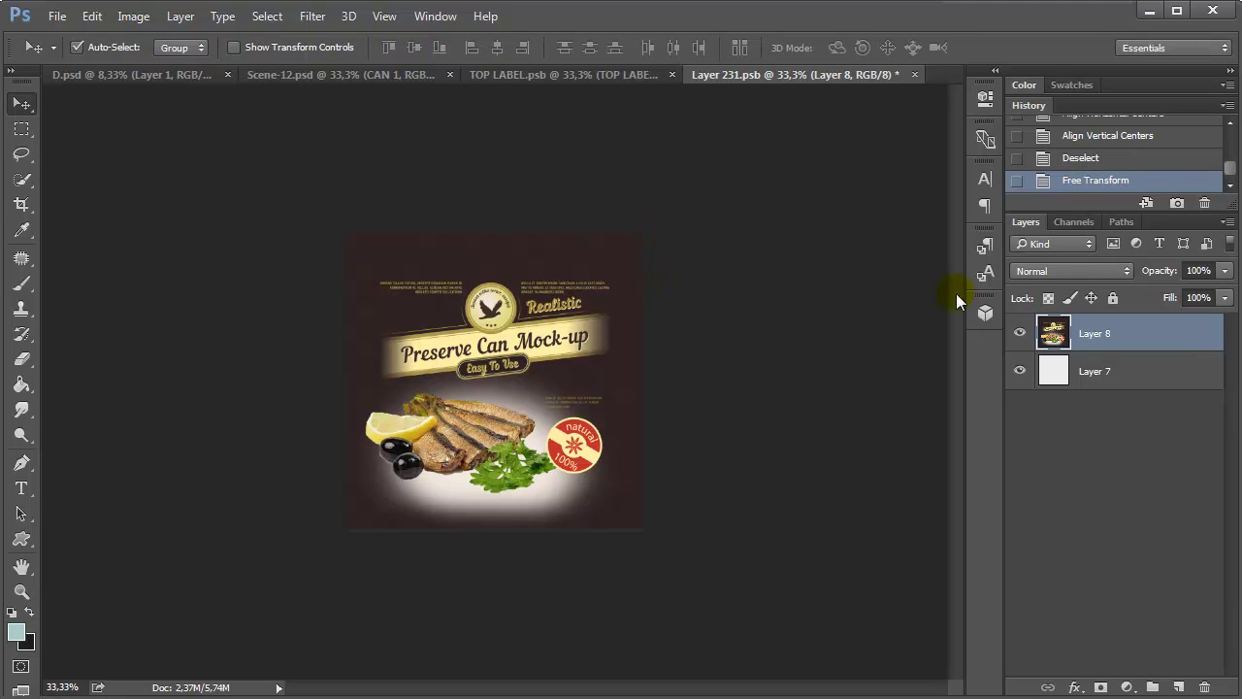
Close Layer 231.psb and TOP LABEL.psb with their changes saved and return to Scene-12.psd.
click(913, 74)
click(541, 287)
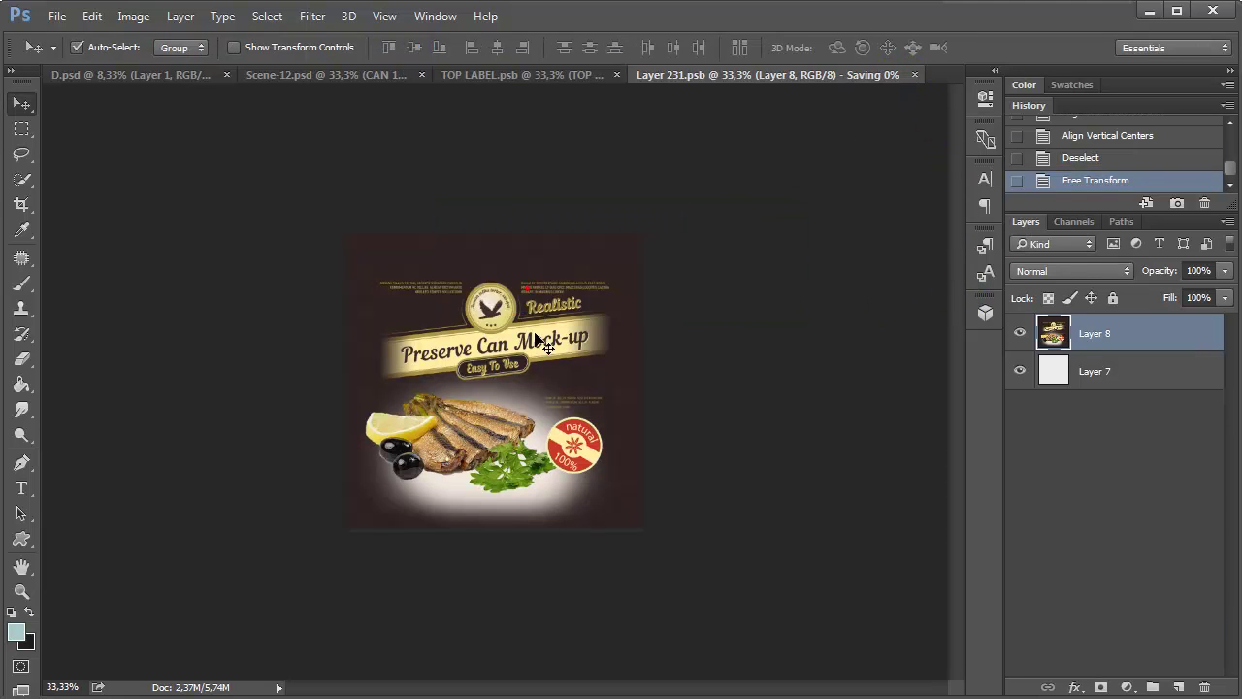
click(597, 73)
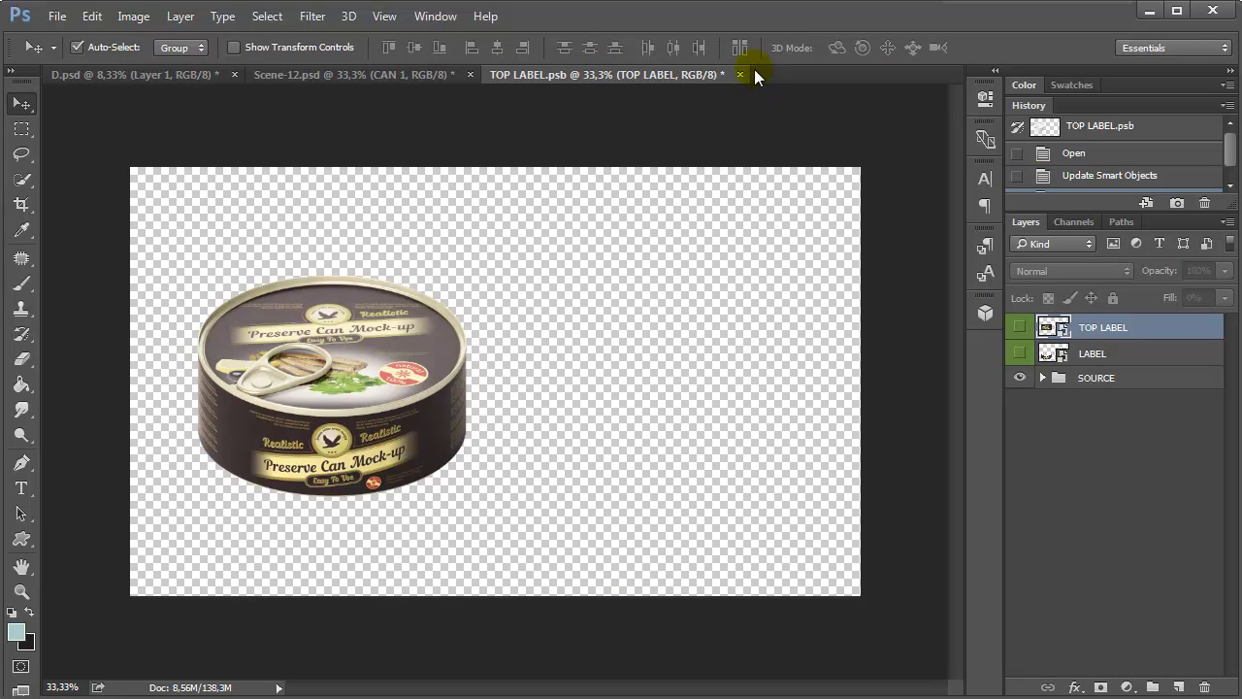
click(739, 74)
click(570, 289)
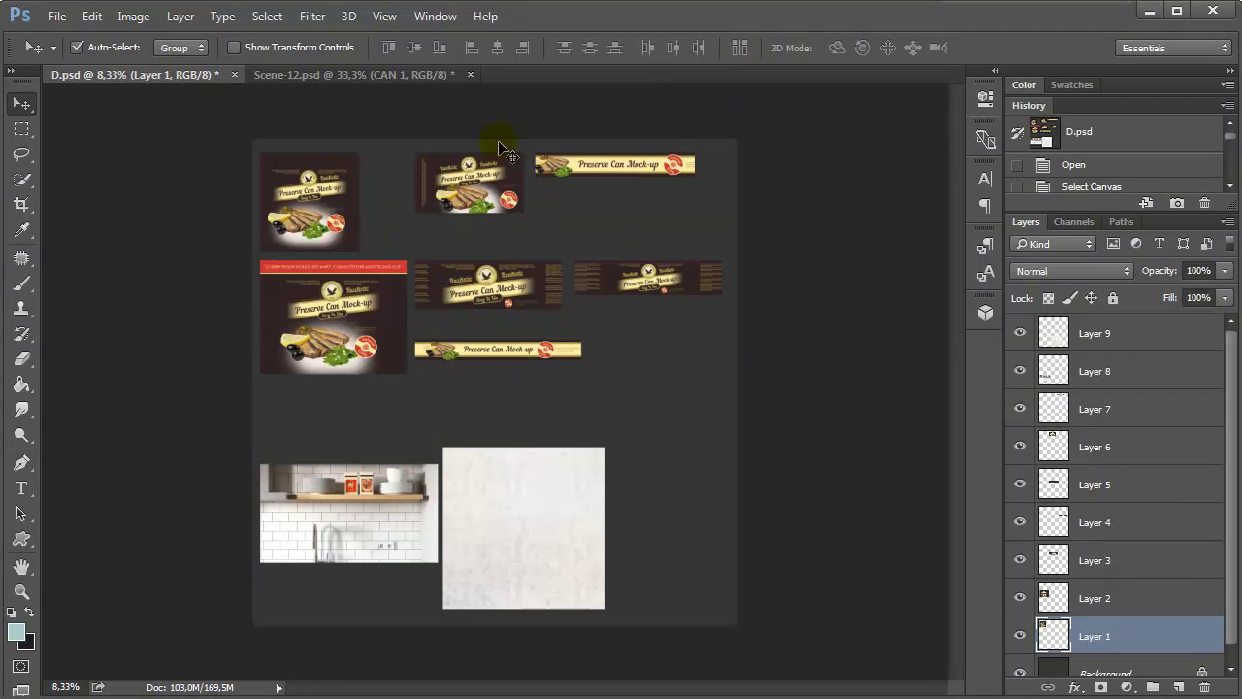
click(377, 74)
View the labelled small round can closer and move the CAN 1 group around in the scene.
key(z)
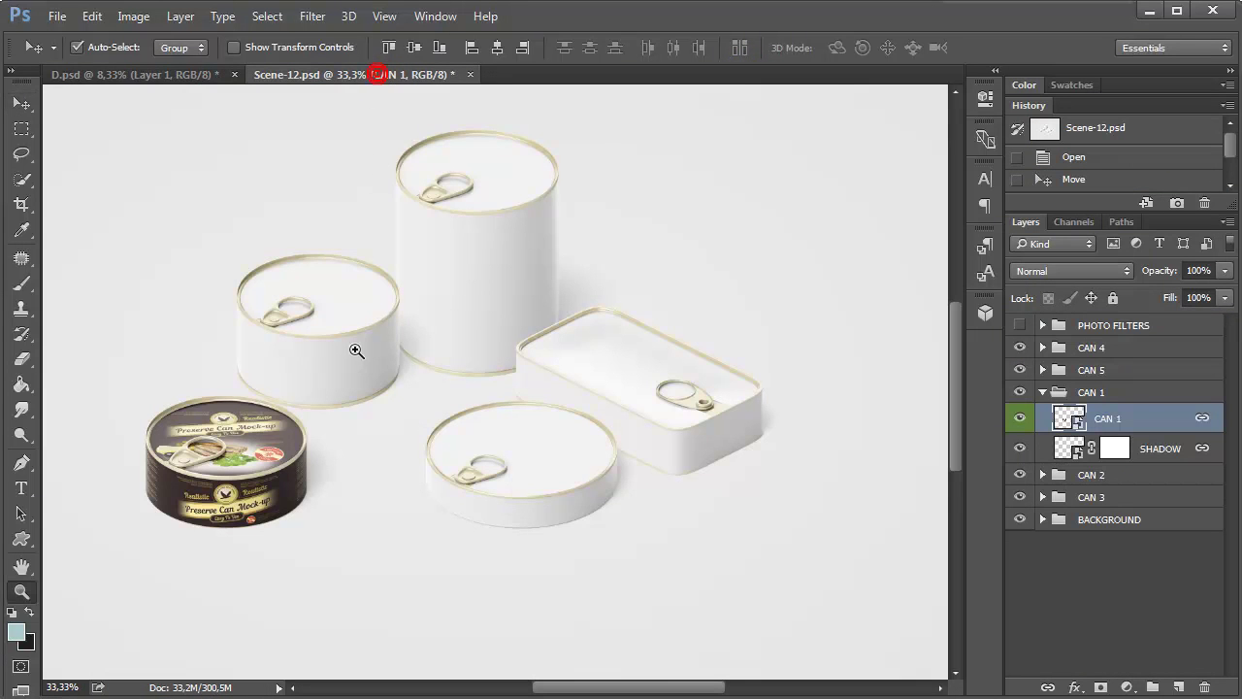
click(254, 470)
drag(302, 453, 435, 399)
drag(517, 374, 444, 404)
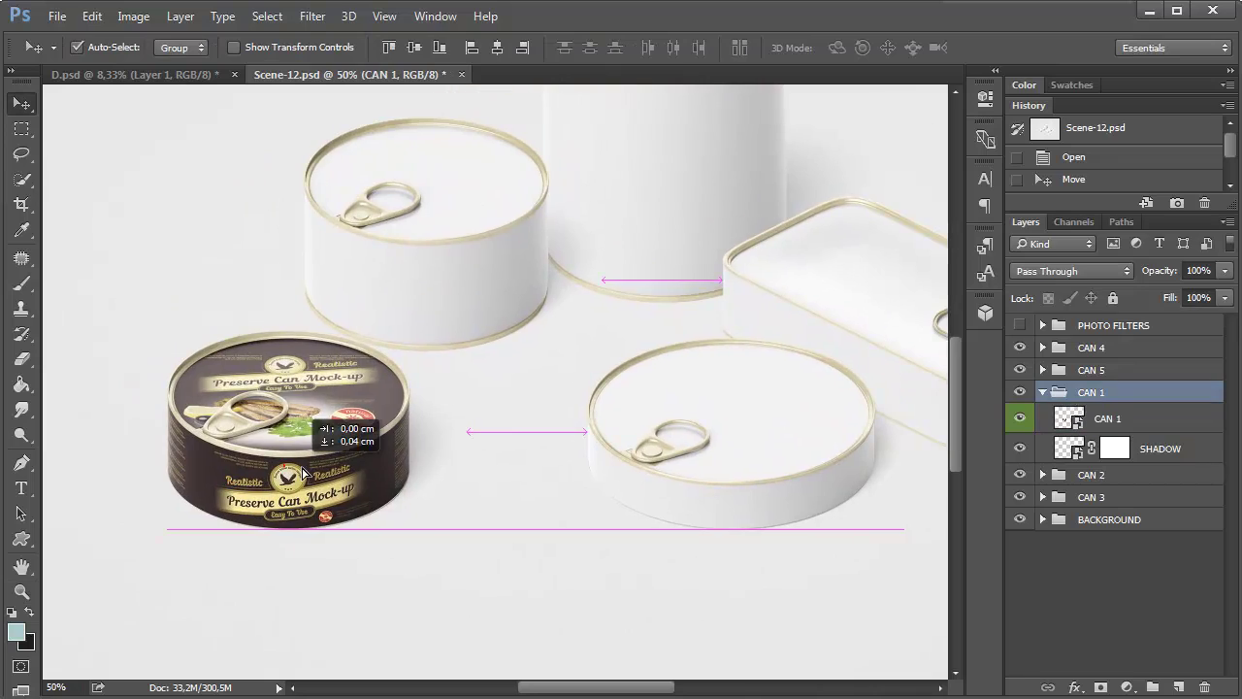